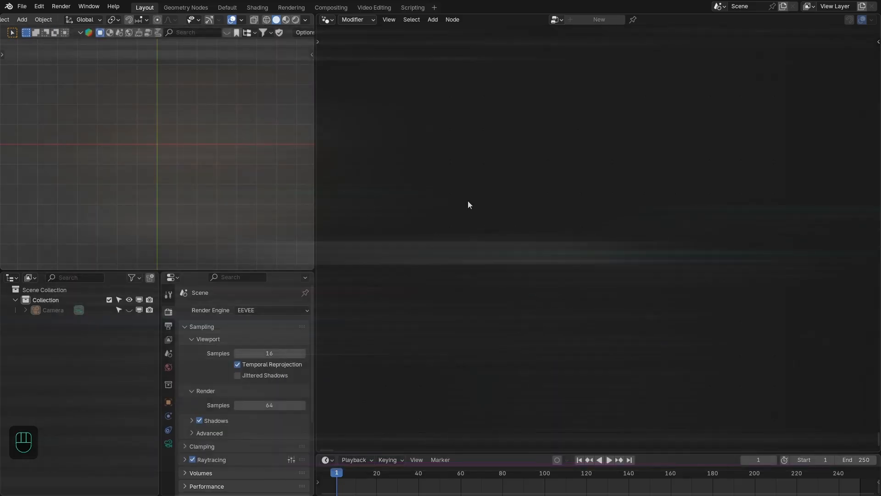
Add a plane mesh to the scene and rename the object Inflate_Sim
key("shift+a")
mouse_move(130, 177)
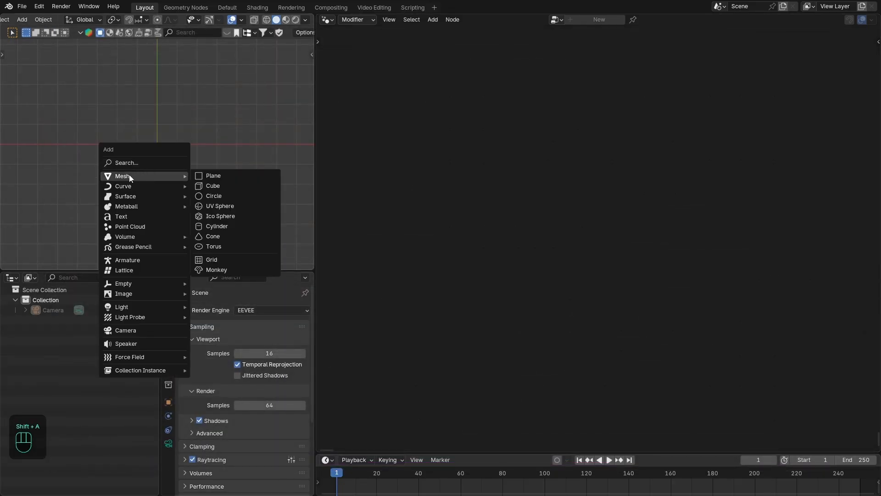
left_click(219, 176)
key("F2")
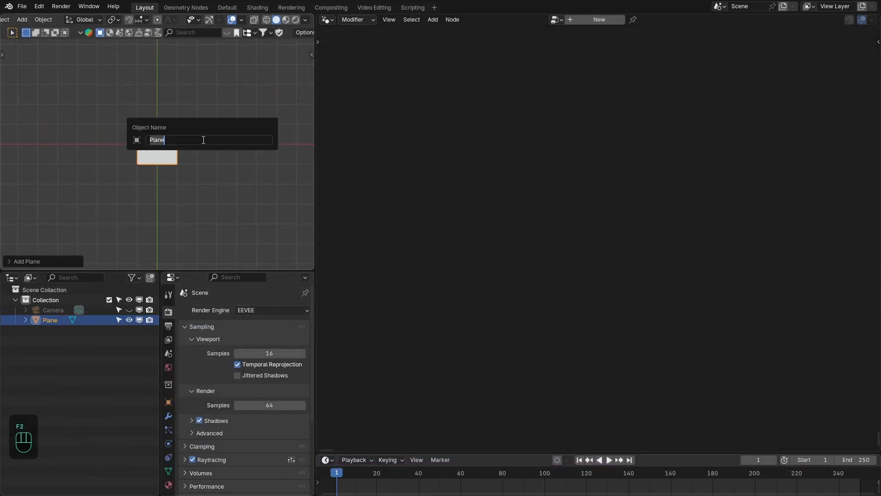
type("Inflate_Sim")
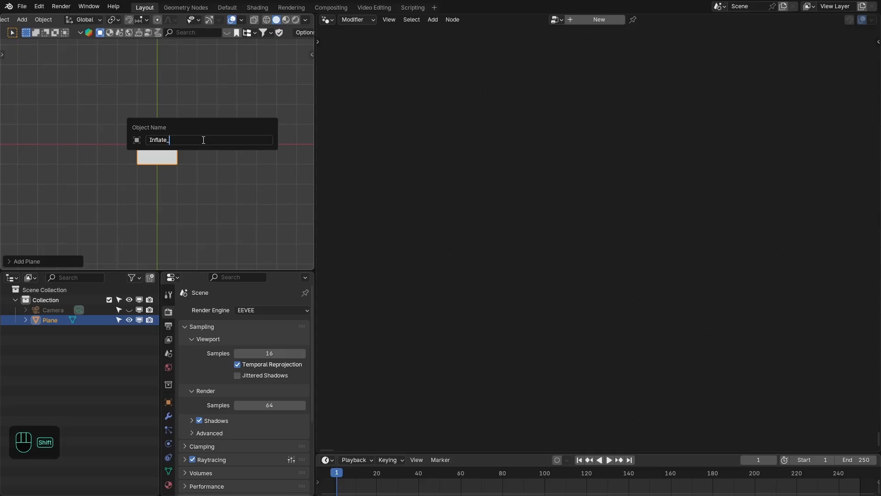
key("Return")
Create a new geometry node tree on Inflate_Sim, widen the node editor and delete the Group Input node
left_click(596, 21)
scroll(438, 166, "down", 1)
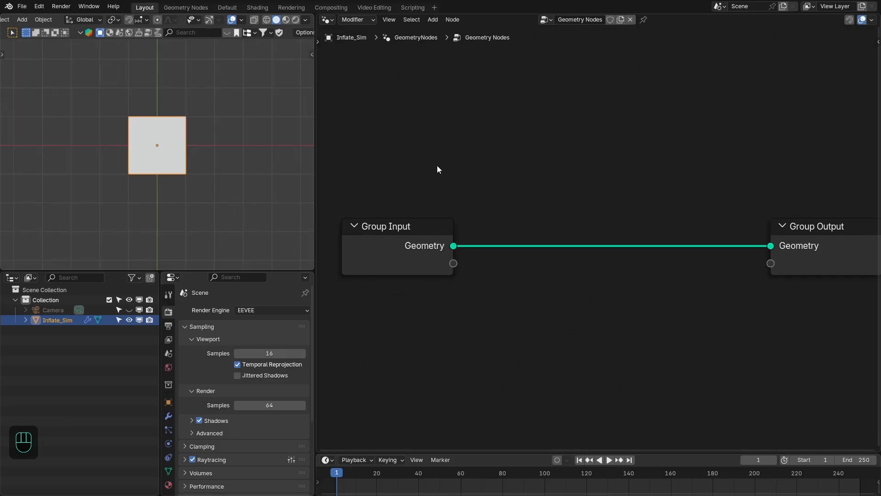
left_click_drag(316, 219, 299, 222)
left_click(386, 208)
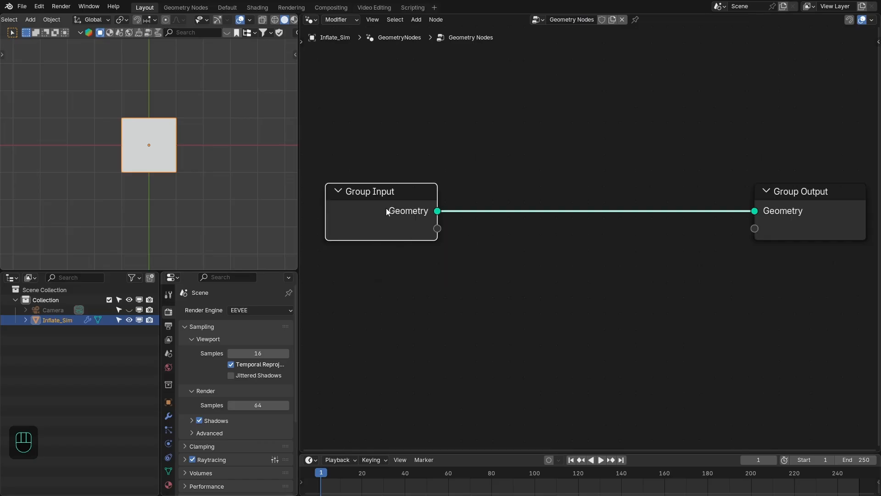
key("x")
Add a Random Value node to the node tree and set its data type to Vector
key("shift+a")
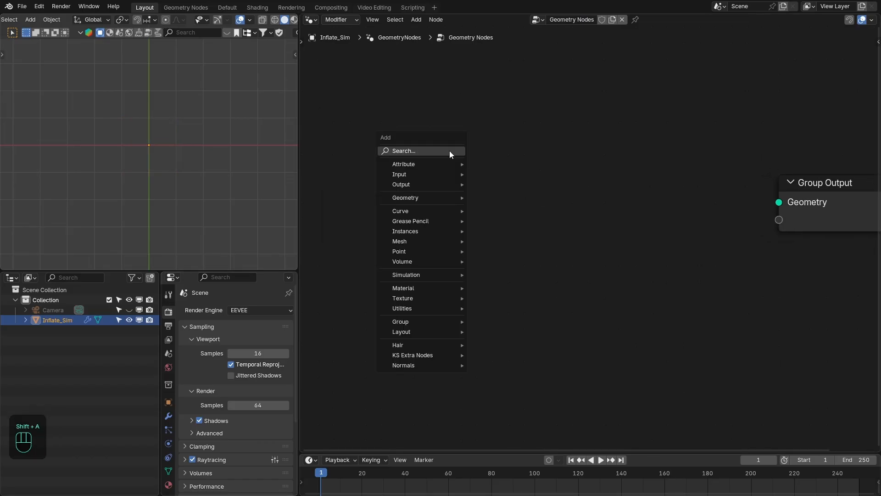
type("rand")
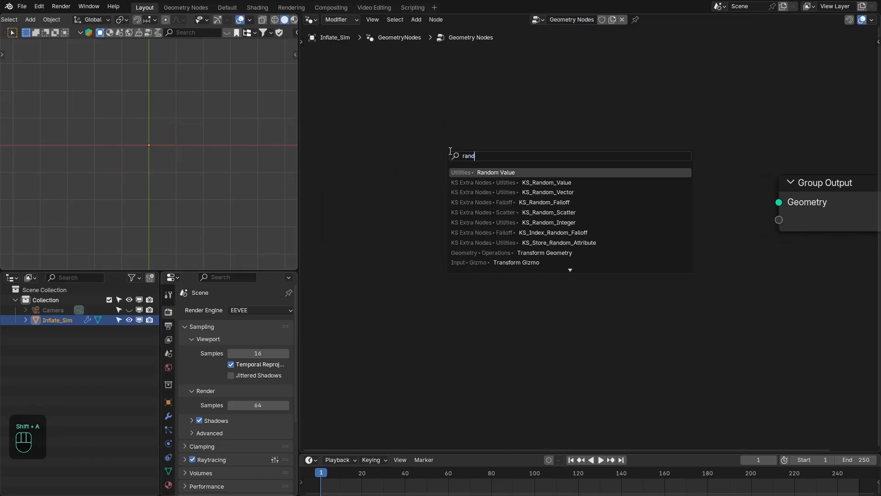
key("Return")
left_click(363, 167)
left_click(406, 216)
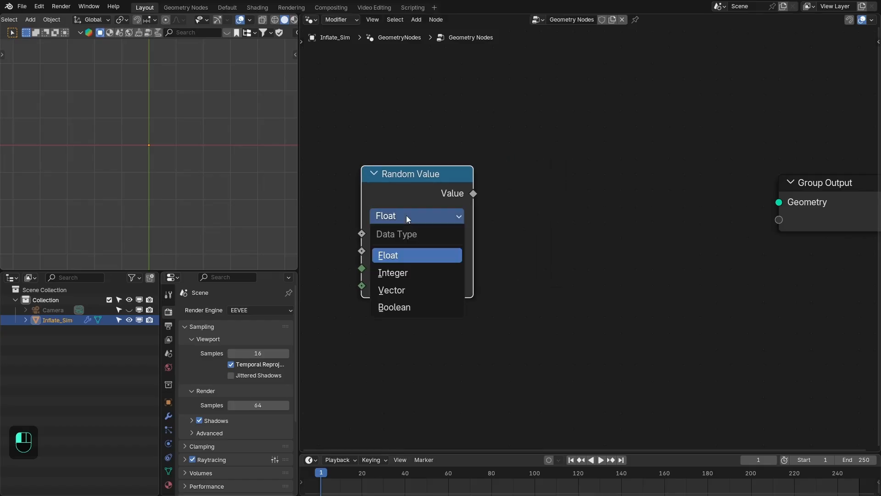
left_click(408, 286)
Set all three Min components of the Random Value node to -1
scroll(466, 225, "down", 2)
middle_click_drag(466, 224, 481, 223)
left_click_drag(424, 243, 424, 273)
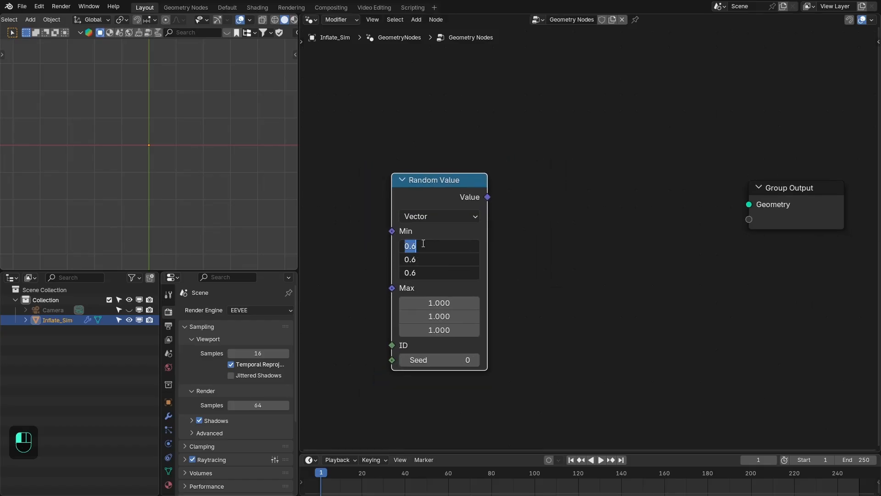
type("-1")
key("Return")
scroll(468, 198, "down", 1)
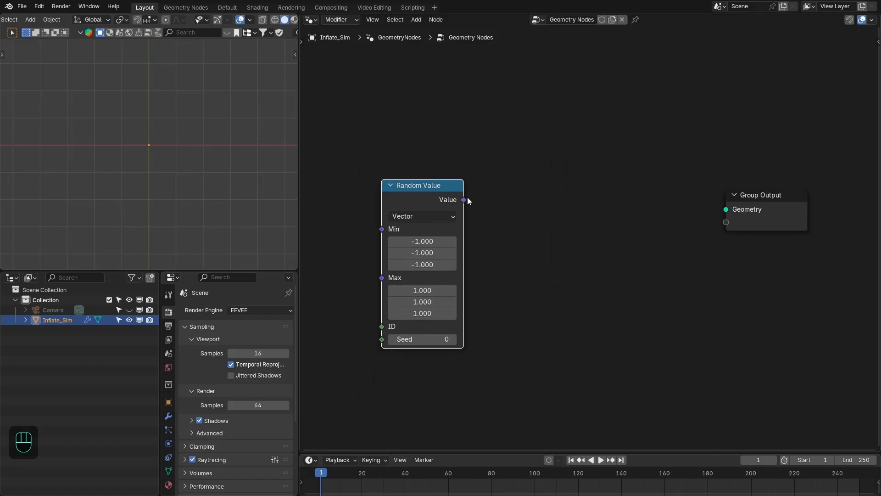
Add a vector math Scale node fed by the Random Value output
left_click_drag(464, 200, 499, 205)
type("scale")
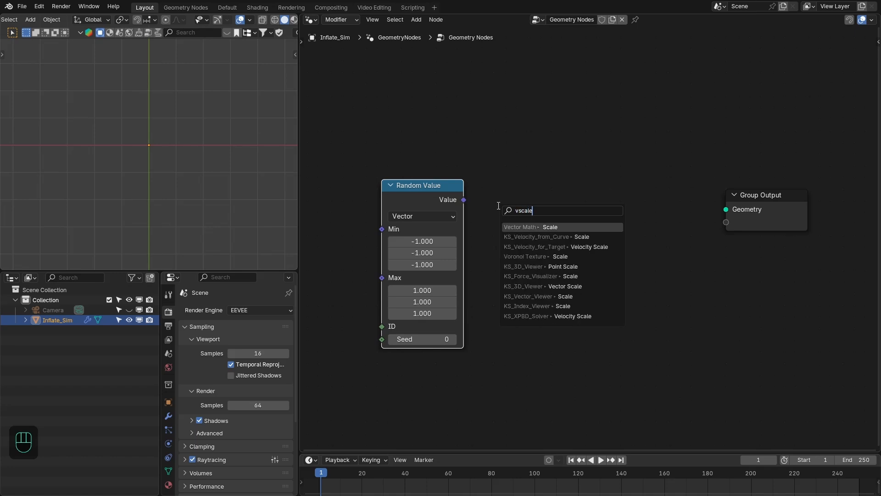
key("Return")
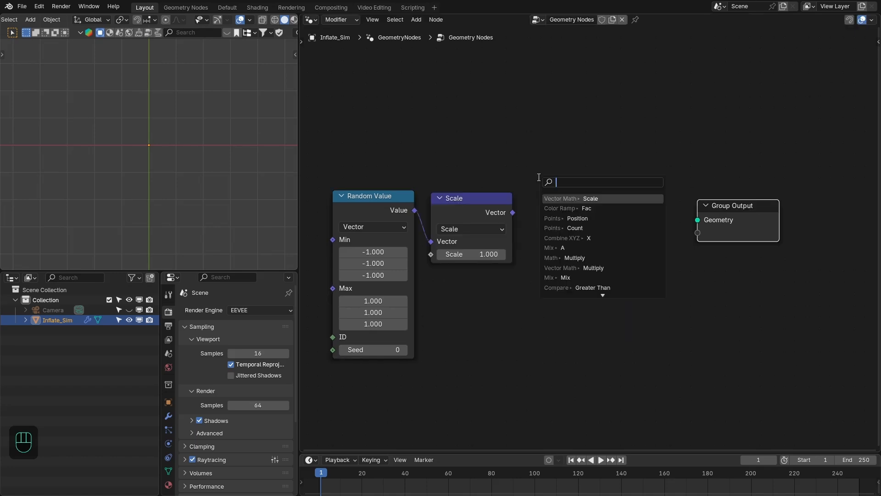
Add a Points node with the scaled vector as its Position and its Points output feeding the Group Output
type("points")
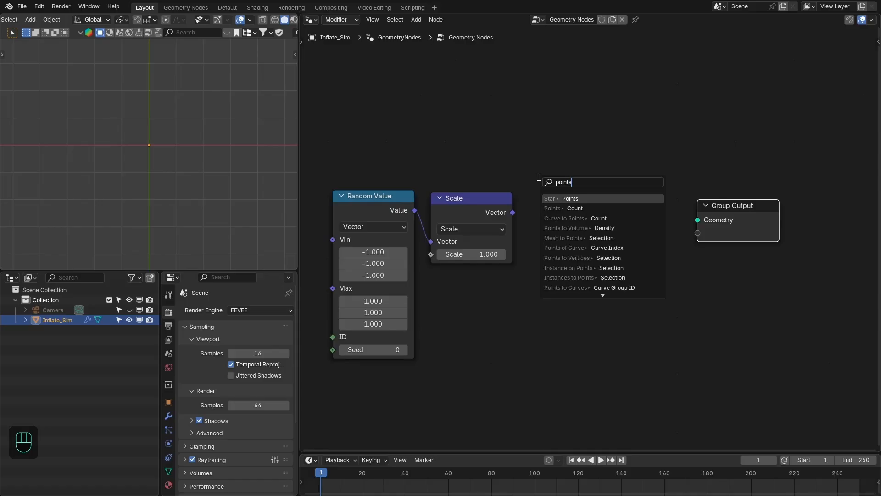
type(" po")
key("Return")
Set the Scale node's factor to 0.1 and the Points node's Count to 50
scroll(168, 177, "up", 2)
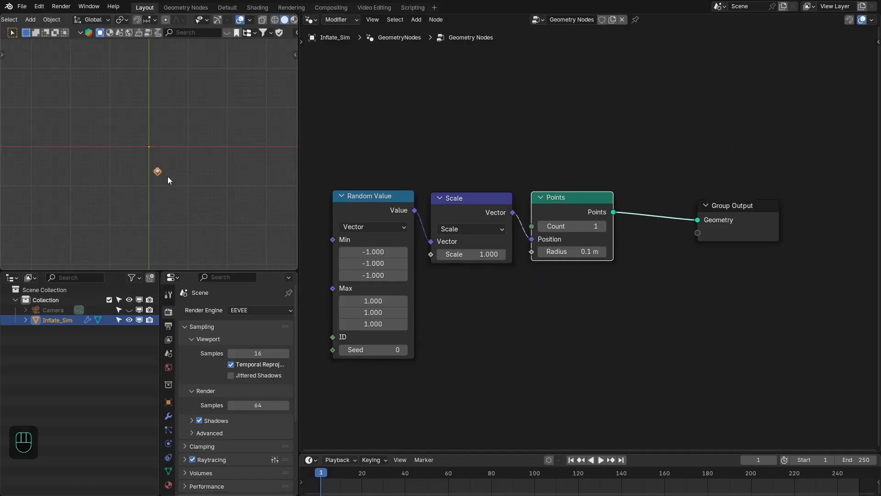
left_click_drag(548, 227, 578, 227)
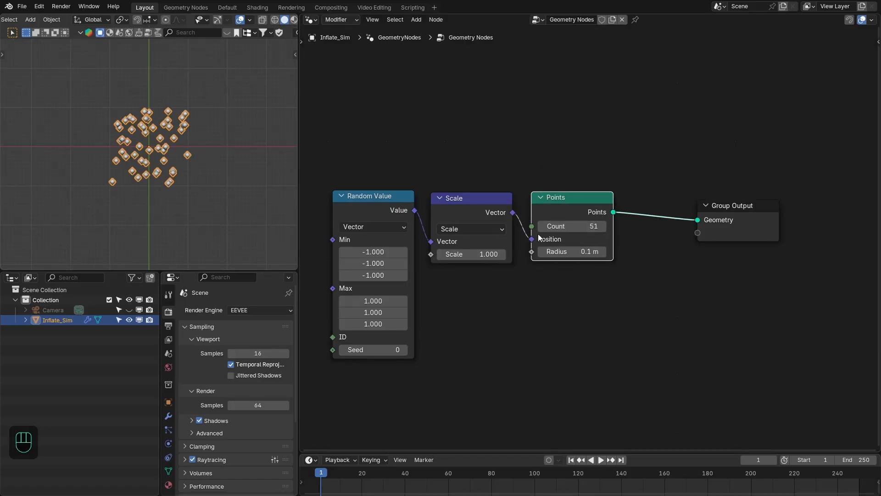
left_click_drag(473, 254, 555, 254)
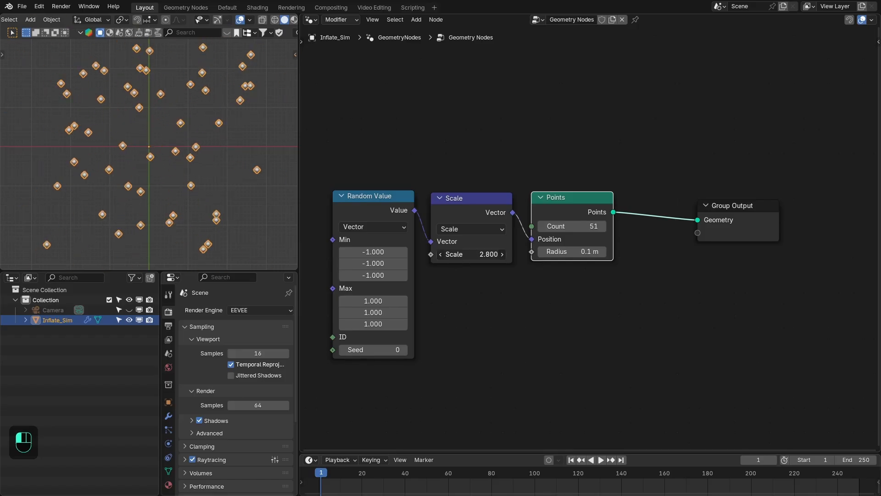
type("0.1")
key("Return")
key("Home")
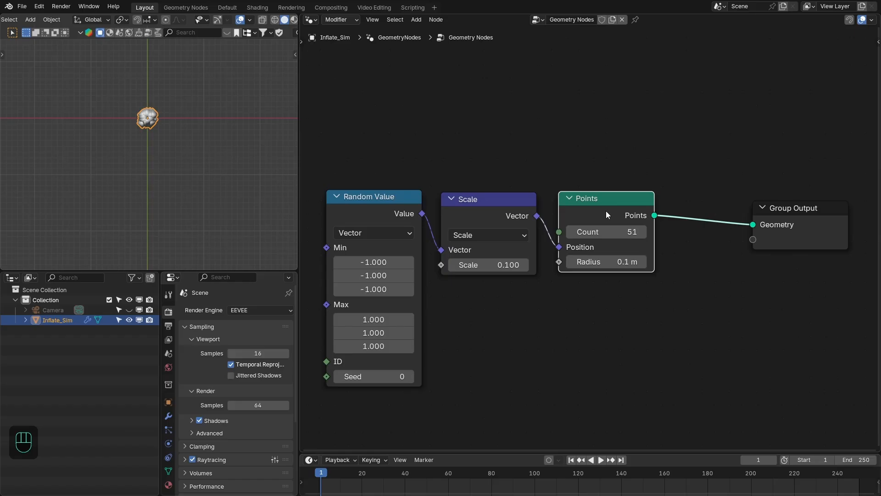
double_click(610, 232)
type("5")
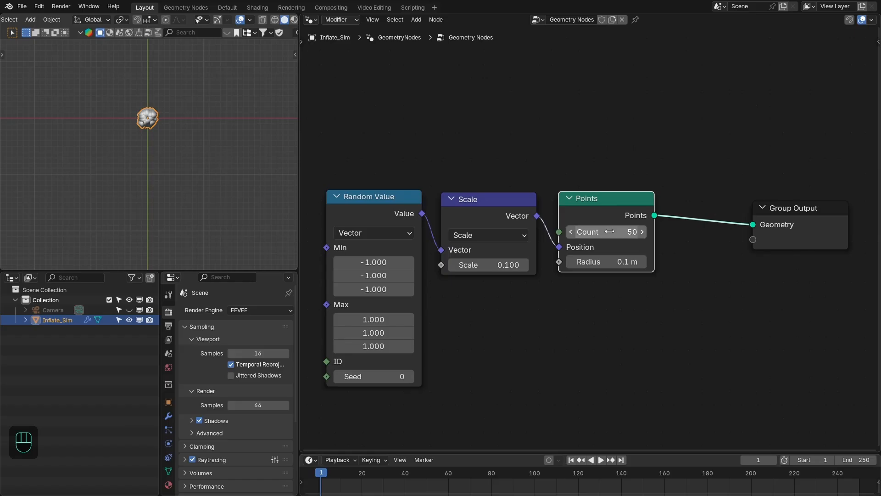
key("Return")
Insert a KS_XPBD_Solver node between the Points node and the Group Output
key("shift+a")
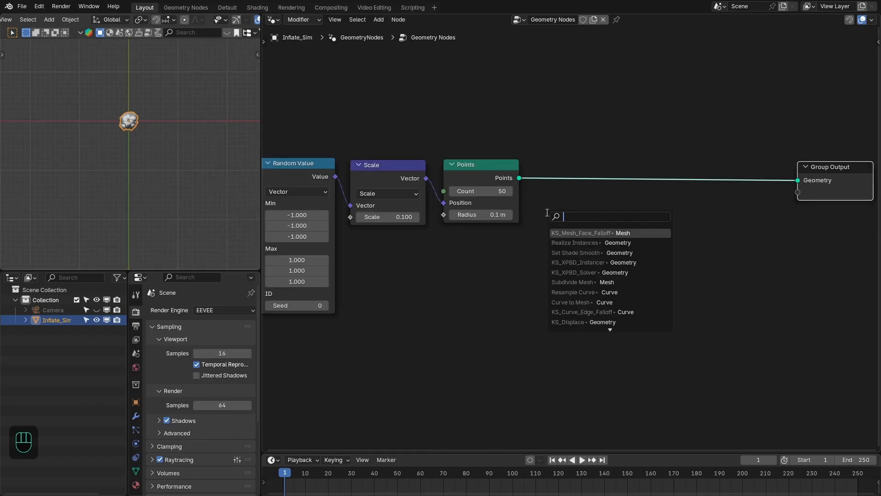
type("xpb")
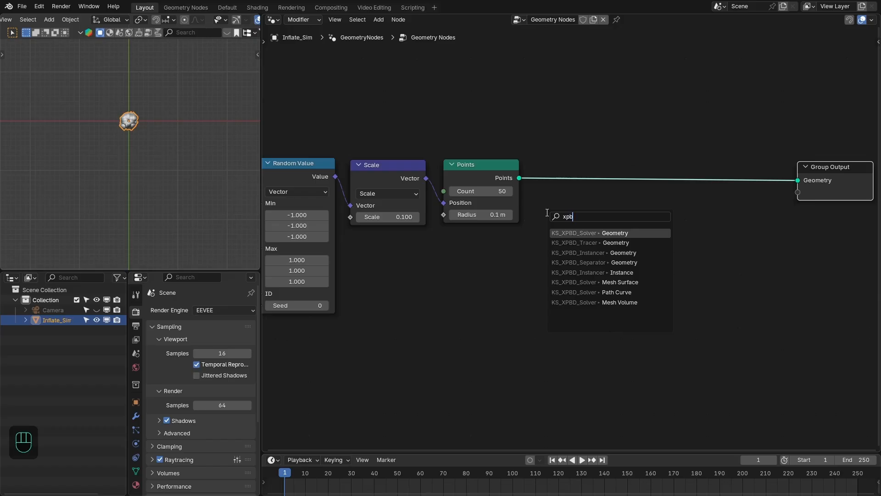
type("d sol")
key("Return")
left_click(543, 170)
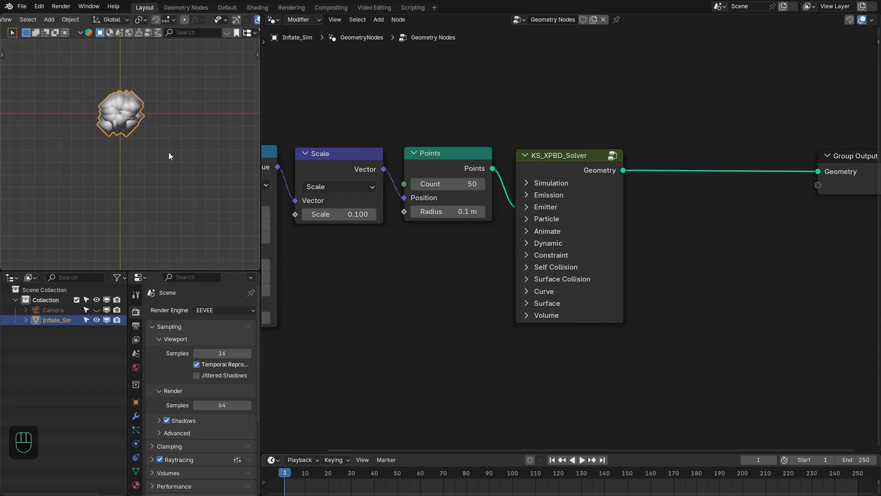
Set the End Frame in the solver's Emission settings to 1
left_click(570, 183)
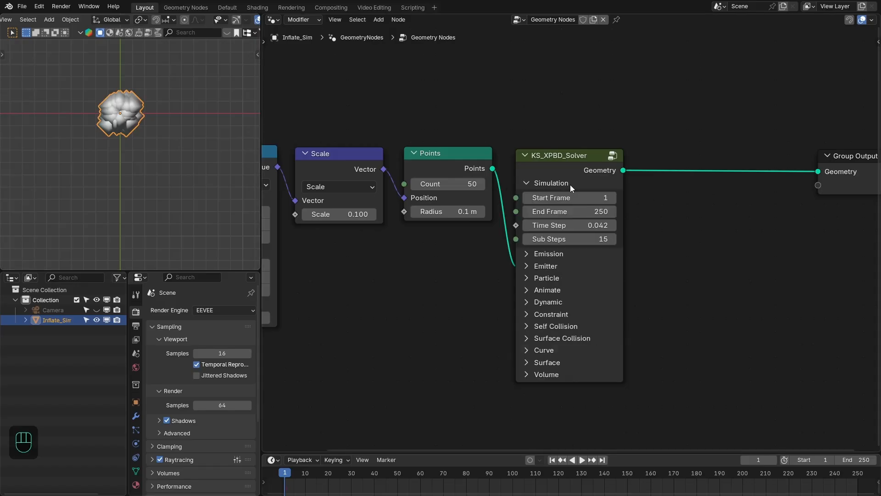
left_click(570, 184)
left_click(567, 194)
left_click(595, 239)
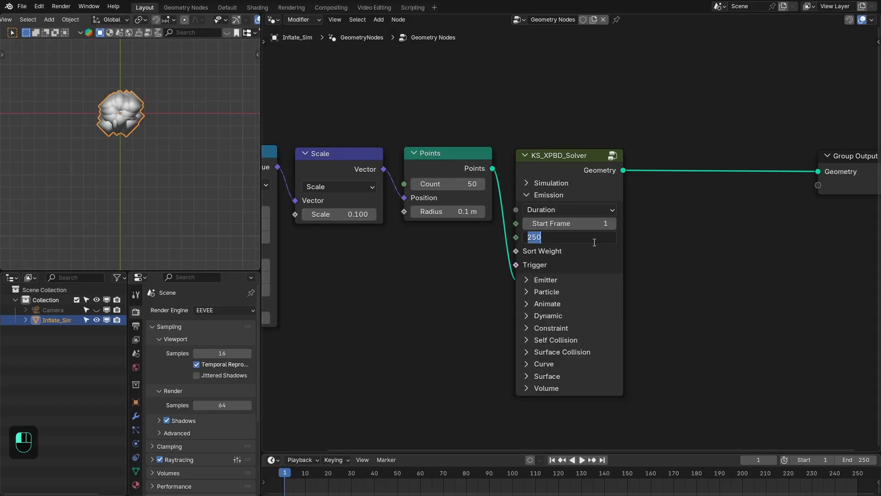
key("Return")
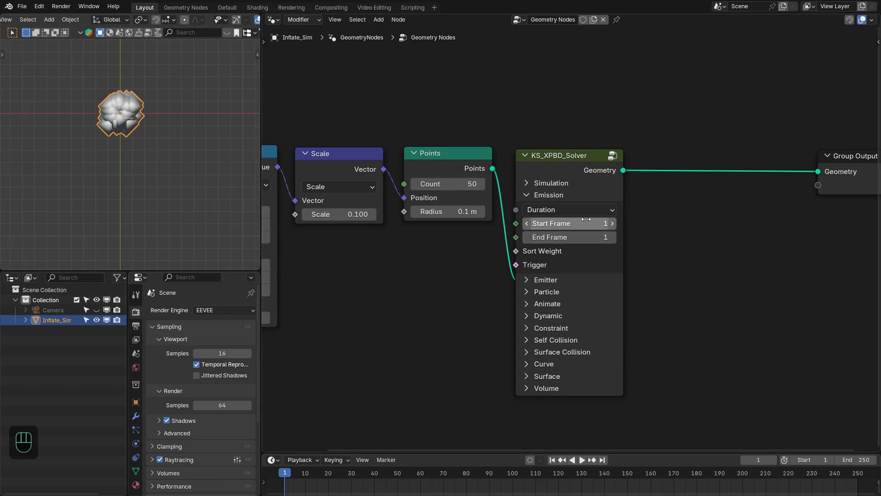
Drive the Size in the solver's Particle settings with a new KS_Random_Value node
middle_click_drag(638, 225, 634, 187)
left_click(543, 157)
left_click(531, 179)
middle_click_drag(520, 224, 554, 174)
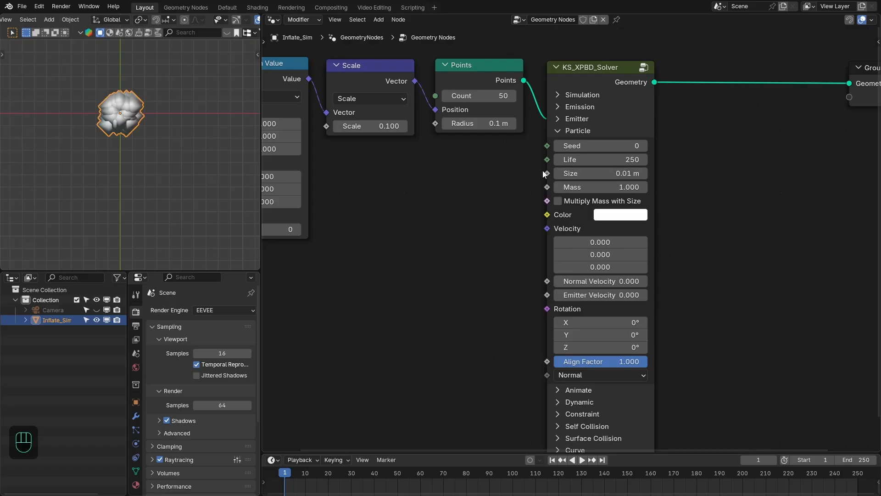
left_click_drag(546, 173, 503, 197)
type("rando")
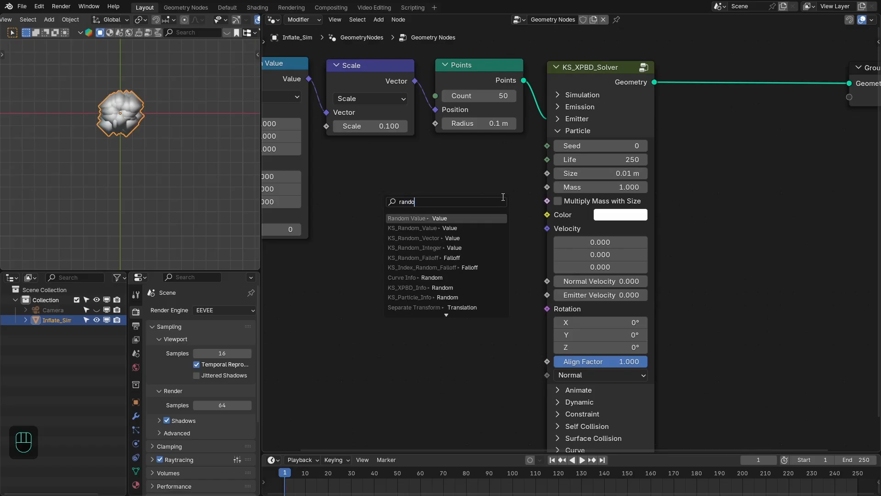
type("m")
Set the KS_Random_Value node's Max to 0.3 and its Seed to 48
left_click(478, 229)
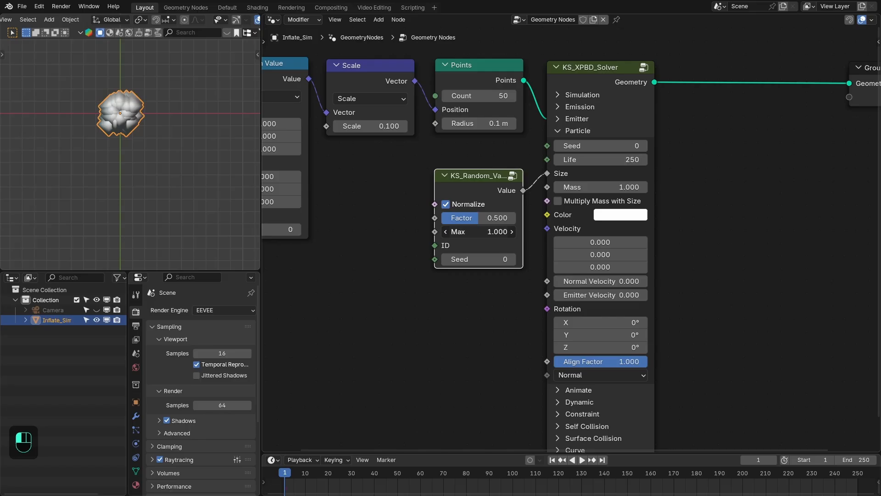
left_click(490, 229)
type(".3")
key("Return")
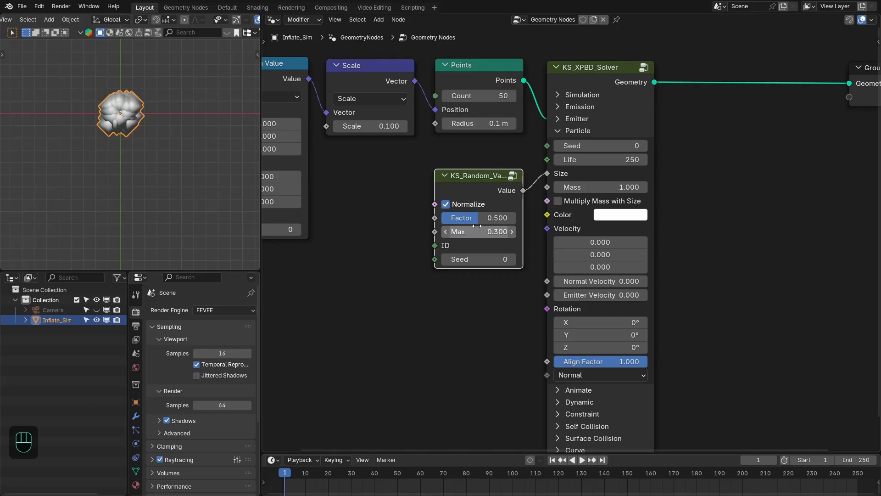
middle_click_drag(482, 270, 468, 277)
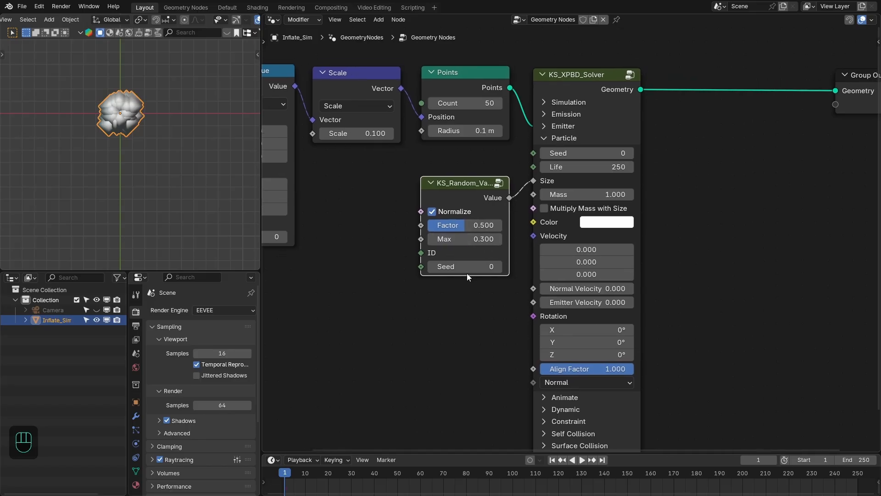
Set the Velocity Factor in the solver's Dynamic settings to 0
left_click(563, 162)
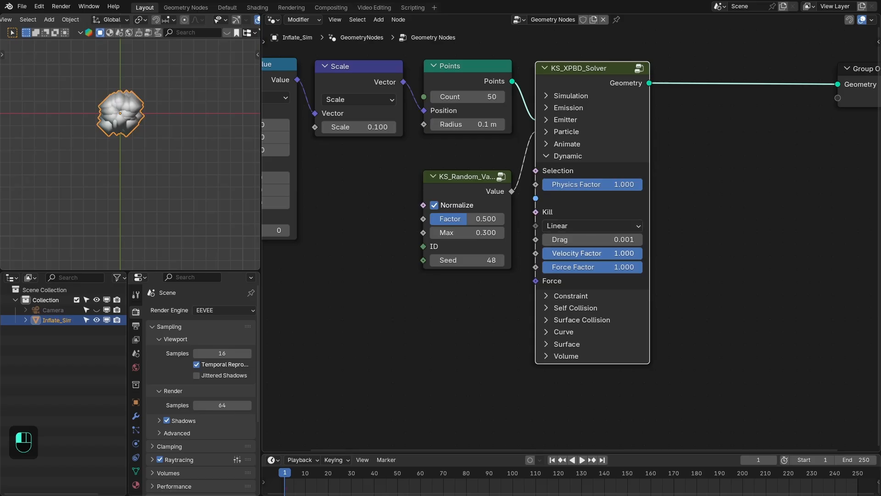
mouse_move(608, 253)
left_mouse_down()
mouse_move(570, 253)
mouse_move(607, 249)
left_mouse_up()
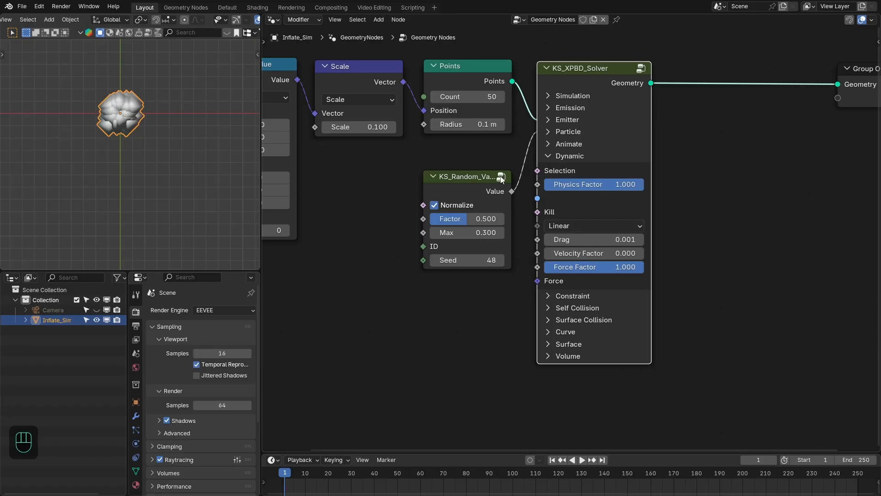
Collapse the solver's Dynamic settings and enable Self Collision
middle_click_drag(718, 211, 730, 184)
left_click(573, 128)
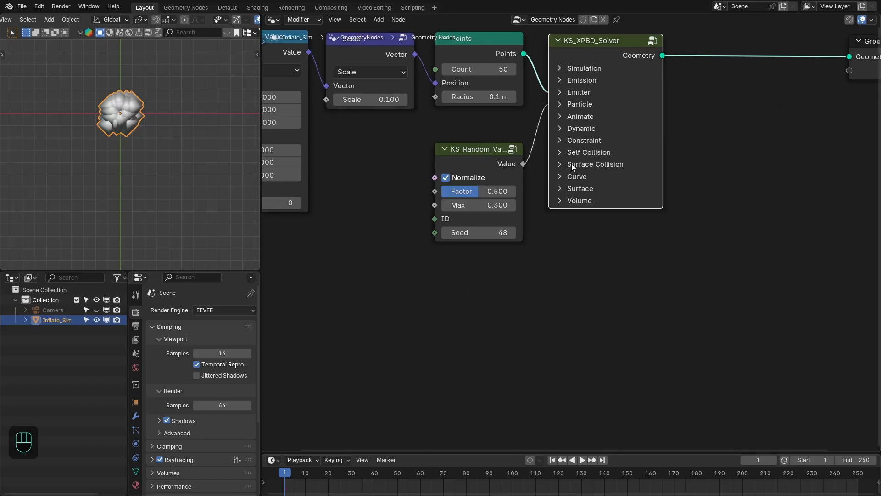
left_click(597, 153)
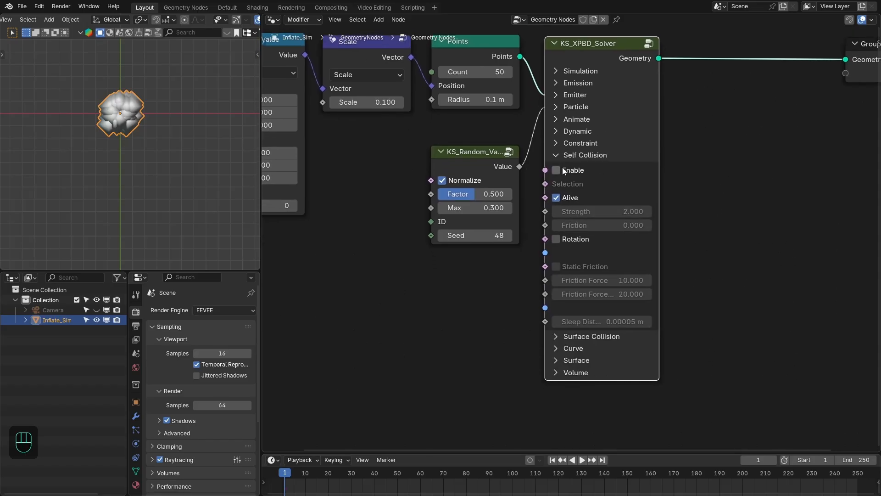
left_click(557, 170)
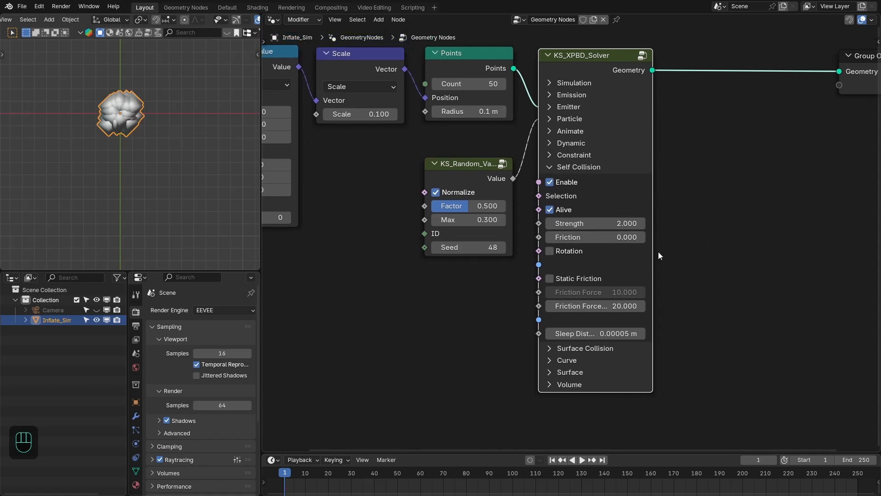
Play the simulation from the first frame to check how the points spread apart
key("shift+Right")
key("shift+Left")
key("space")
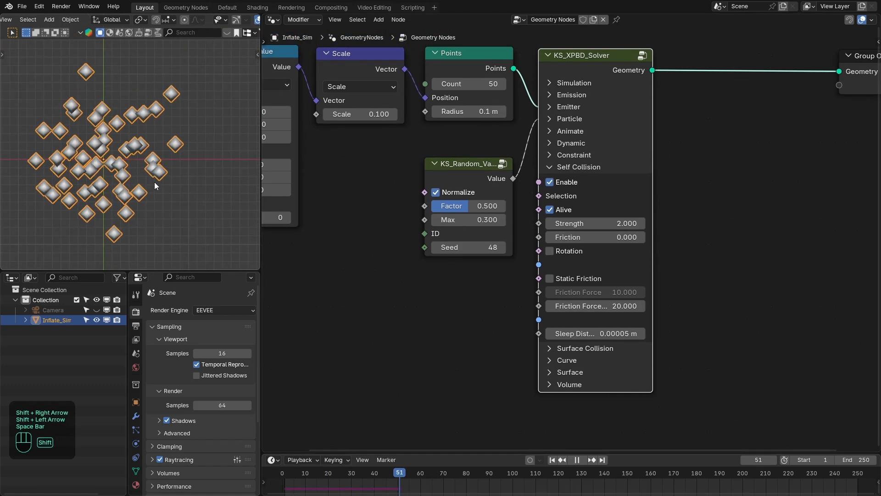
Replay the simulation from the first frame several times to examine how self collision spreads the points
key("shift+Right")
key("shift+Left")
key("shift+Left")
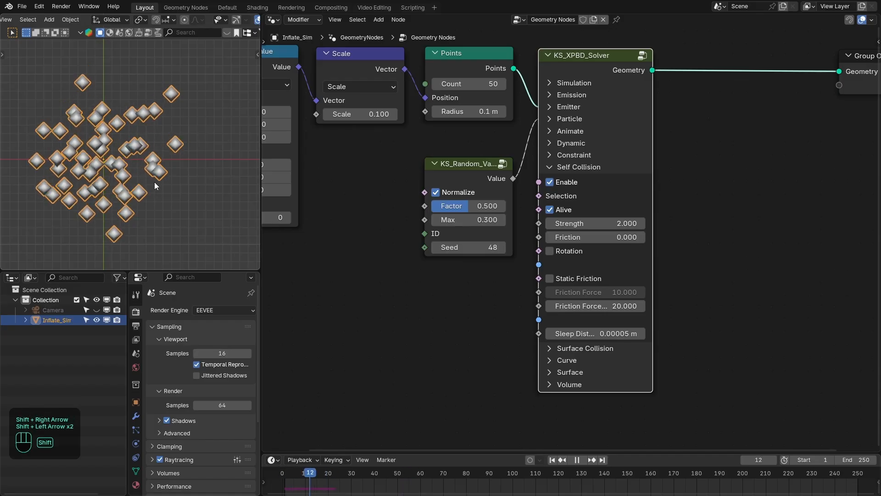
key("shift+Right")
key("shift+Left")
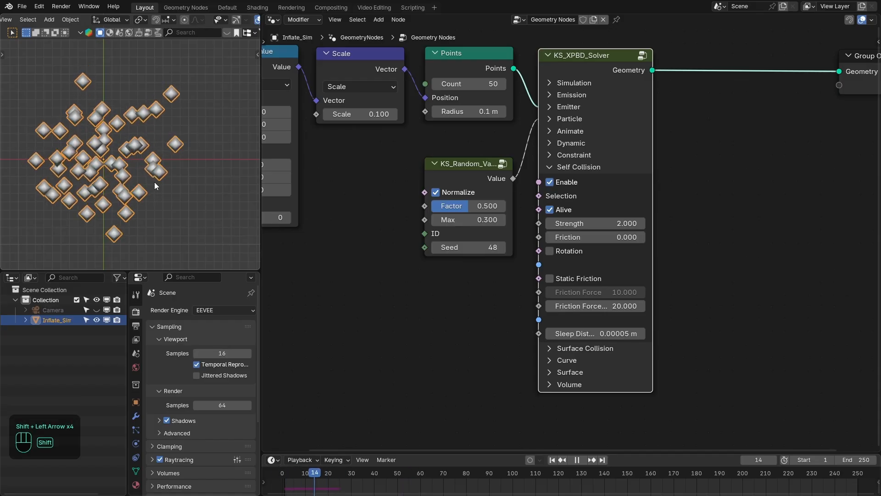
key("space")
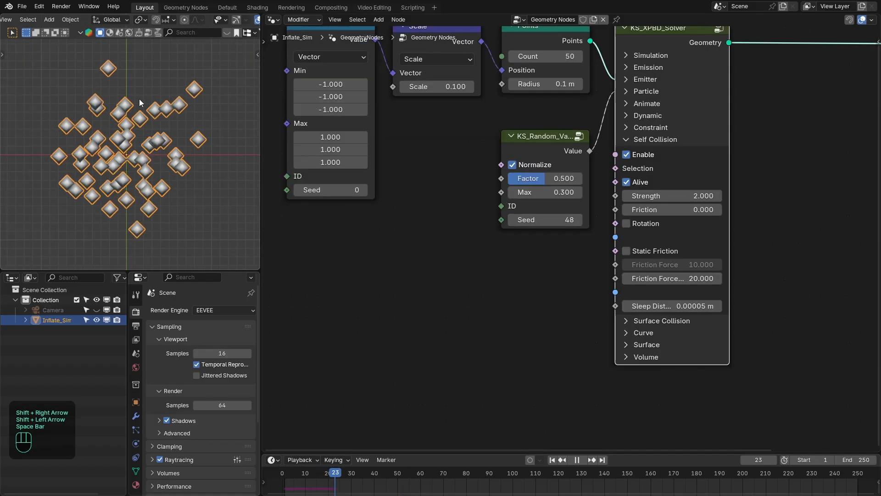
key("space")
Add a KS_Time_Falloff node driving the solver's Self Collision Strength and place it below the KS_Random_Value node
scroll(436, 247, "up", 2)
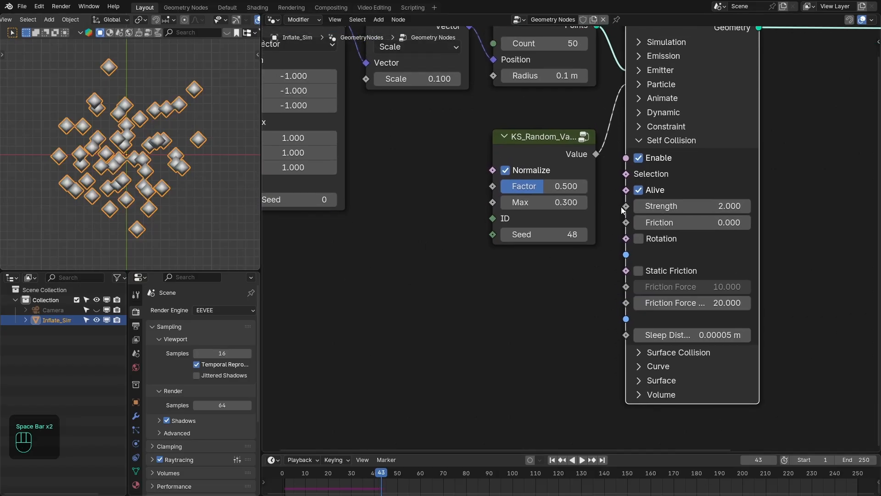
left_click_drag(626, 206, 459, 317)
type("ks_")
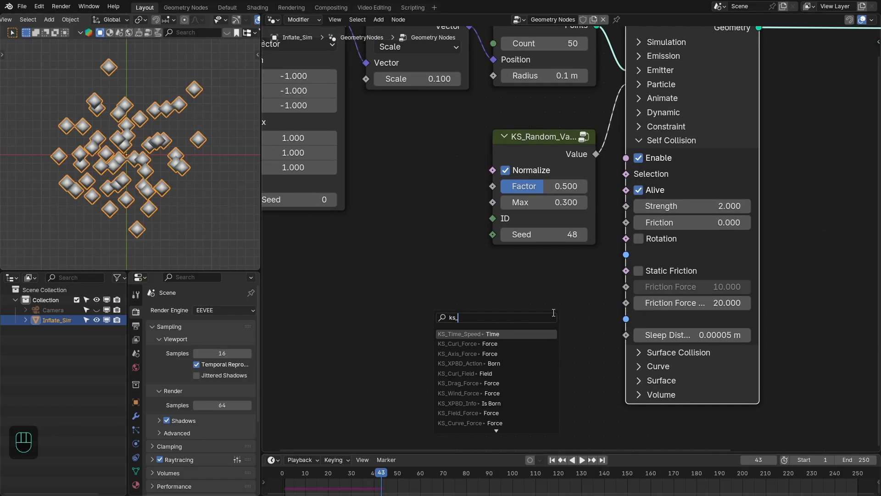
type("time")
key("Down")
key("Return")
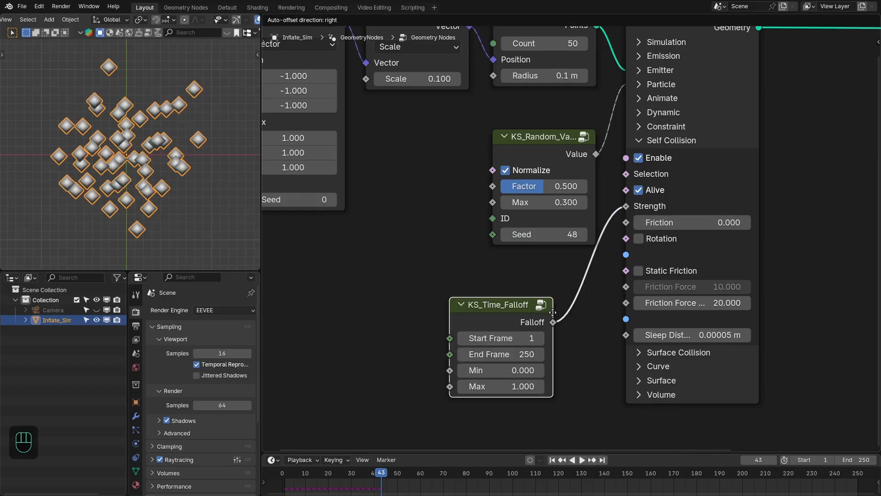
left_click(598, 282)
middle_click_drag(587, 306, 589, 290)
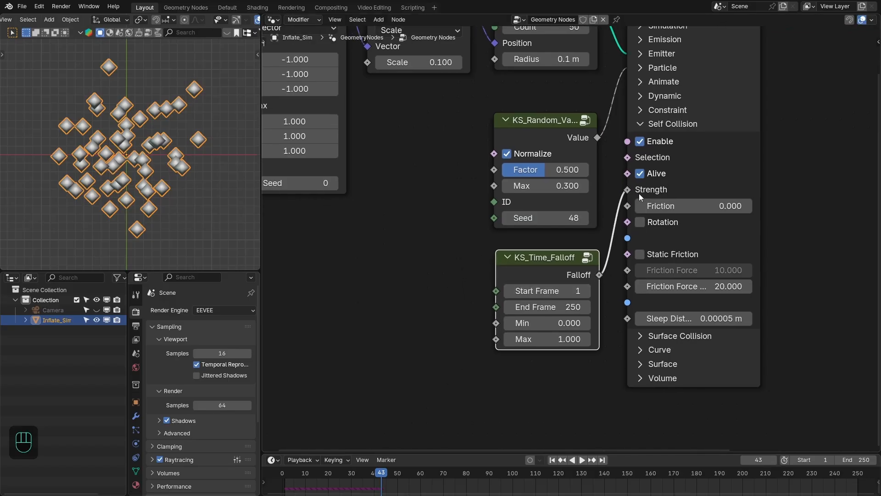
Set the KS_Time_Falloff node's End Frame to 20, Min to 1 and Max to 2
left_click(568, 310)
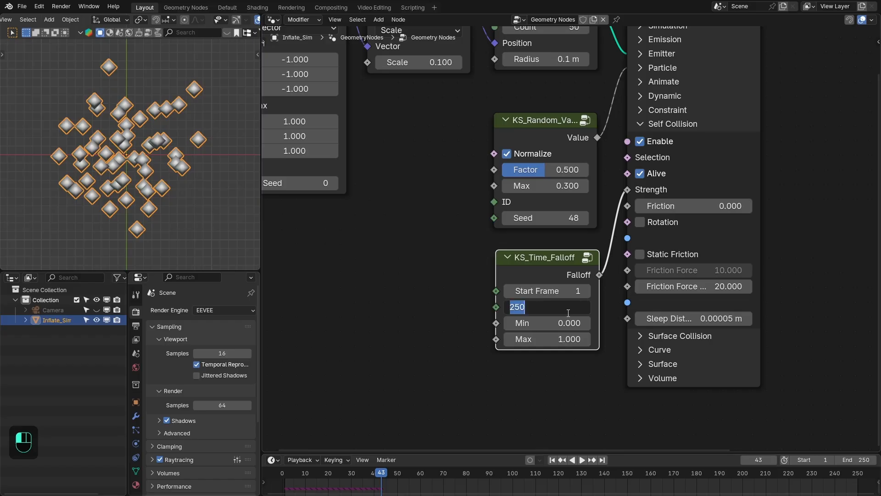
type("20")
key("Tab")
type("1")
key("Tab")
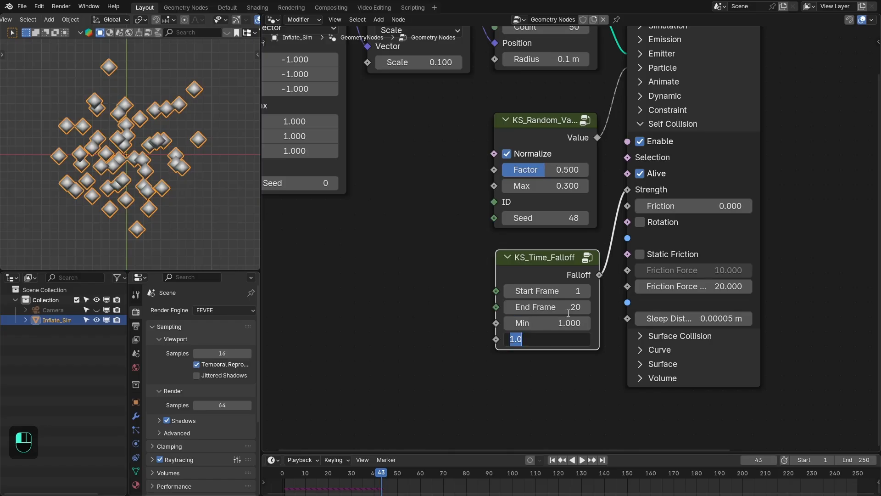
type("2")
key("Return")
Replay the simulation from the first frame to check the effect of the time falloff on the collision strength
key("shift+Right")
key("shift+Left")
key("space")
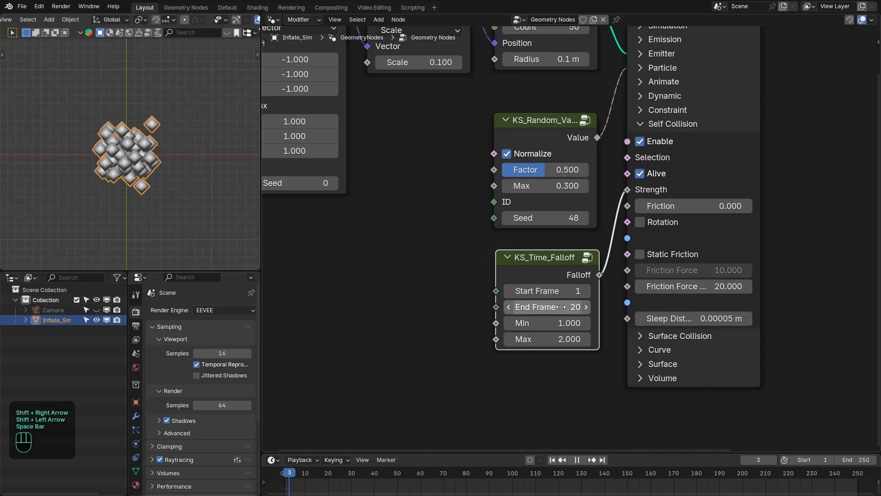
key("shift+Left")
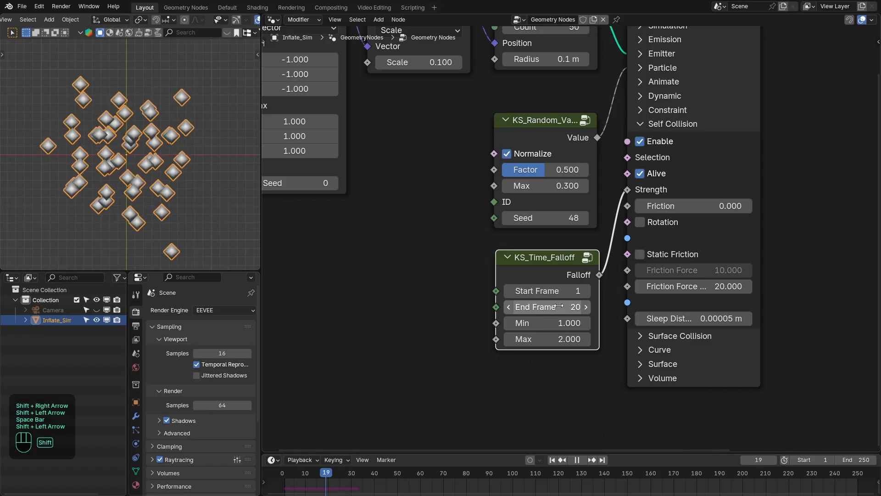
key("shift+Left")
key("shift+Left")
key("shift+Left")
key("shift+Left")
key("space")
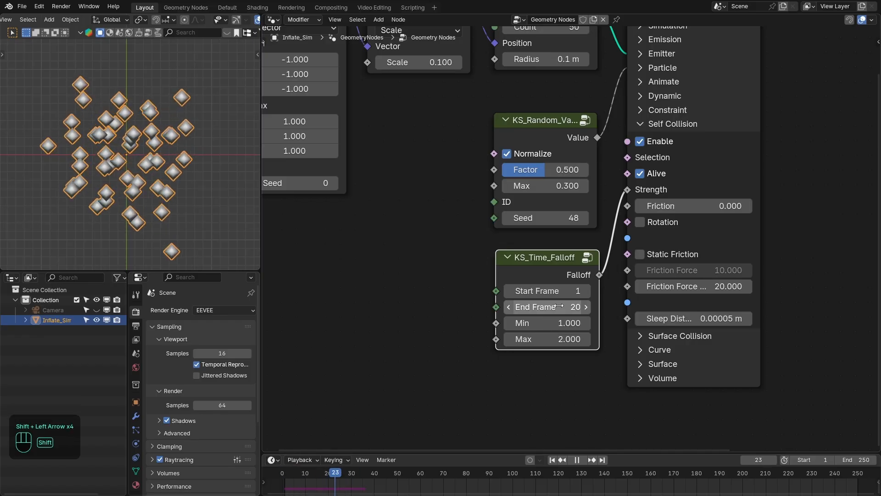
Move the KS_XPBD_Solver node farther from its input nodes, collapsing its Self Collision settings and expanding Dynamic
scroll(753, 224, "down", 3)
middle_click_drag(759, 219, 650, 252)
left_click_drag(590, 75, 691, 72)
left_click(659, 174)
left_click(662, 153)
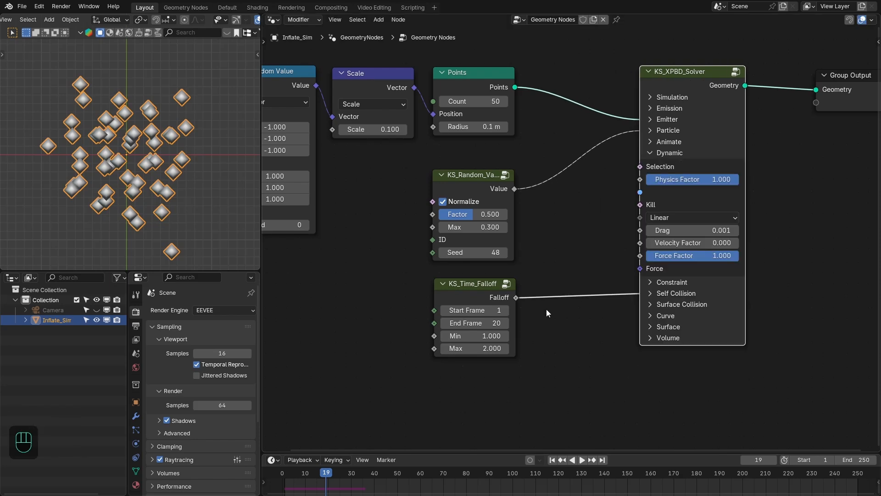
Shift the KS_Time_Falloff node down and add a KS_Particle_Force node above it feeding the solver's Force input
left_click_drag(483, 288, 480, 365)
middle_click_drag(502, 334, 542, 309)
left_click_drag(679, 243, 602, 256)
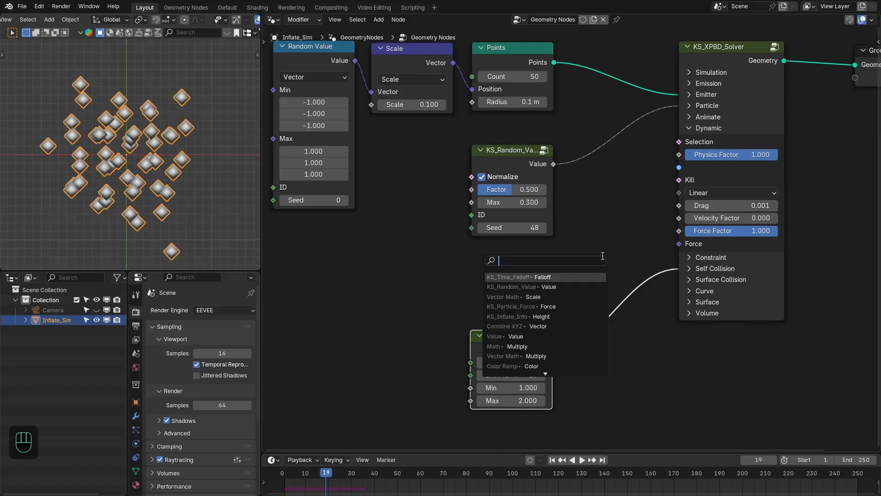
type("ks_part")
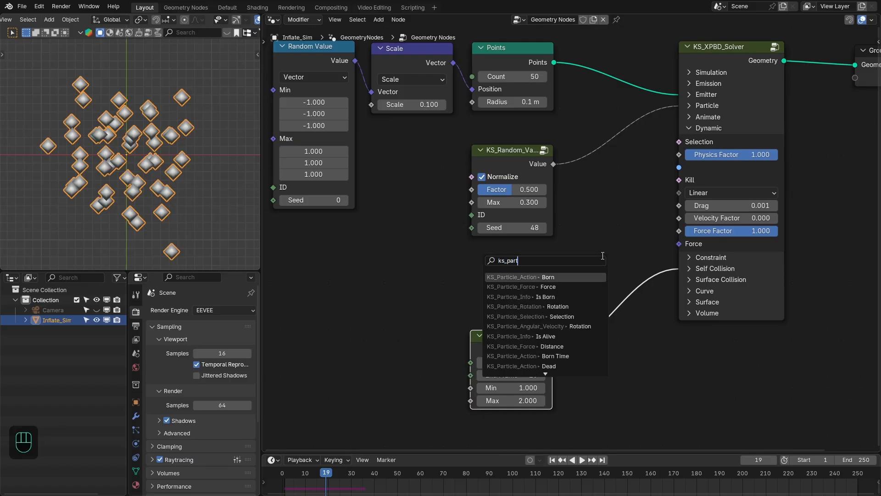
type("c force")
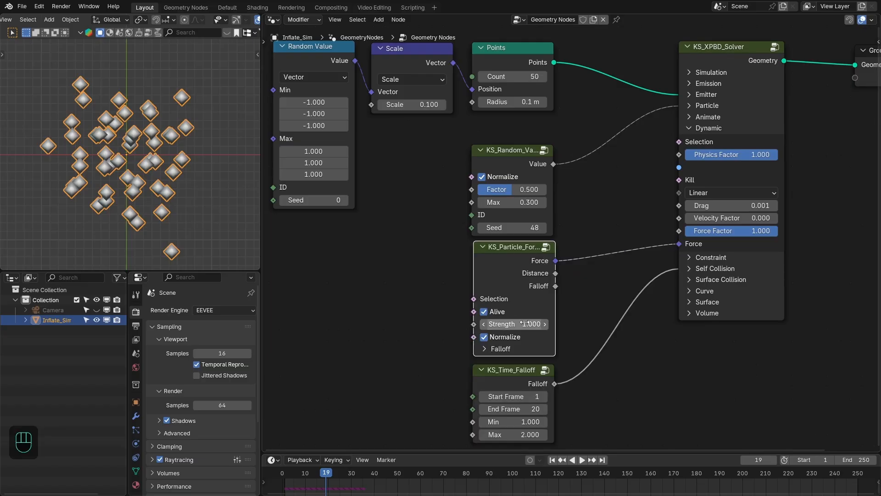
Set the KS_Particle_Force node's Strength to 10
left_click(524, 324)
type("10")
key("Return")
Replay the simulation from the first frame to check how the particle force moves the points
key("shift+Right")
key("shift+Left")
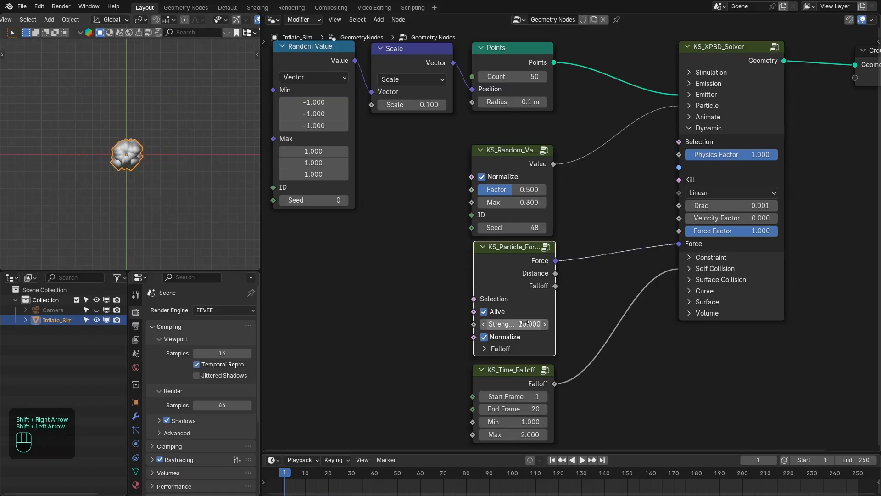
key("space")
key("shift+Left")
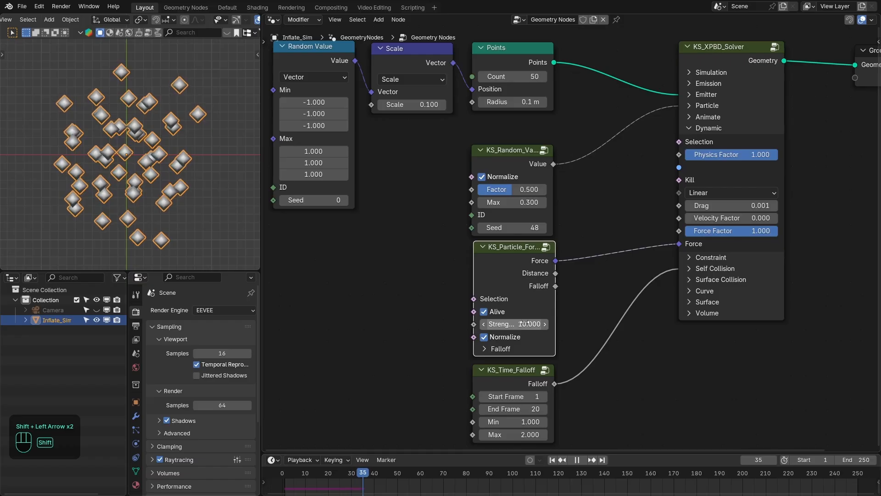
key("shift+Left")
middle_click_drag(612, 349, 538, 348)
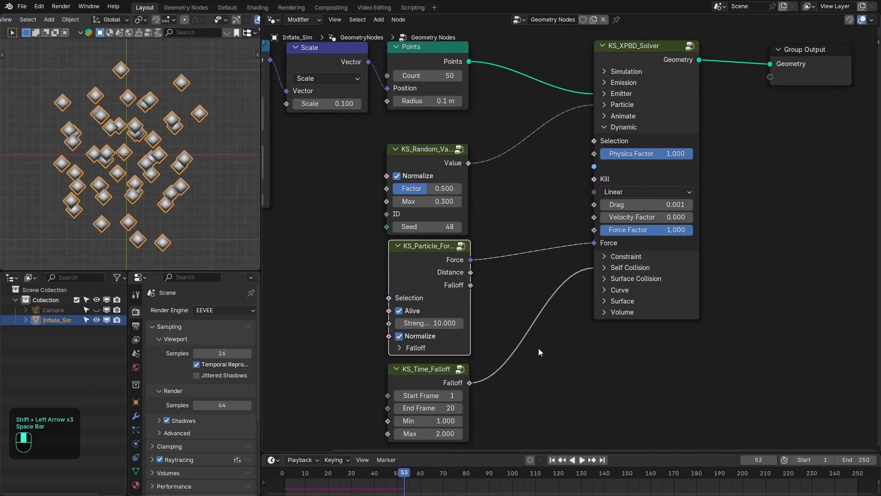
key("space")
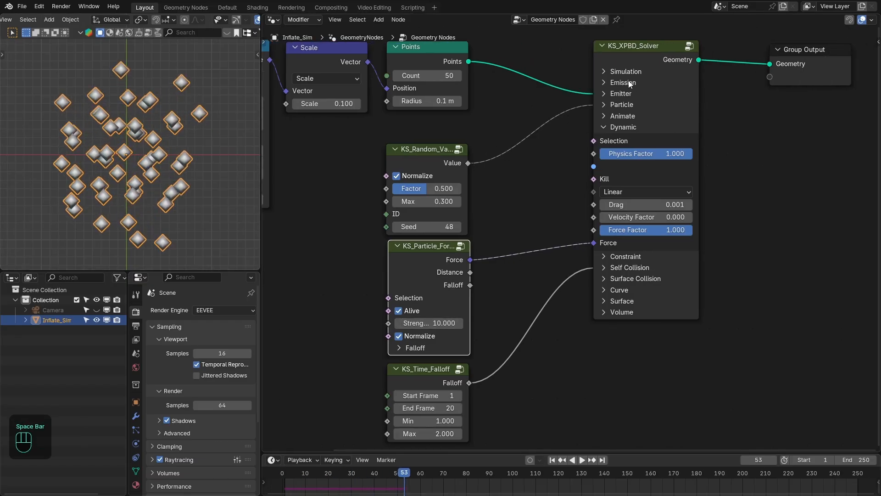
Expand the solver's Simulation settings and set its End Frame to 60
left_click(640, 71)
double_click(671, 98)
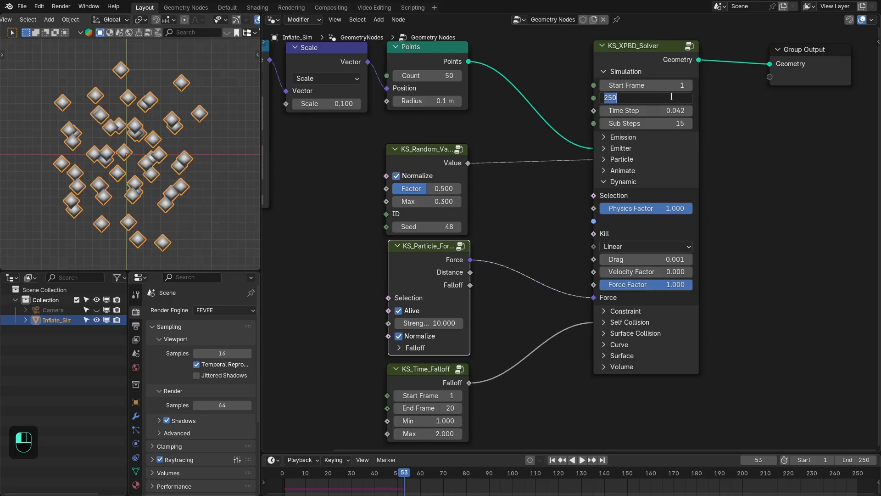
type("60")
key("Return")
Play the simulation from the first frame and scrub past frame 60 to check how the motion stops
key("shift+Right")
key("shift+Left")
key("space")
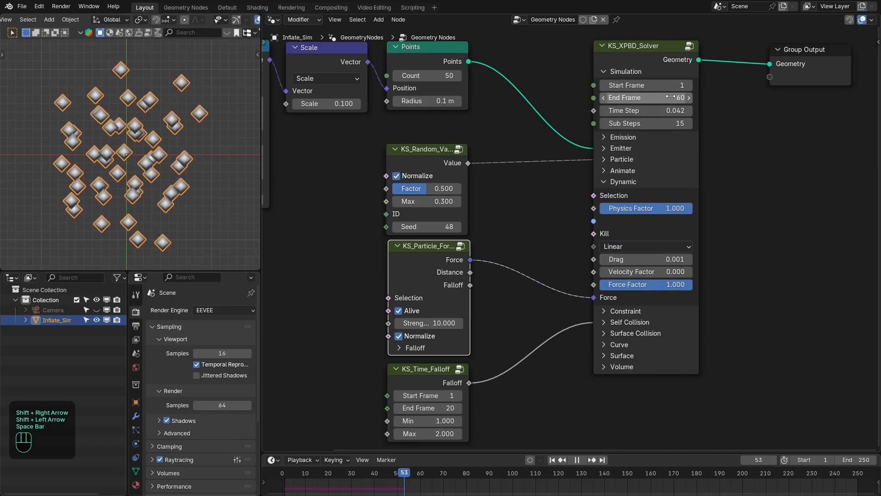
key("shift+Left")
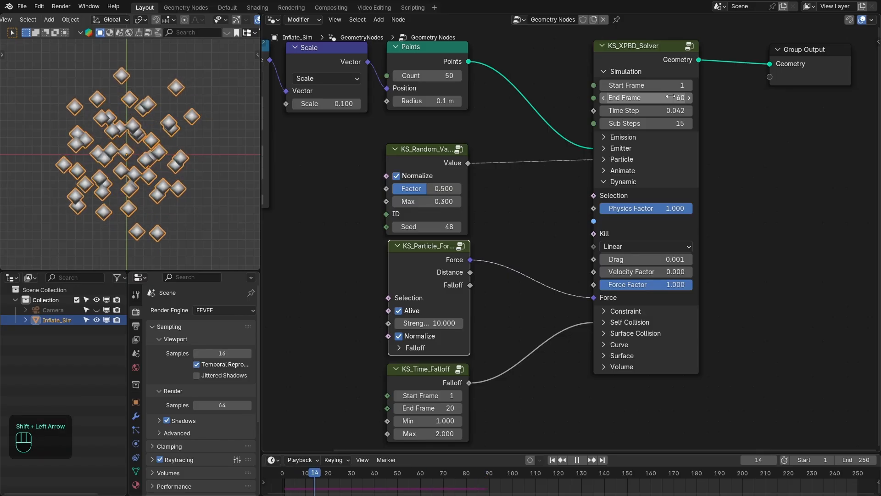
key("space")
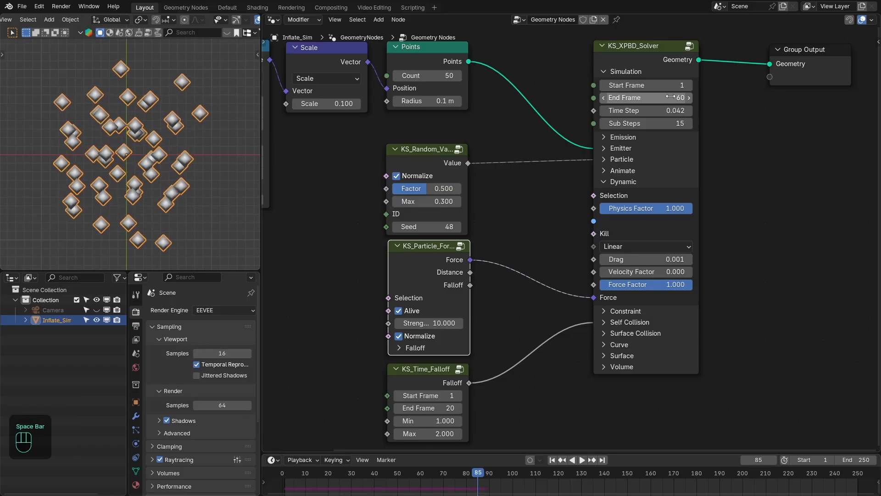
left_click_drag(424, 477, 452, 479)
Move the three lower input nodes down, then duplicate KS_Time_Falloff below the Points node and connect it to the solver's Time Step
key("Home")
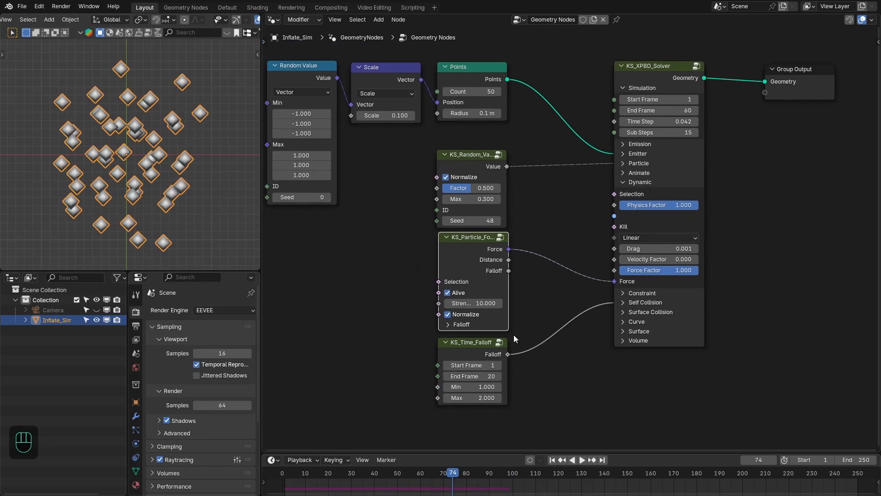
left_click_drag(415, 211, 462, 404)
left_click(462, 404)
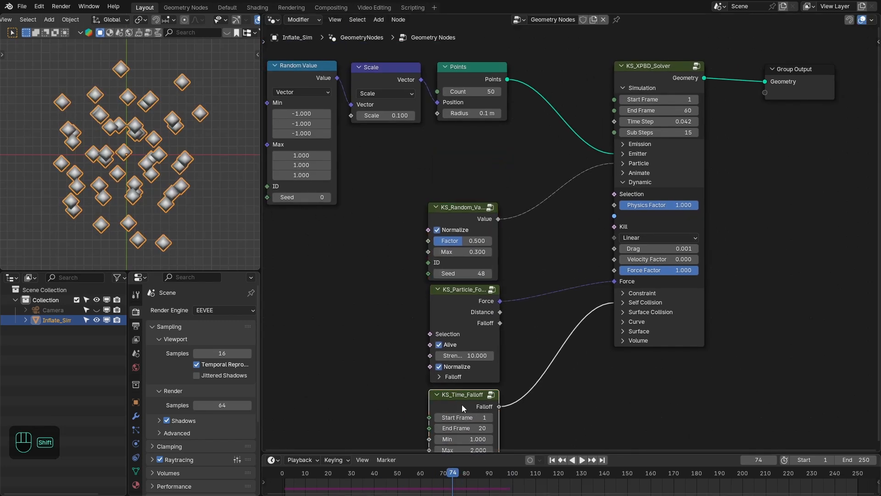
key("shift+d")
scroll(500, 165, "up", 1)
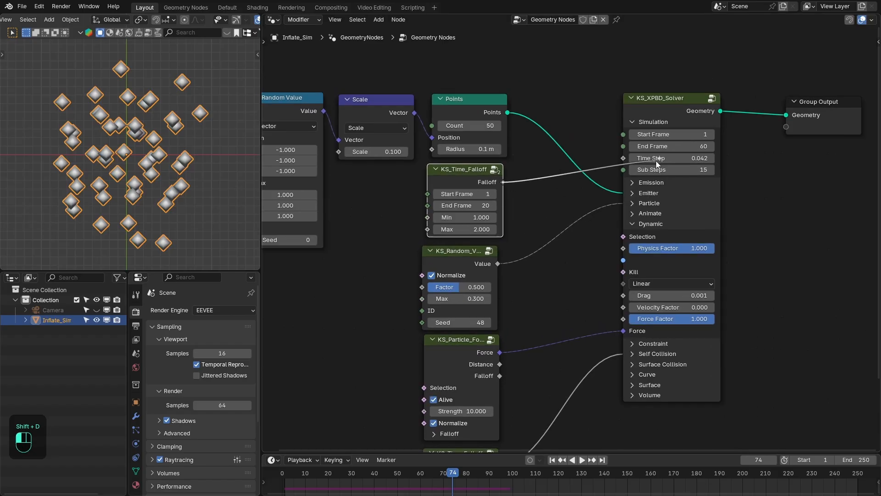
left_click_drag(656, 161, 655, 159)
Set the duplicated KS_Time_Falloff node's Min to 0.042 and Max to 0.001
left_click(474, 217)
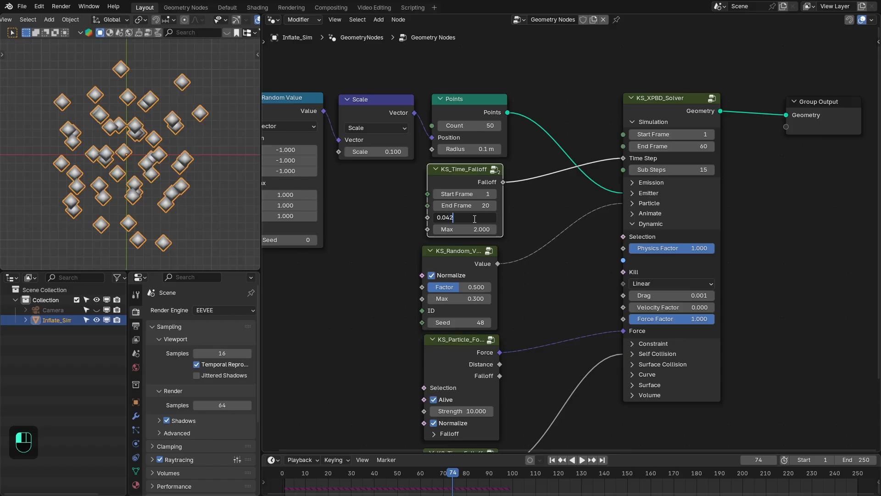
key("Tab")
type("0.00")
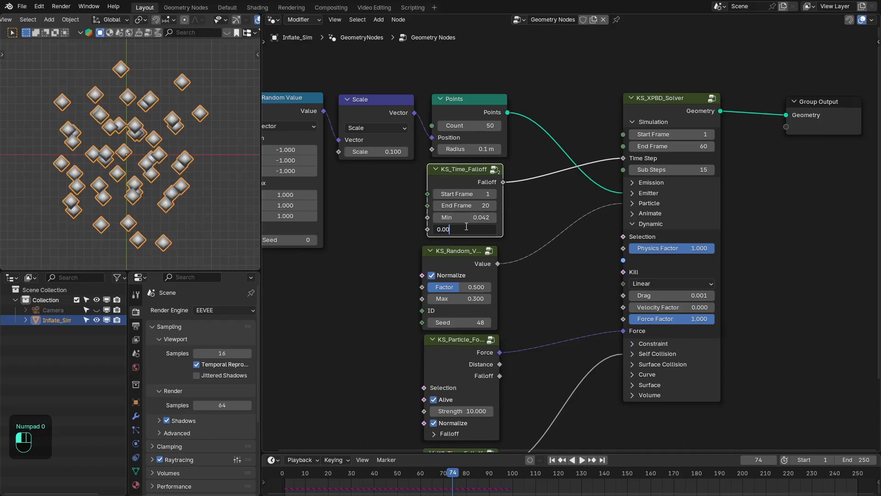
key("Return")
key("BackSpace")
key("BackSpace")
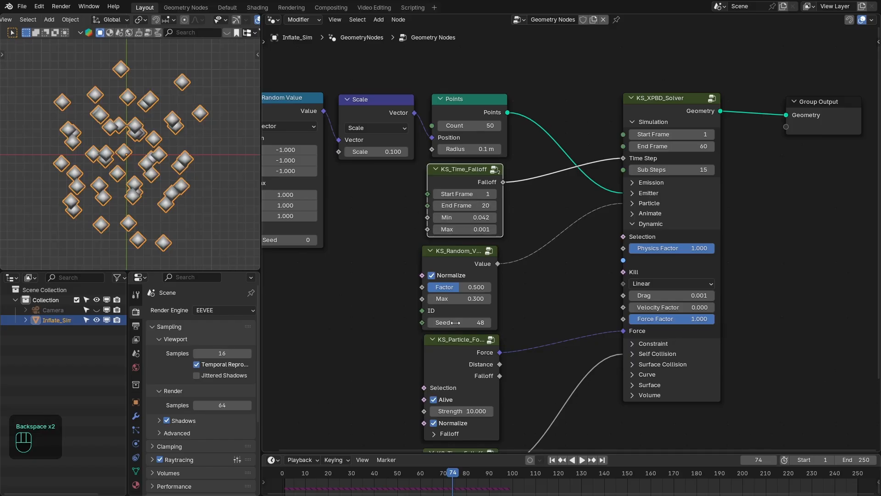
Set the Time Step falloff's Start Frame to 40 and End Frame to 60
left_click(478, 193)
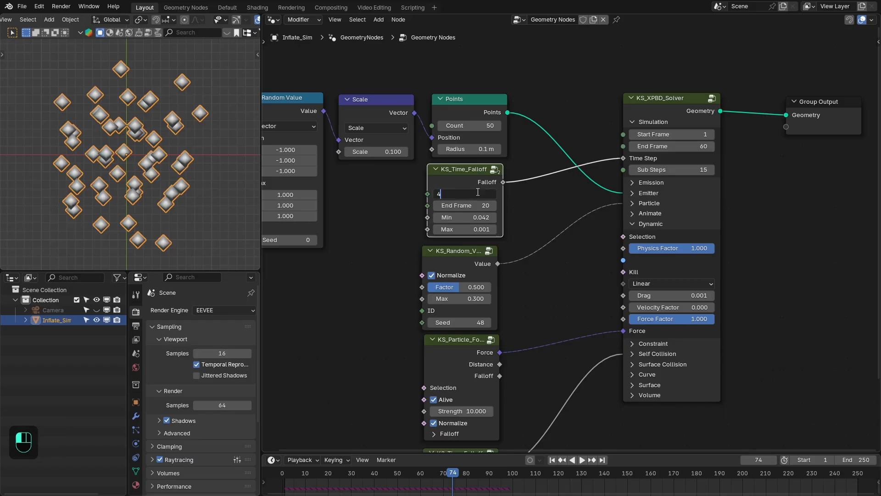
left_click(478, 205)
type("60")
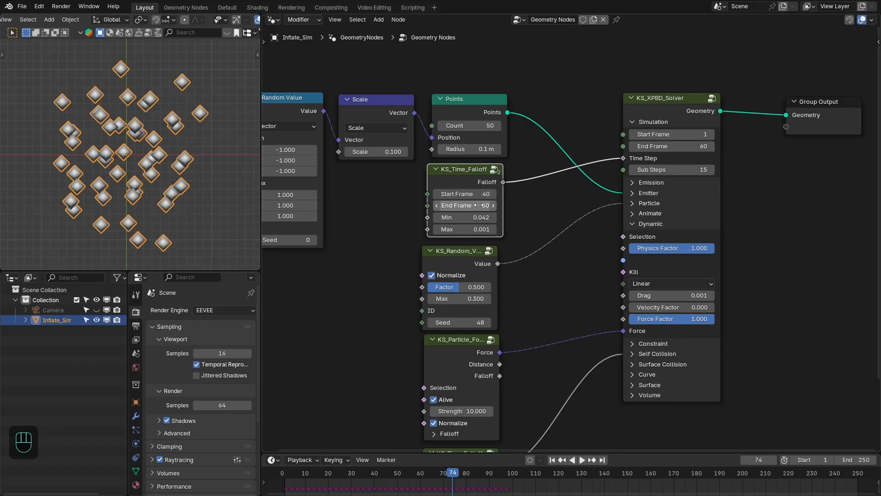
key("KP_Enter")
Replay the simulation from the first frame to check how the points slow down towards frame 60
key("shift+Right")
key("shift+Left")
key("space")
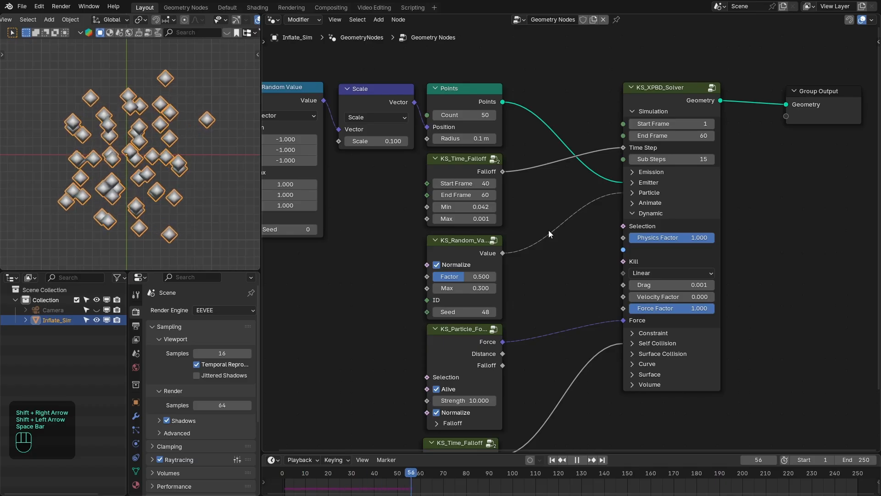
key("shift+Left")
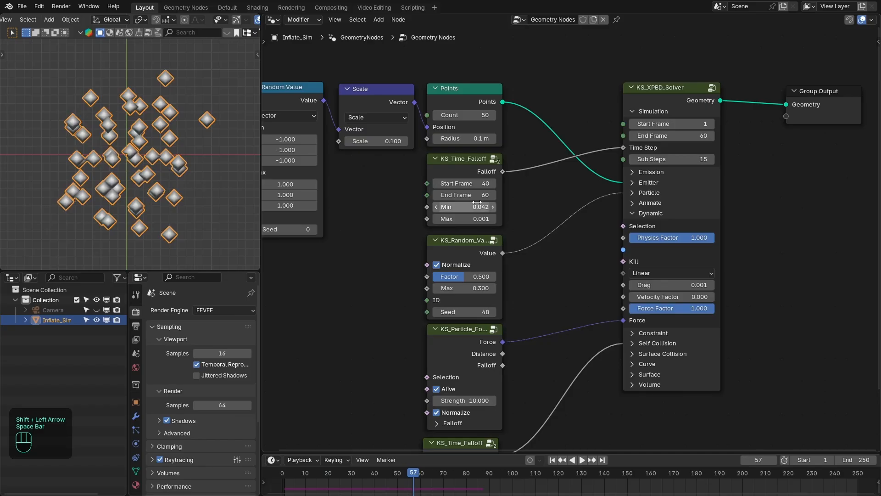
key("space")
Change the Time Step falloff's Start Frame to 35 and replay the simulation from the first frame
type("35")
key("Return")
key("shift+Right")
key("shift+Left")
key("space")
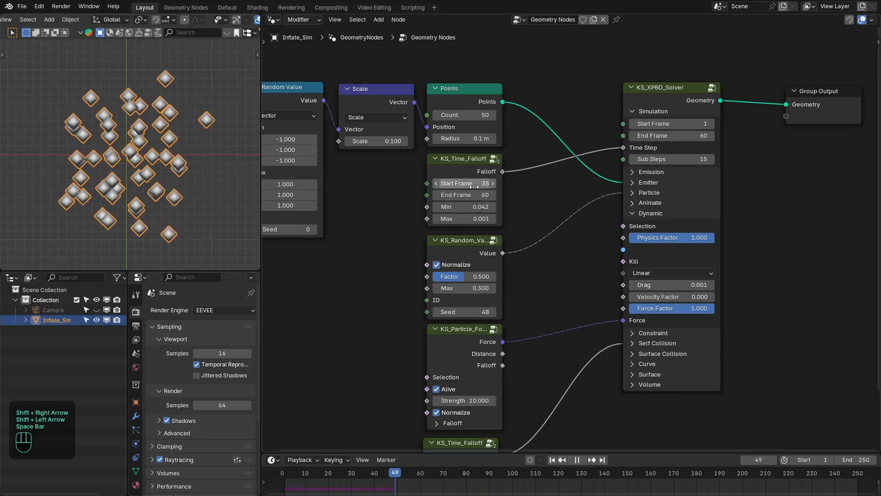
Insert a KS_XPBD_Instancer node between the KS_XPBD_Solver's Geometry output and the Group Output
middle_click_drag(156, 142, 174, 123)
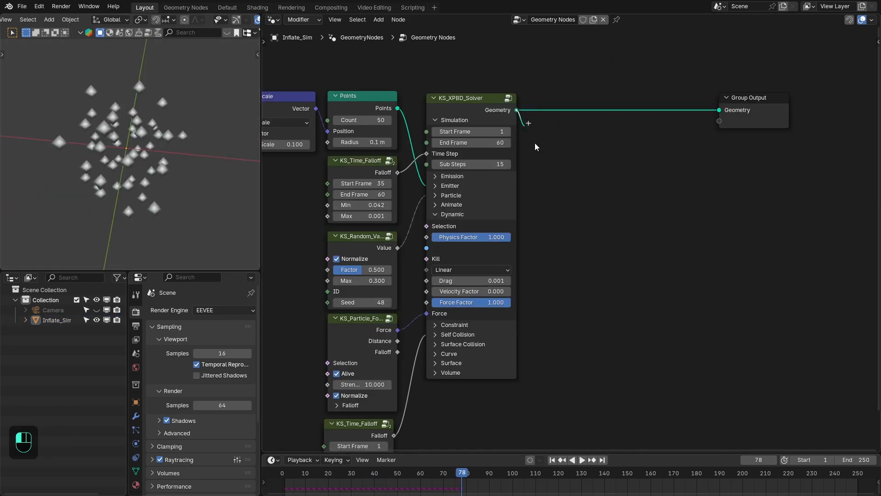
left_click_drag(535, 147, 545, 158)
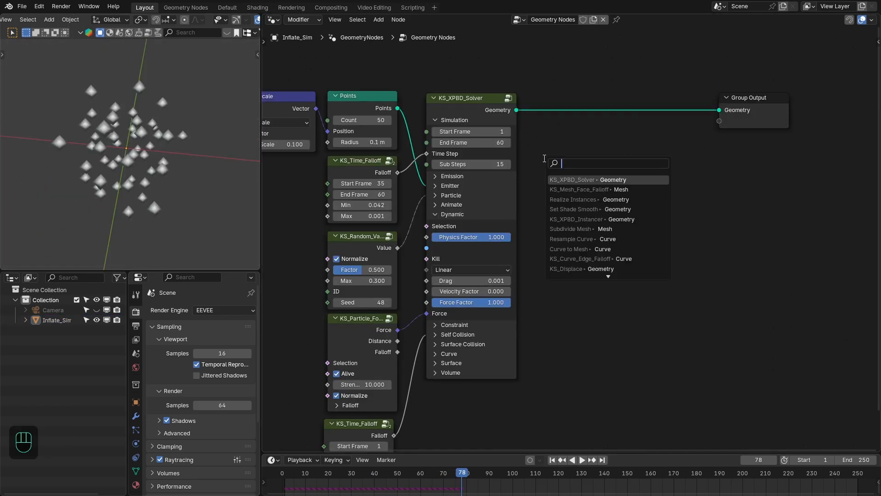
type("xpbd")
key("Down")
key("Down")
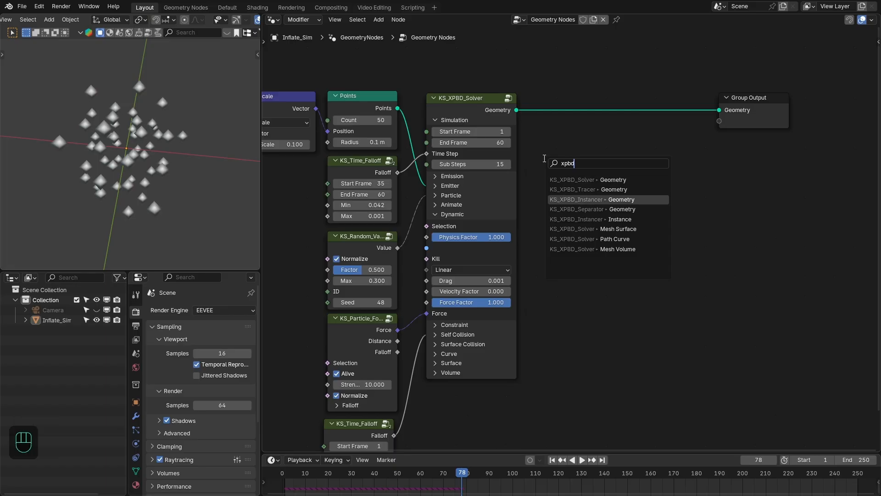
key("Return")
left_click(564, 108)
Connect a new Ico Sphere node to the instancer's Instance input and set its Subdivisions to 4
left_click(590, 143)
left_click_drag(563, 155, 596, 242)
type("ico")
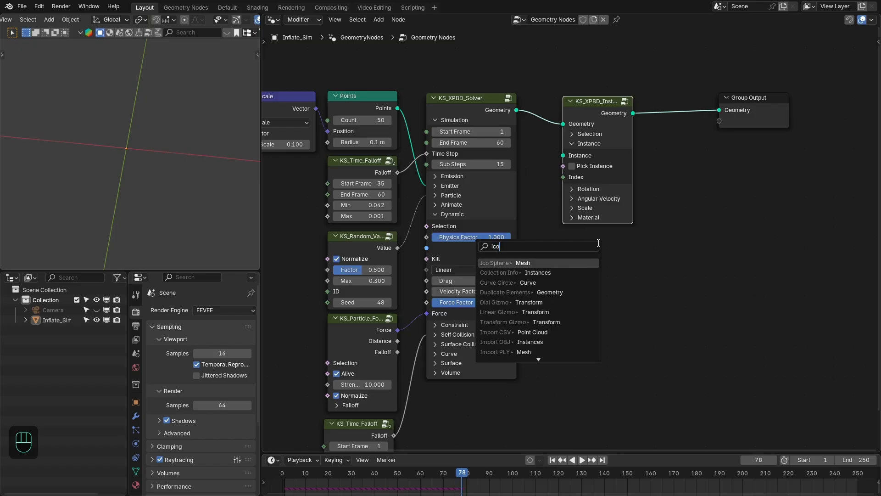
key("Return")
left_click(630, 292)
left_click(622, 330)
left_click(623, 330)
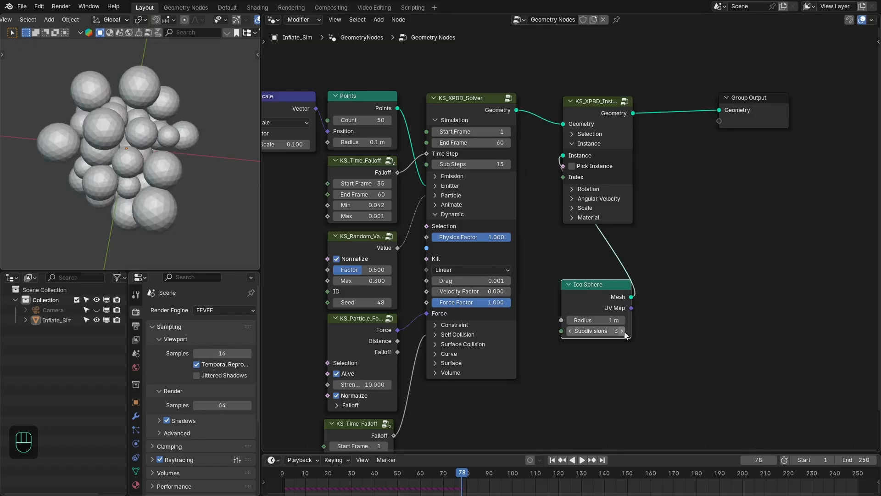
left_click(623, 333)
Insert a Set Shade Smooth node between the Ico Sphere and the instancer's Instance input
left_click_drag(604, 298, 680, 316)
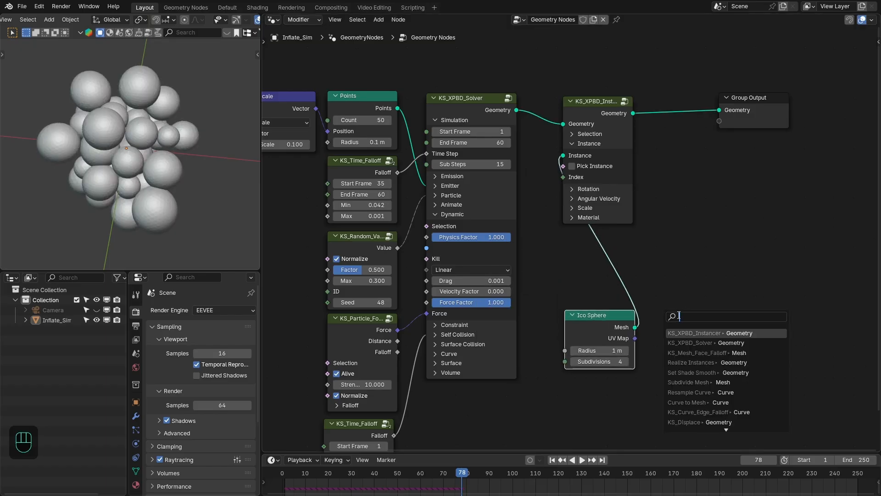
type("set shade")
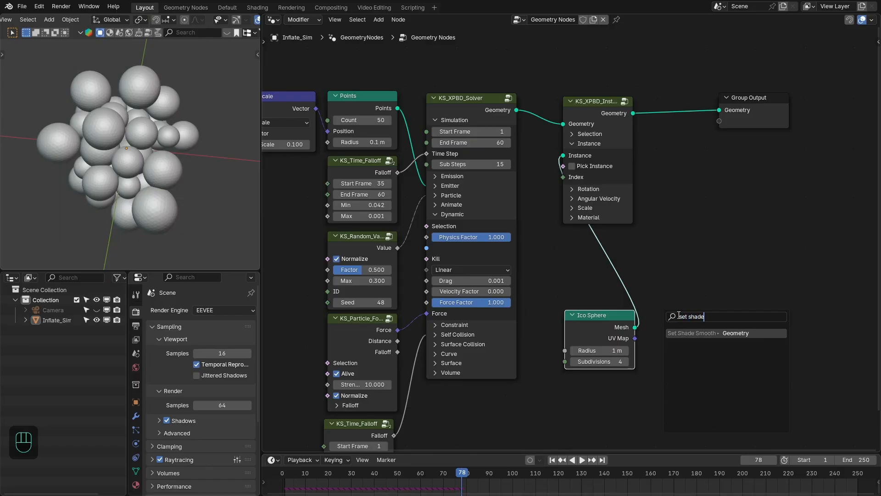
key("Return")
left_click(573, 253)
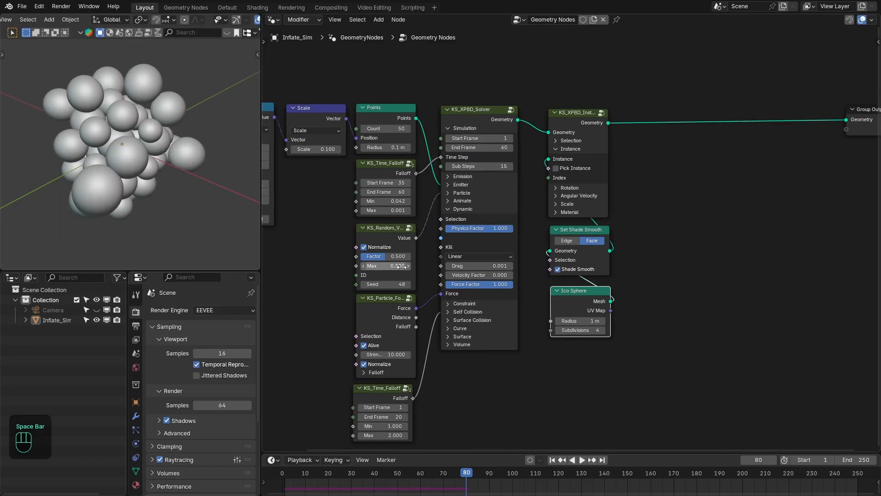
Try Seed values 50 and 51 on the KS_Random_Value node, replaying the simulation from the first frame for each
left_click(407, 285)
left_click(407, 285)
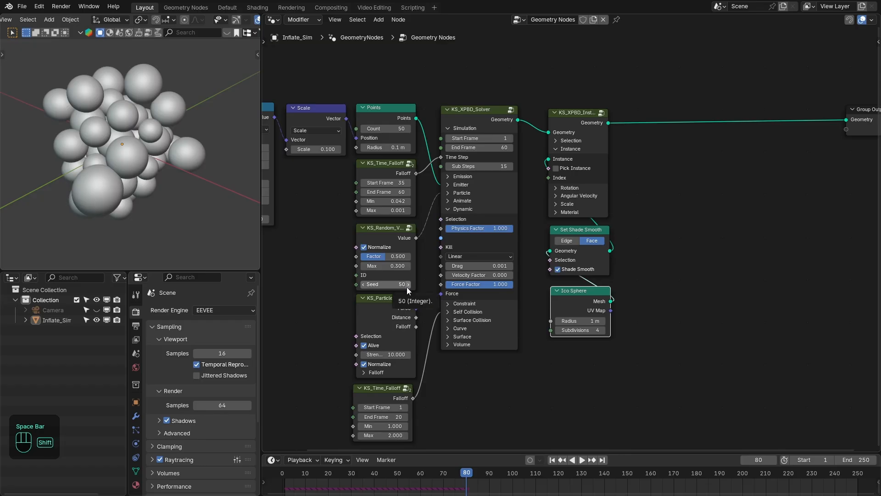
key("shift+Left")
key("space")
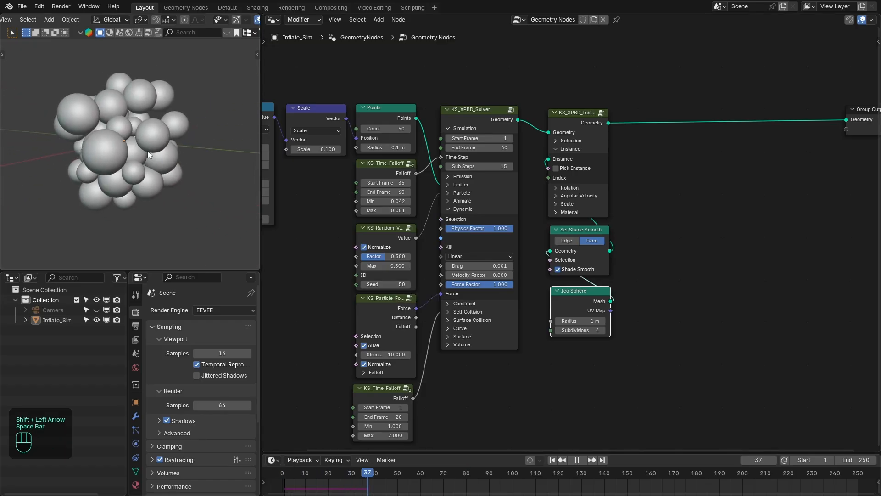
left_click(408, 284)
key("shift+Left")
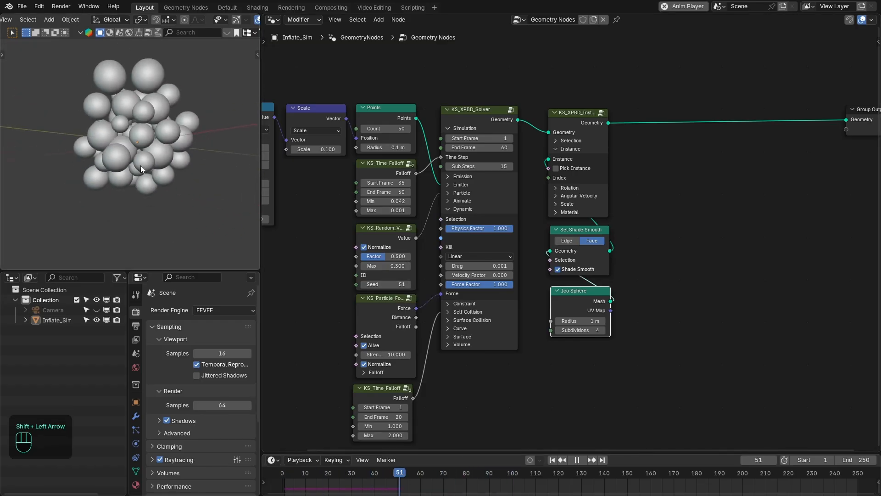
key("shift+Left")
key("space")
Set the KS_Random_Value node's Seed to 52 and replay the simulation from the first frame
left_click(406, 284)
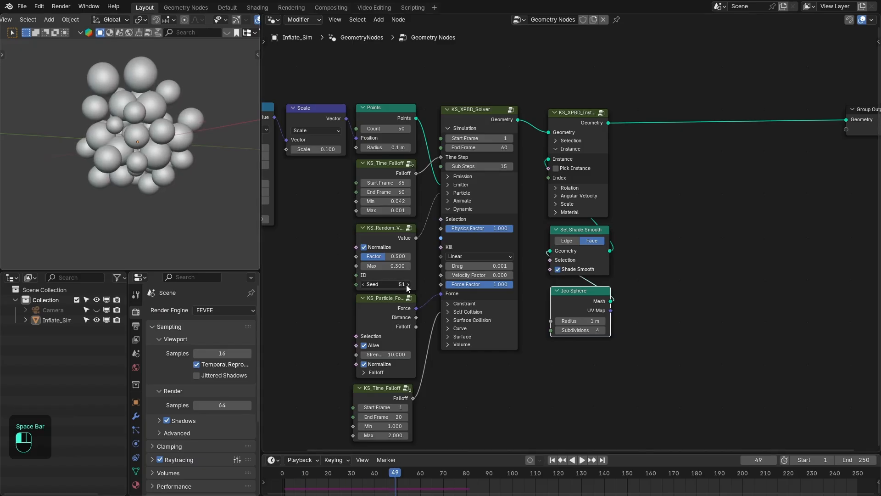
key("shift+Left")
key("space")
middle_click_drag(27, 155, 114, 149)
key("space")
Insert a Bake node between the KS_XPBD_Instancer and the Group Output and switch it to Animation
scroll(685, 143, "up", 1)
key("shift+a")
type("bake")
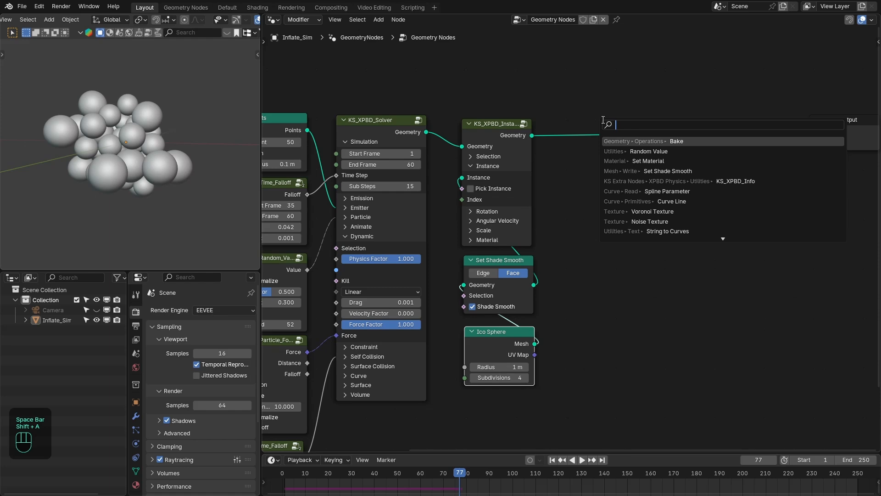
key("Return")
left_click(544, 115)
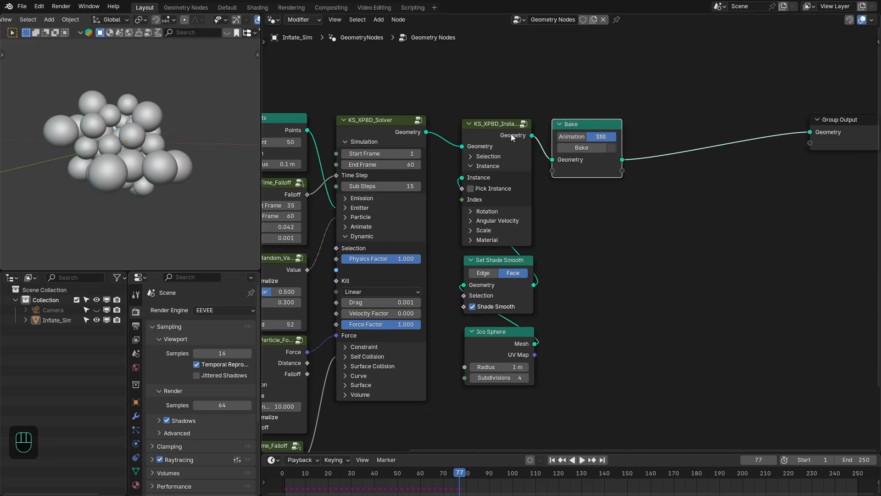
Save the file from the first frame and bake the animation with the Bake node
key("shift+Left")
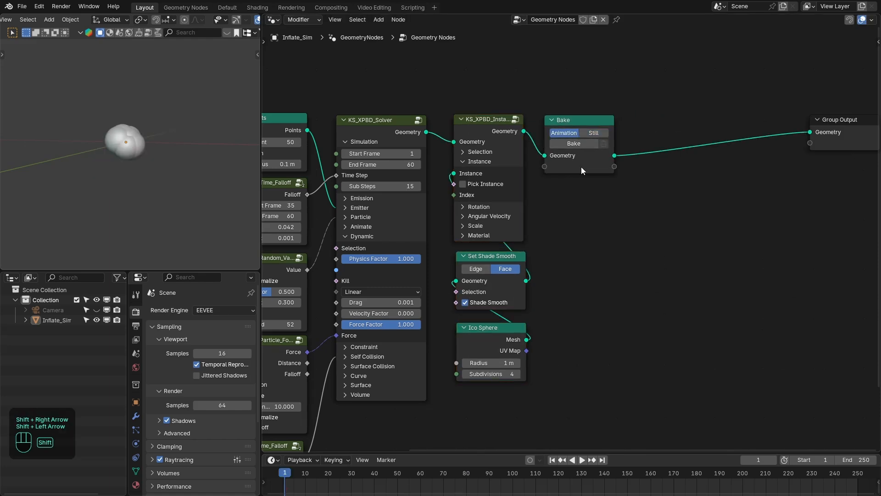
key("ctrl+s")
left_click(581, 145)
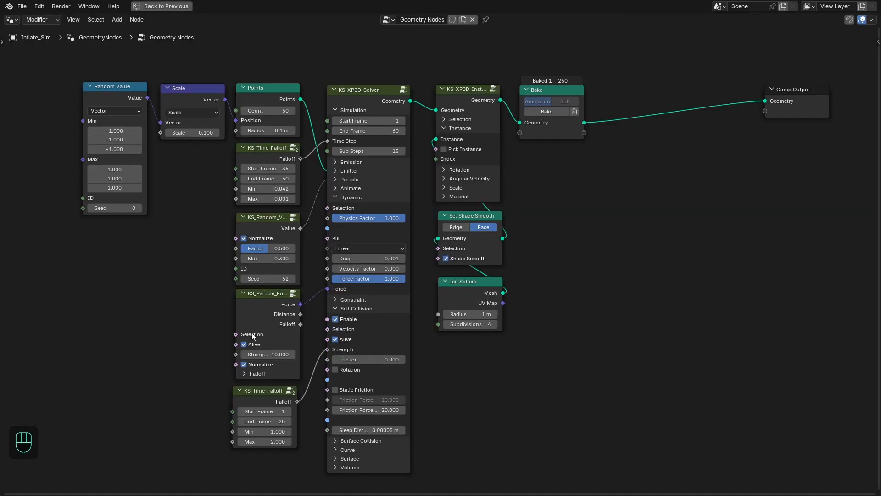
Align the self-collision KS_Time_Falloff node with its column and move the Group Output farther from the Bake node
left_click_drag(260, 395, 266, 394)
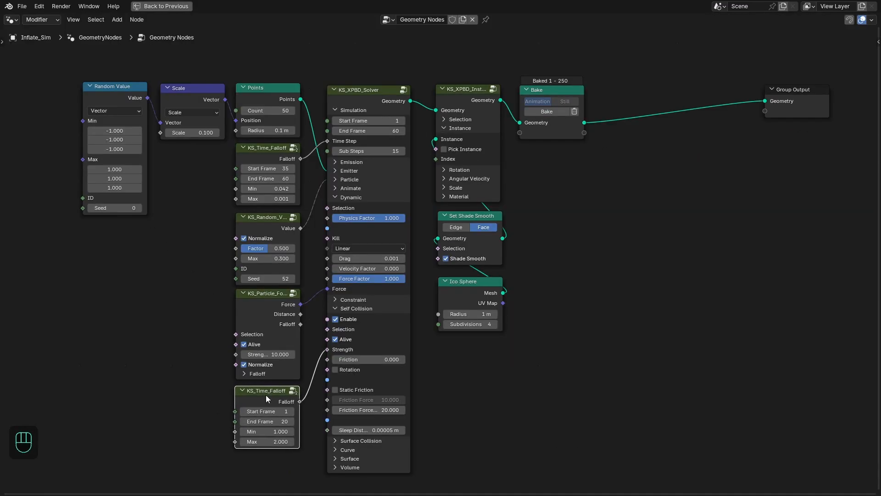
key("ctrl+space")
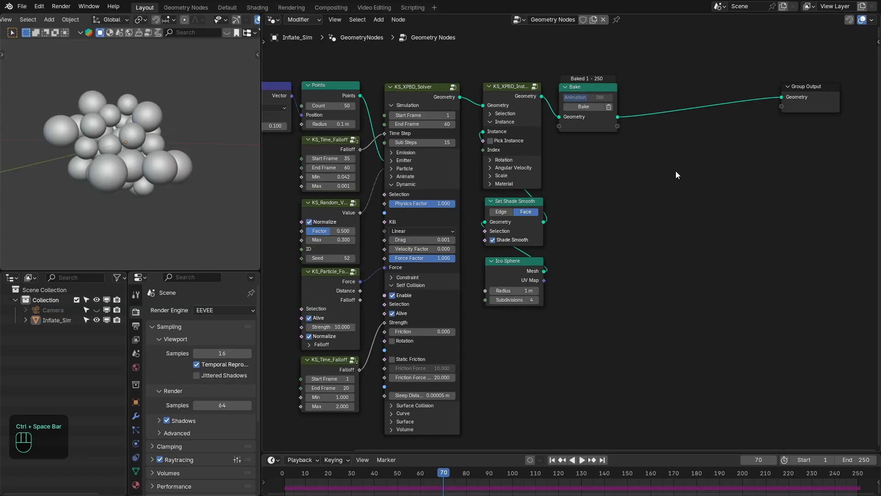
scroll(540, 188, "up", 4)
left_click_drag(674, 100, 780, 116)
middle_click_drag(521, 208, 525, 217)
scroll(524, 216, "up", 1)
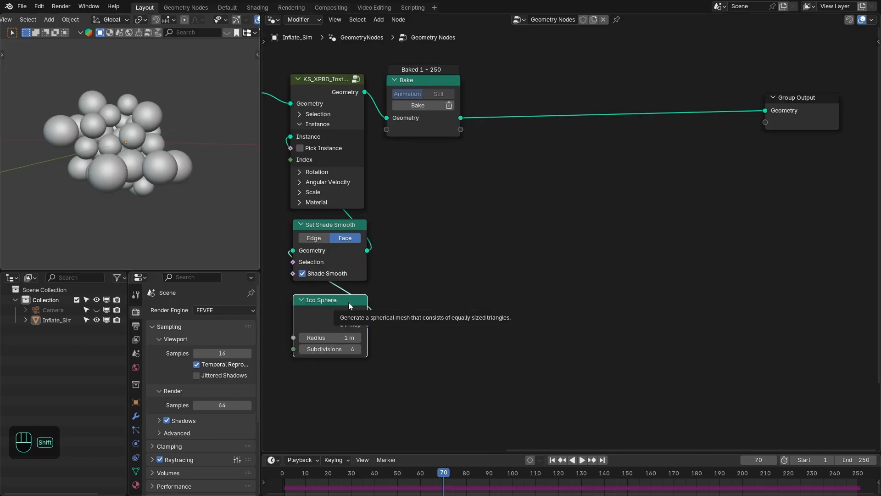
Duplicate the Ico Sphere node into the free space below the Bake node and connect its Mesh to the Group Output
key("shift+d")
left_click(515, 289)
scroll(489, 264, "right", 2, "ctrl")
middle_click_drag(490, 264, 488, 263)
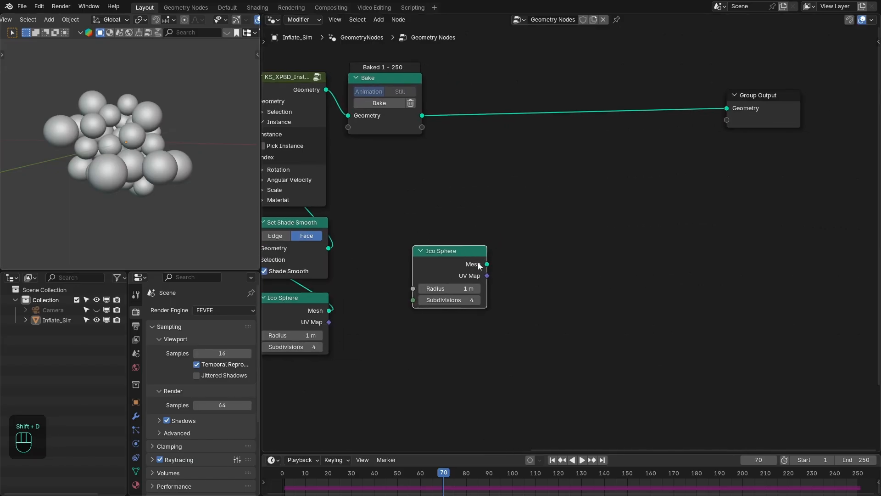
left_click(478, 266, "alt+shift")
Insert a KS_Inflate_Geometry node between the duplicated Ico Sphere and the Group Output
left_click_drag(467, 264, 528, 284)
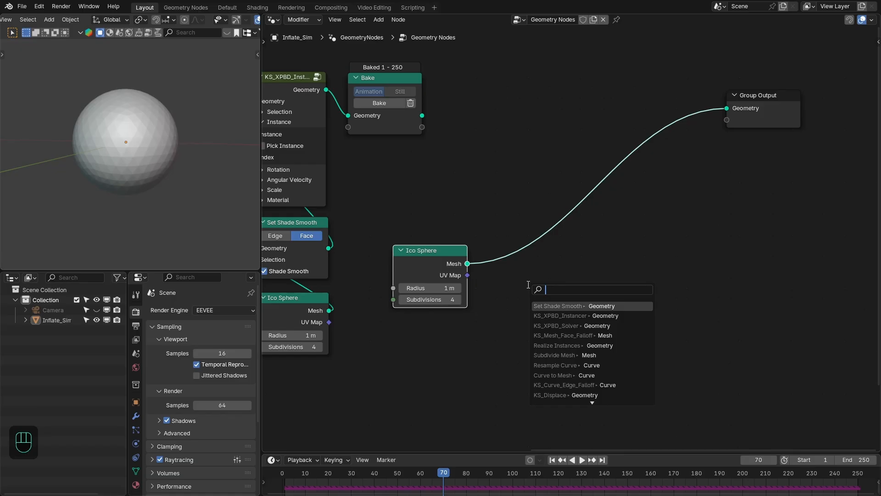
type("infla")
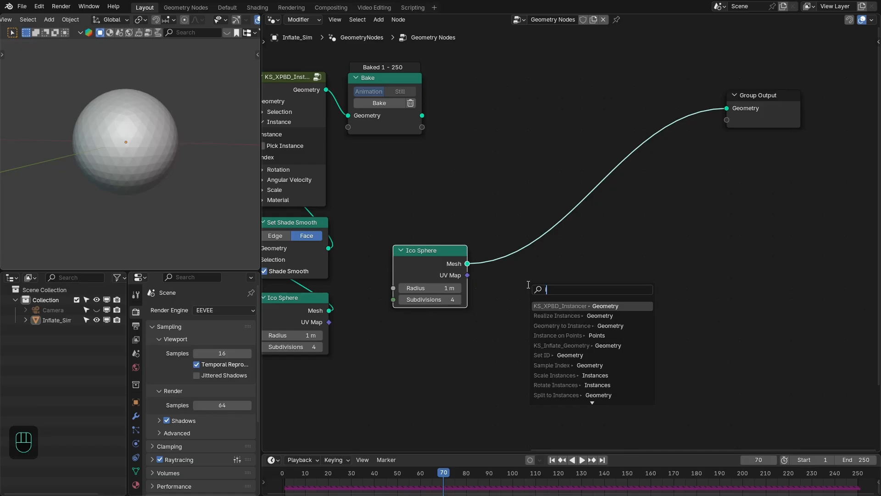
key("Return")
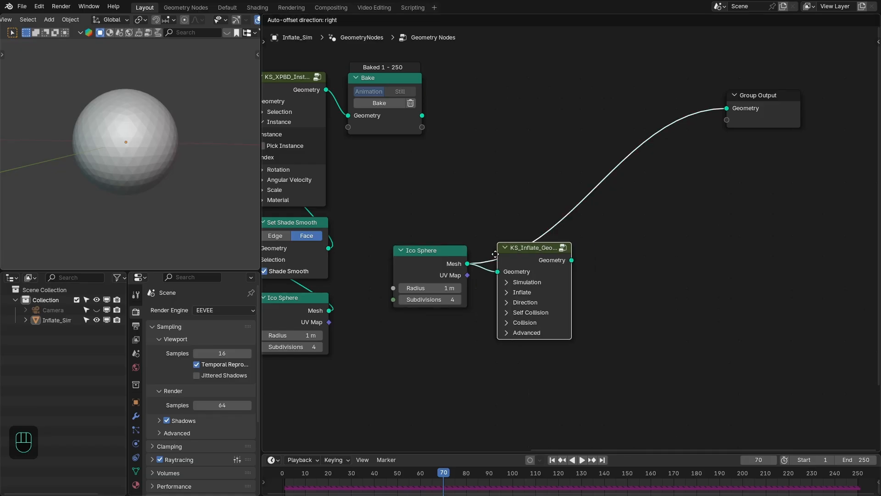
scroll(484, 240, "up", 1)
left_click(459, 225)
Set the KS_Inflate_Geometry node's Height Step to -0.0055 m in its Inflate settings
middle_click_drag(547, 257, 557, 205)
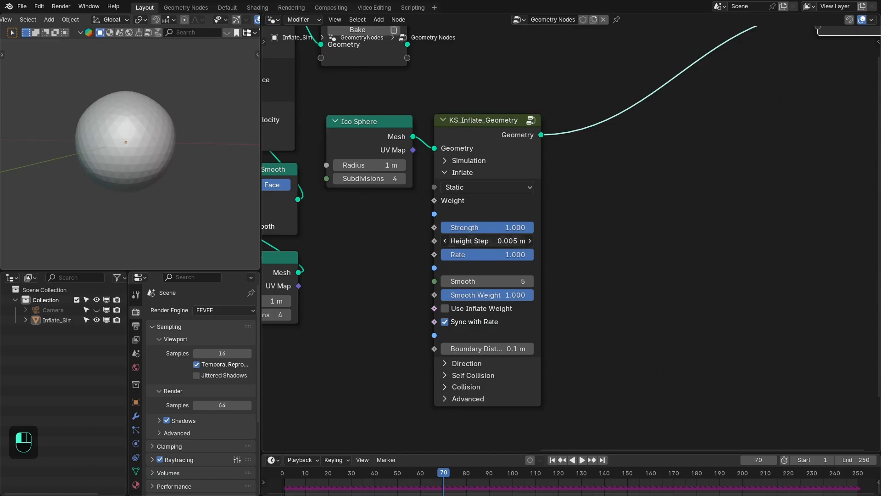
left_click(504, 245)
key("Right")
key("Right")
key("Right")
key("Right")
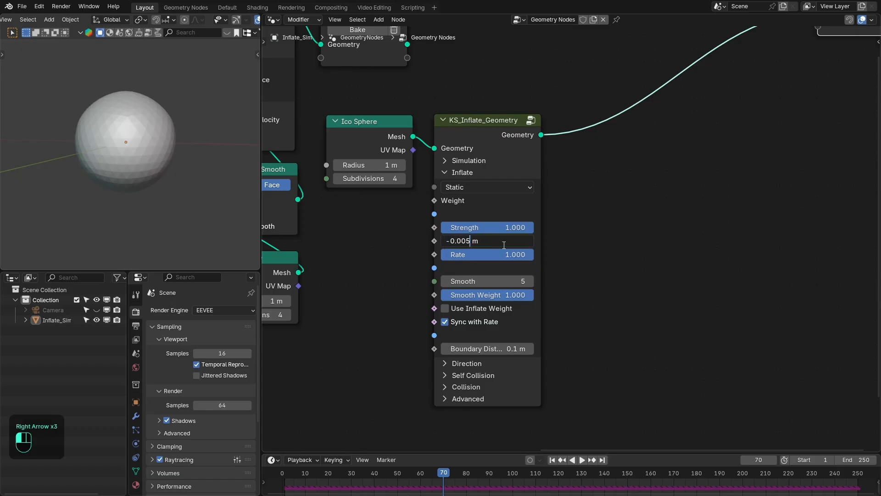
key("Return")
Play the inflate simulation from the first frame to check how the sphere shrinks
key("shift+Right")
key("shift+Left")
key("space")
key("space")
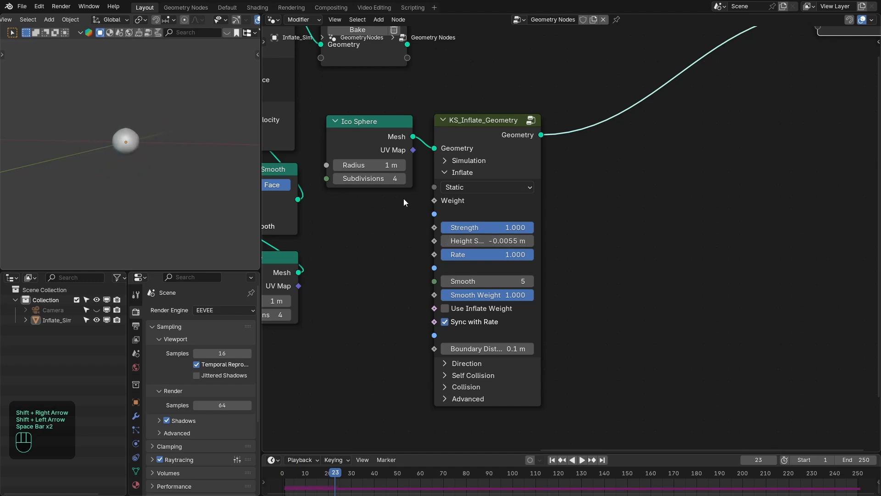
Set the duplicated Ico Sphere's Subdivisions to 6 and reset the simulation to the first frame
left_click(396, 179)
type("6")
key("Return")
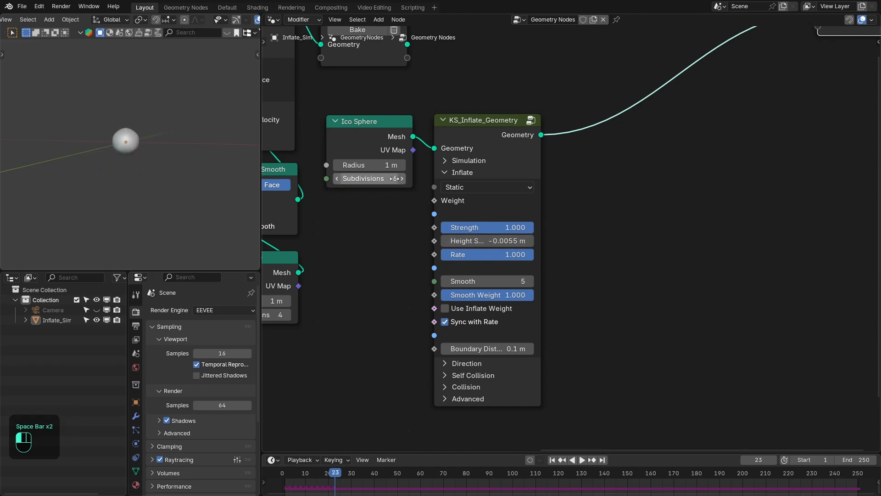
key("shift+Right")
key("shift+Left")
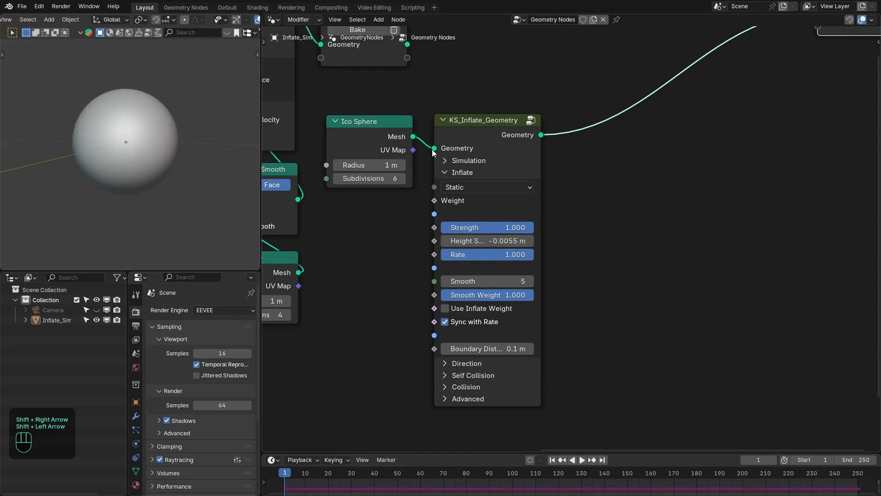
Combine the Bake and KS_Inflate_Geometry outputs in a Join Geometry node placed just before the Group Output
middle_click_drag(408, 49, 407, 130)
right_click_drag(406, 131, 466, 210, "ctrl+shift")
left_click(606, 143)
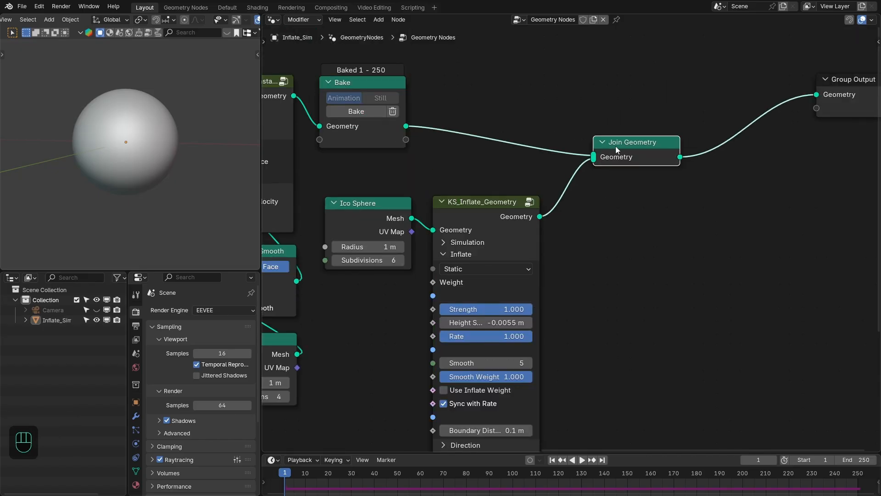
left_click_drag(619, 144, 744, 119)
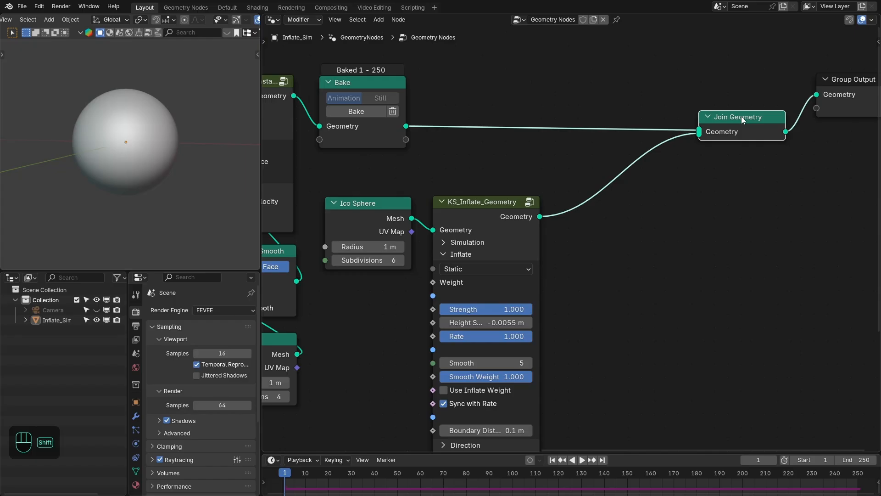
Scrub the timeline from the first frame to about frame 40 and inspect the combined geometry in front view
key("shift+Right")
key("shift+Left")
left_click_drag(297, 478, 375, 478)
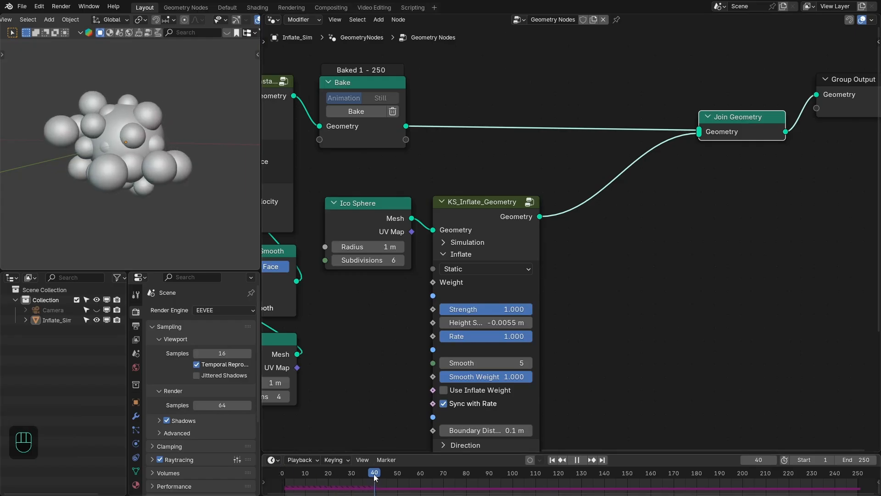
key("KP_1")
Set the Radius of the Ico Sphere feeding KS_Inflate_Geometry to 1.4 m
left_click(395, 229)
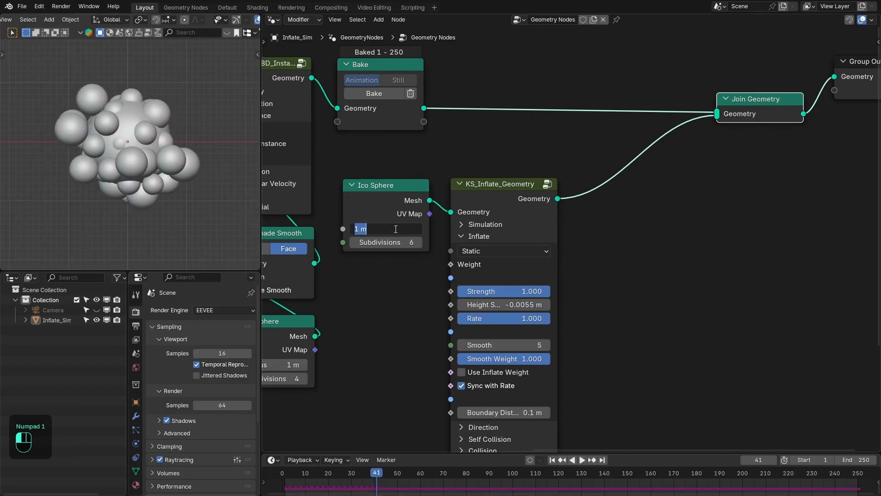
type("1")
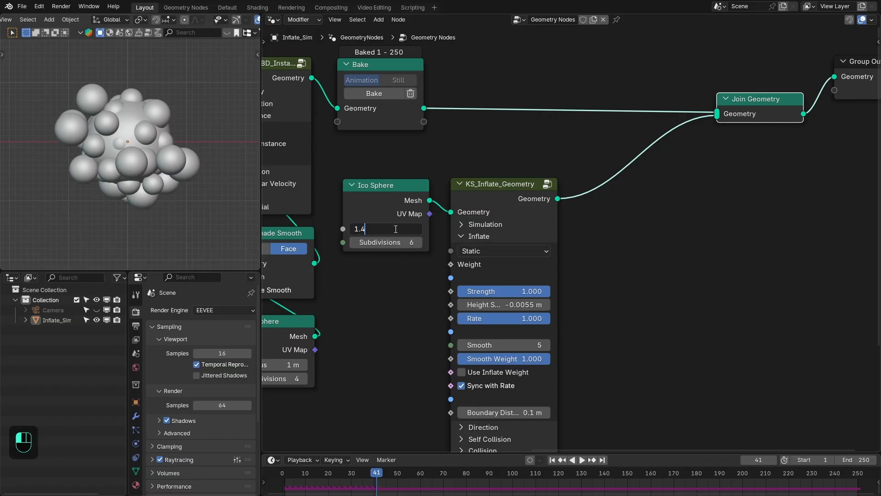
type(".4")
key("Return")
Replay the simulation from the first frame to compare the enlarged sphere with the instanced spheres
key("shift+Right")
key("shift+Left")
key("z")
key("z")
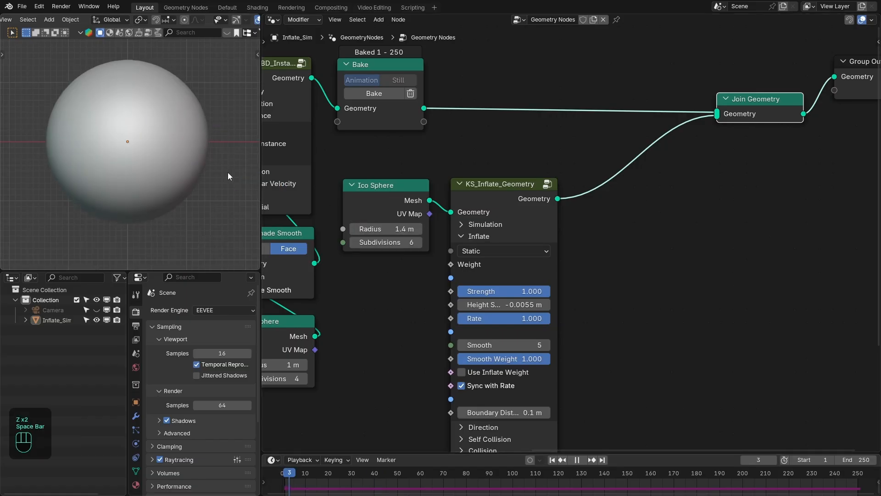
key("space")
key("space")
key("shift+Left")
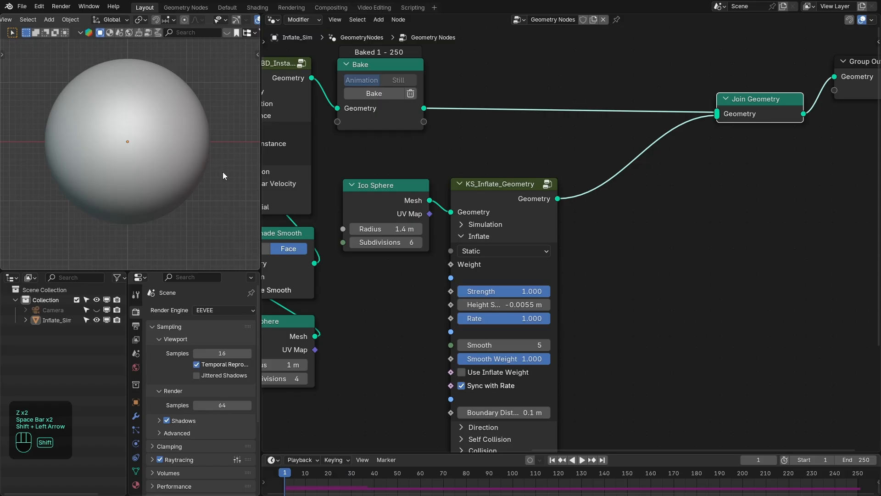
Make room by moving the 1.4 m Ico Sphere and KS_Inflate_Geometry nodes aside, and add a Realize Instances node fed by Bake
scroll(661, 205, "down", 2)
middle_click_drag(695, 247, 677, 246)
middle_click_drag(676, 246, 671, 205)
left_click_drag(465, 125, 582, 173)
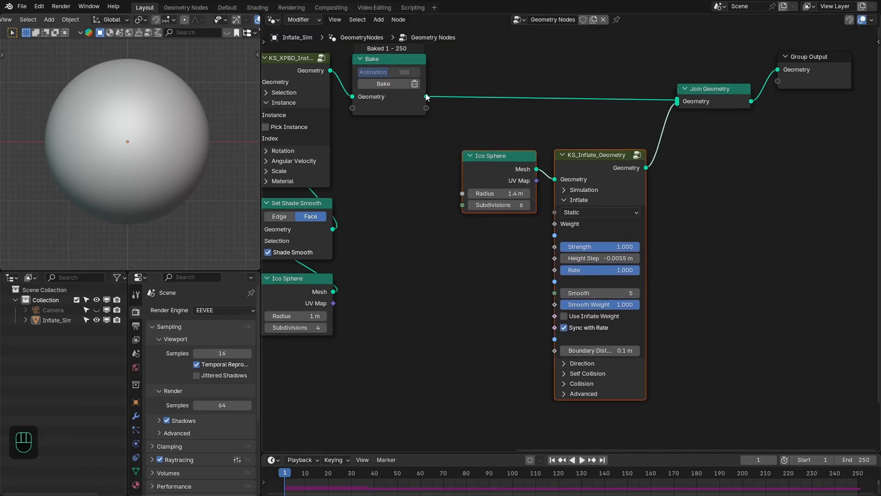
left_click_drag(427, 97, 449, 116)
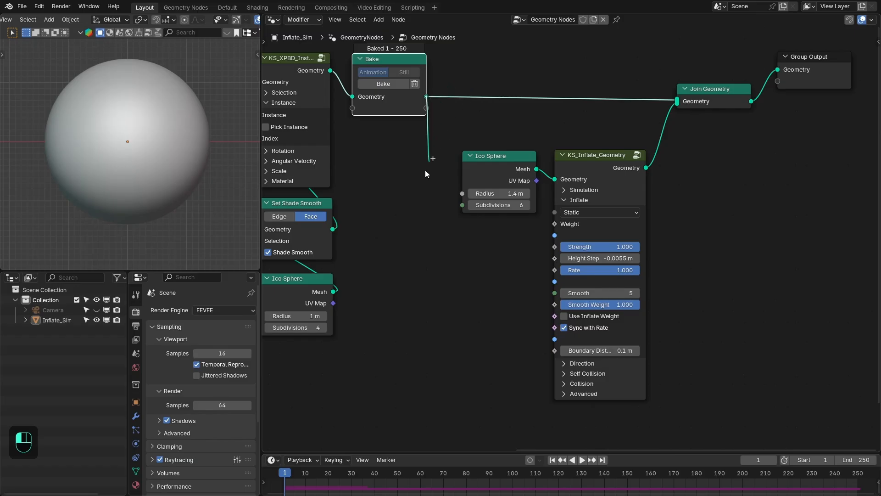
left_click_drag(426, 174, 424, 180)
type("realize")
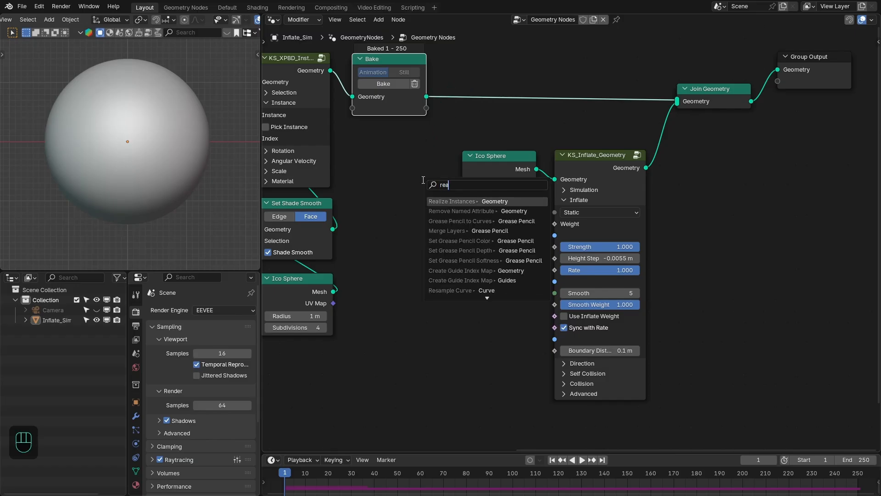
key("Return")
left_click(459, 281)
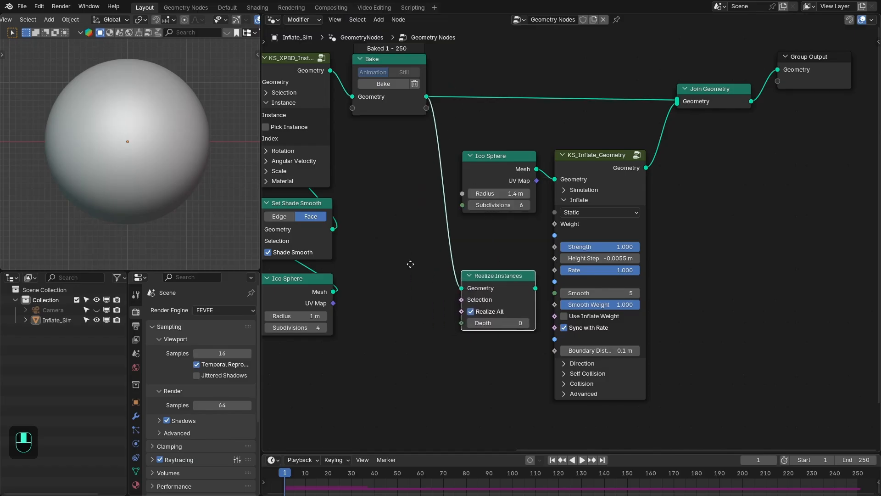
Enable Collision on KS_Inflate_Geometry and set its collision source to Geometry
middle_click_drag(389, 251, 472, 253)
scroll(507, 205, "up", 2)
middle_click_drag(565, 288, 479, 236)
left_click_drag(472, 244, 469, 261)
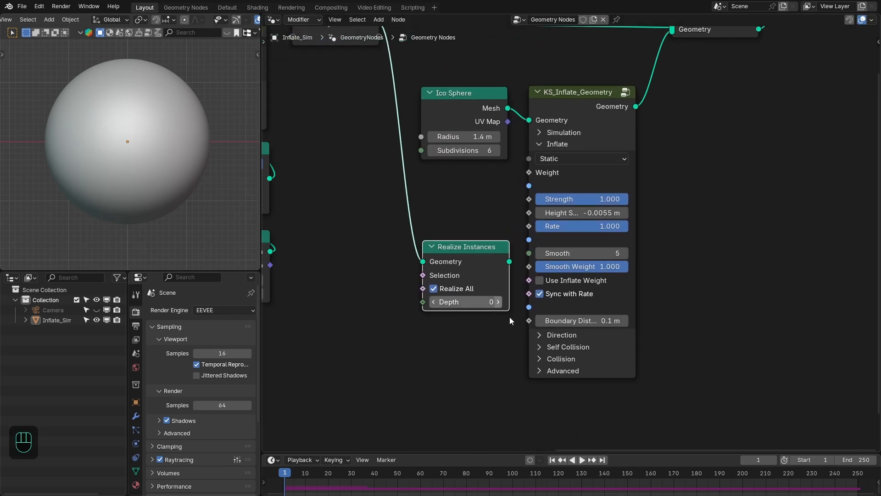
left_click(540, 361)
middle_click_drag(540, 360, 550, 290)
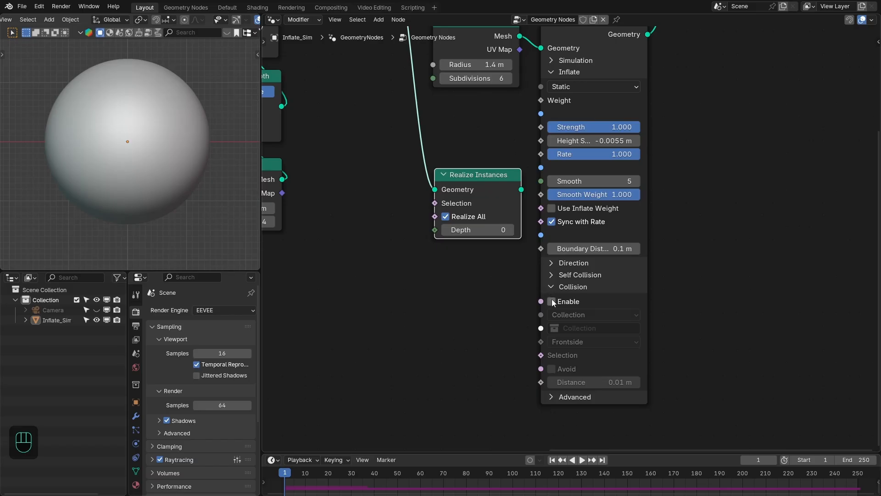
left_click(551, 301)
left_click_drag(497, 193, 512, 294)
left_click(595, 314)
left_click(563, 358)
Feed the realized instances into the collision Geometry input and place the Realize Instances node beneath Bake
middle_click_drag(492, 281, 520, 320)
left_click_drag(519, 321, 407, 115)
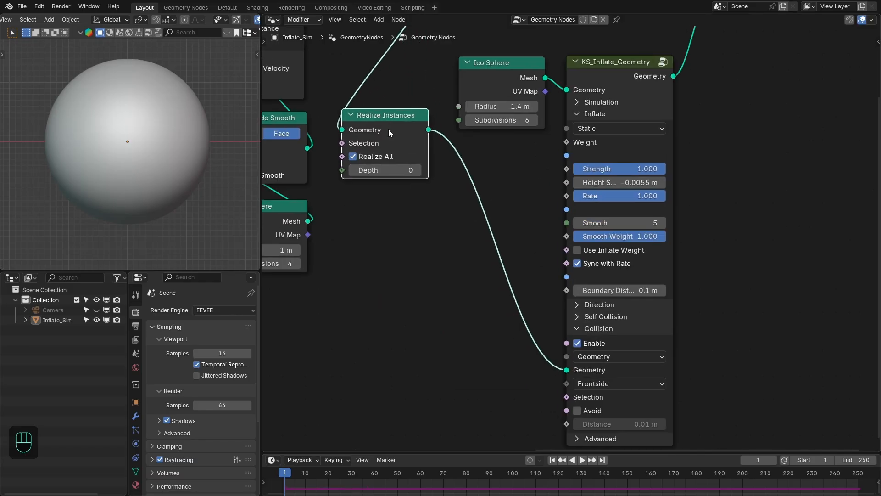
middle_click_drag(388, 128, 414, 176)
scroll(414, 176, "down", 2)
left_click_drag(413, 176, 403, 128)
Play the simulation from the first frame to about frame 106 to check the collision between the shrinking sphere and the instances
scroll(666, 269, "down", 3)
key("shift+Right")
key("shift+Left")
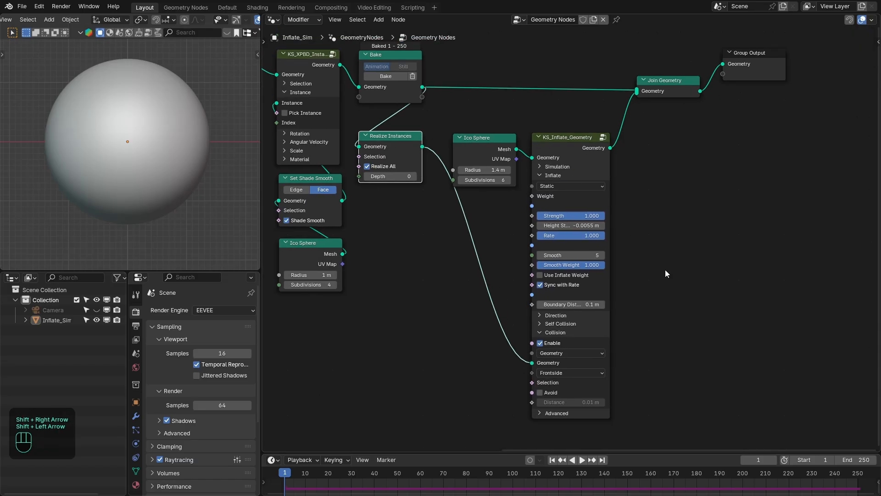
key("space")
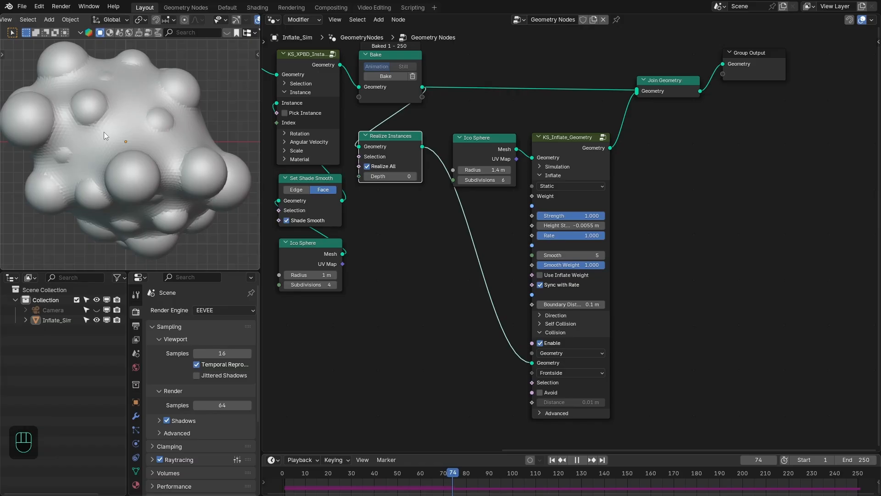
key("space")
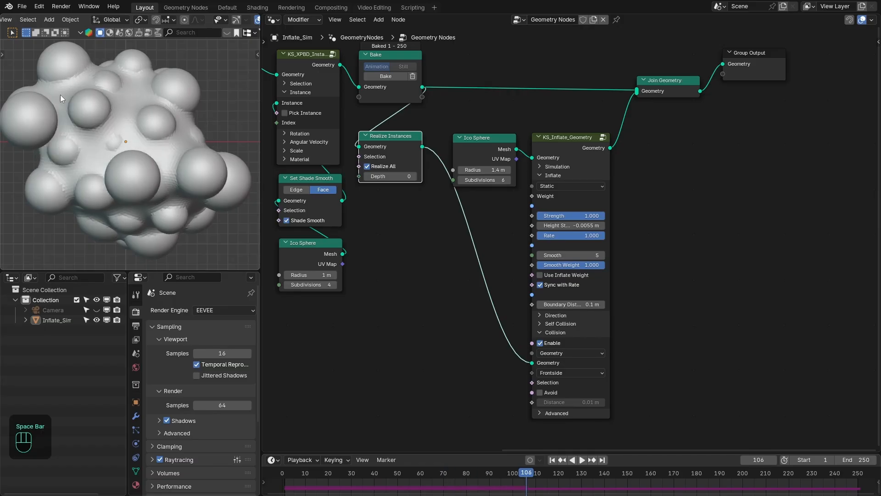
middle_click_drag(511, 288, 537, 295)
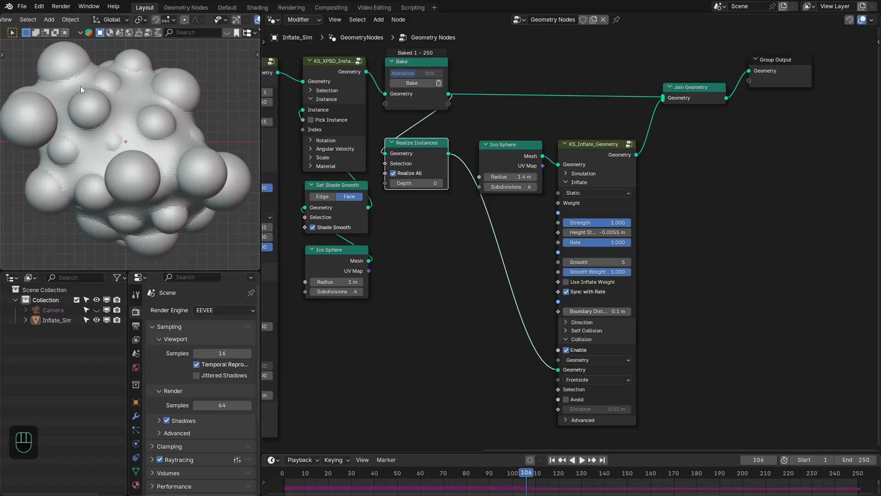
middle_click_drag(462, 165, 467, 167)
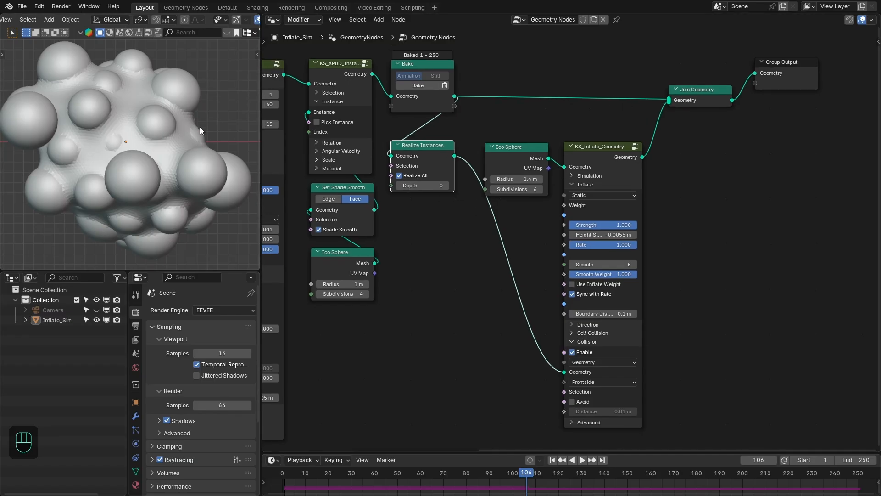
Add a KS_Mesh_Face_Falloff node fed by the Realize Instances output and place it beneath that node
left_click_drag(455, 156, 473, 283)
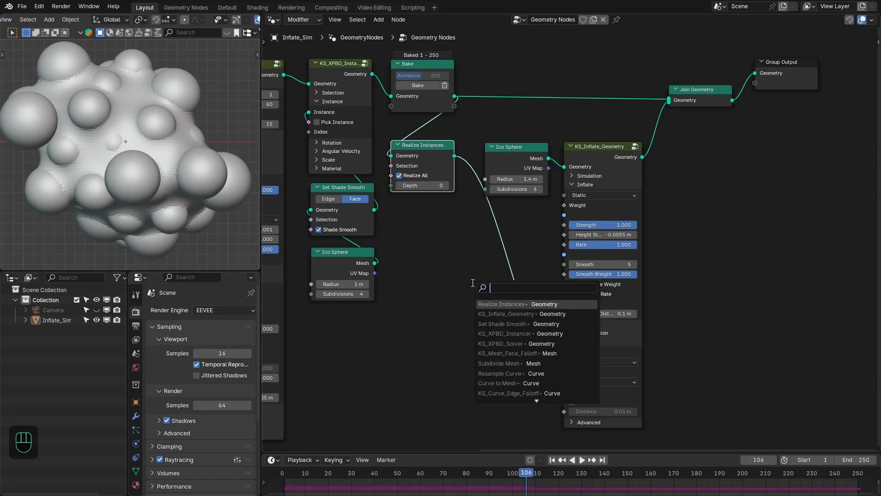
type("face fallof")
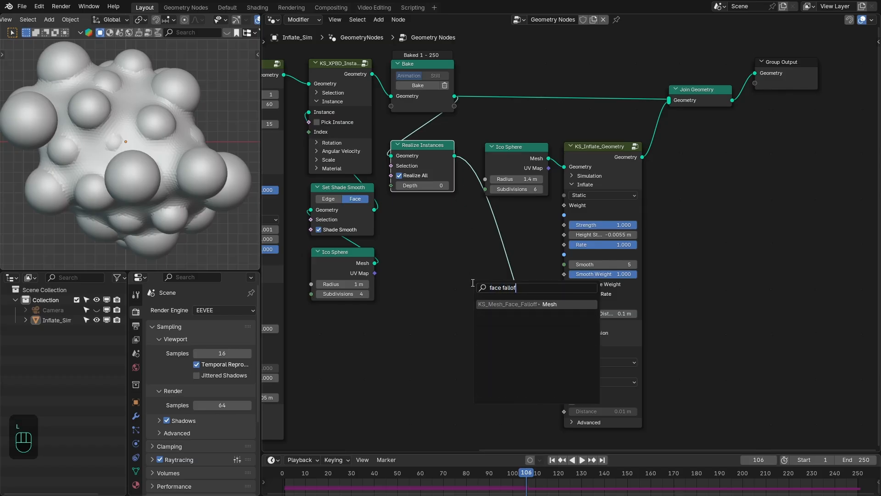
key("Return")
left_click(397, 227)
middle_click_drag(439, 228, 427, 270)
scroll(427, 269, "up", 1)
left_click_drag(429, 266, 425, 264)
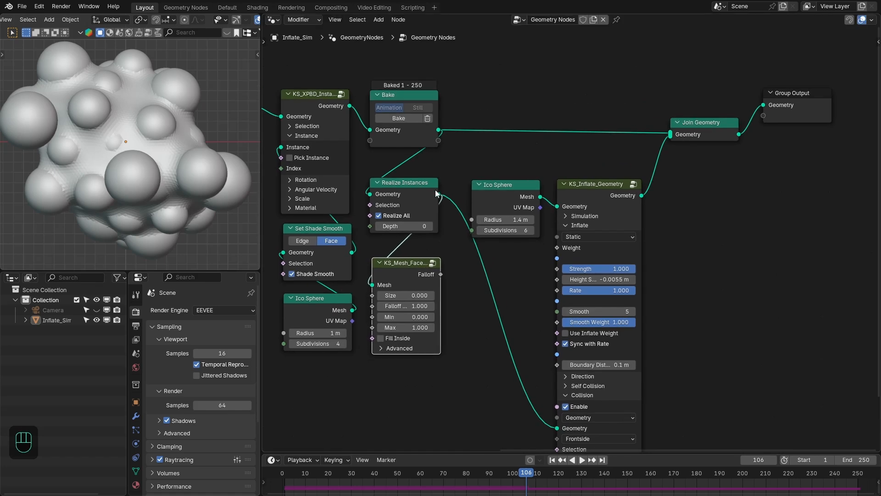
Preview the Falloff output on the KS_Inflate_Geometry mesh through a Viewer node
left_click(643, 199, "ctrl+shift")
left_click(415, 272, "ctrl+shift")
scroll(415, 272, "up", 1)
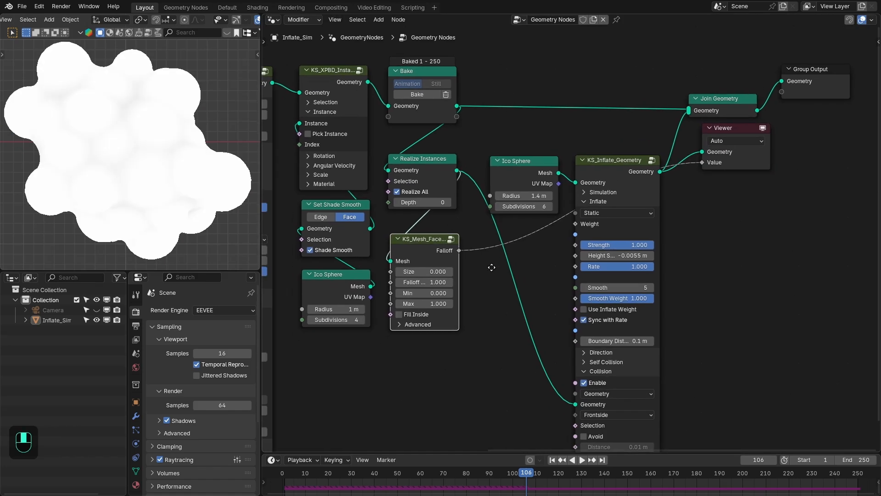
Set the face falloff's Min to 1 and Max to 0
middle_click_drag(471, 295, 474, 269)
left_click(419, 296)
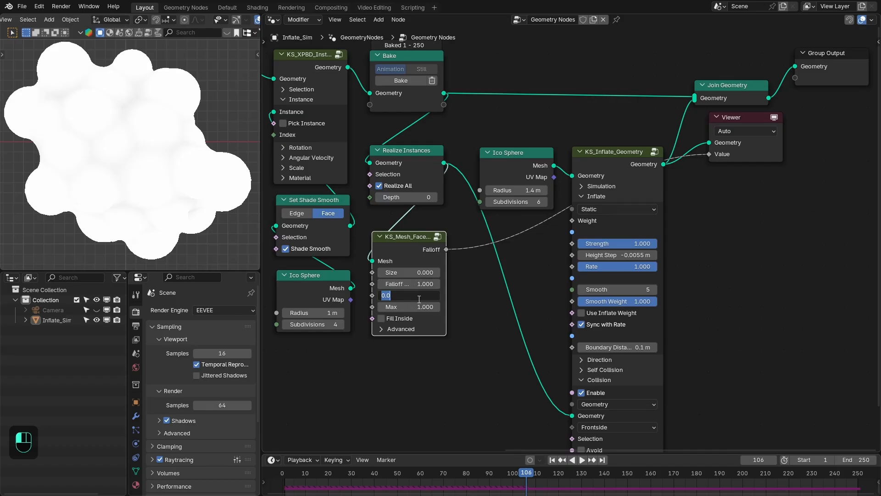
type("1")
key("Tab")
type("0")
key("Return")
Set the face falloff's Size to 0.01 and its falloff distance to 0.04
left_click(414, 272)
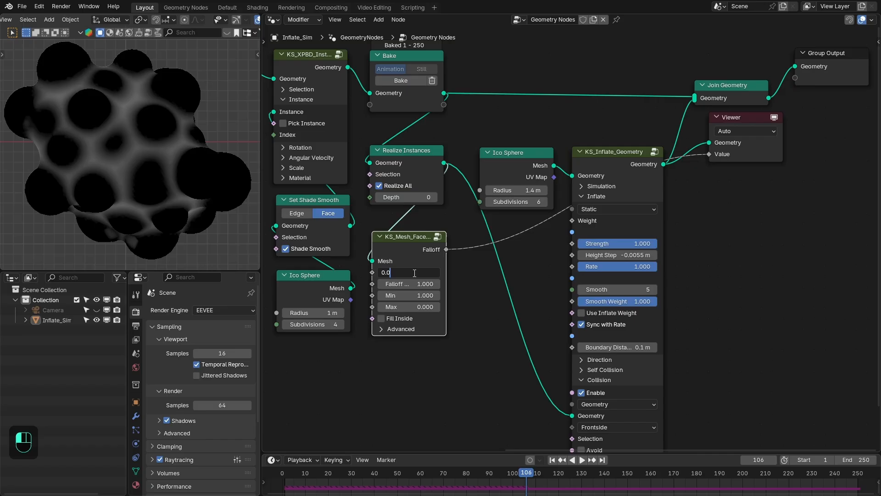
type("0.01")
key("Tab")
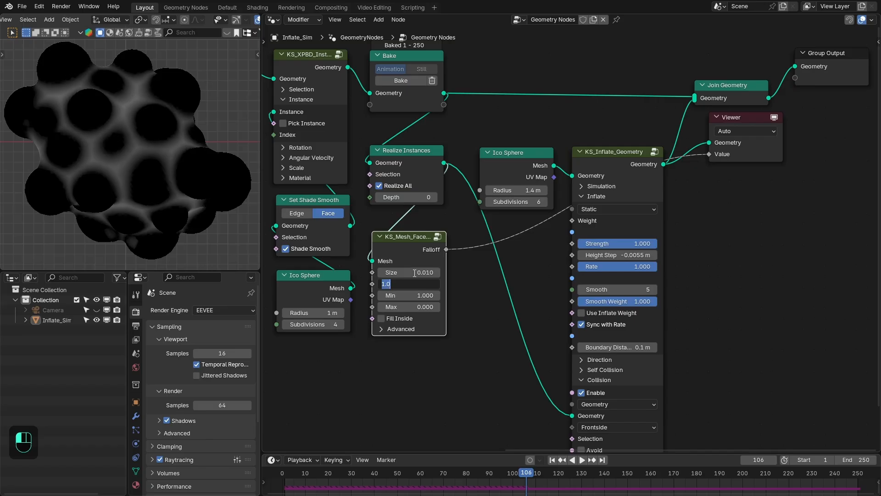
type(".04")
key("Return")
Set the face falloff's smooth iterations to 2 in its advanced settings
left_click(404, 329)
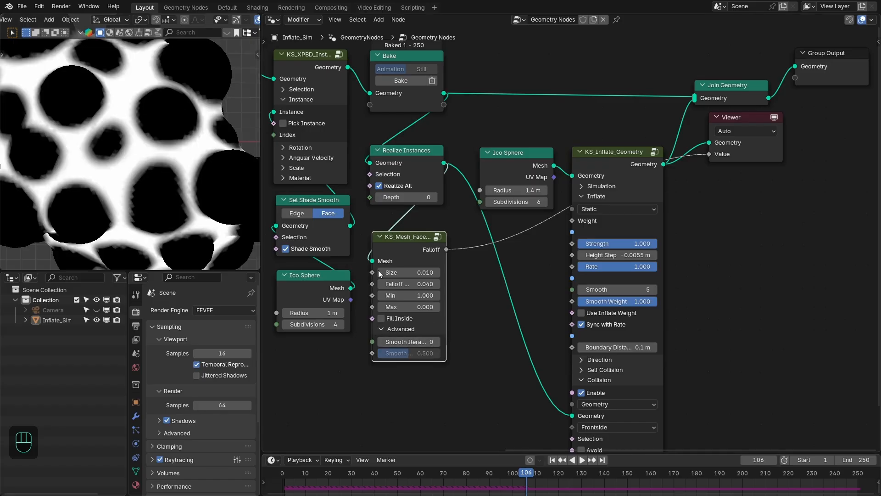
left_click(438, 343)
left_click(438, 343)
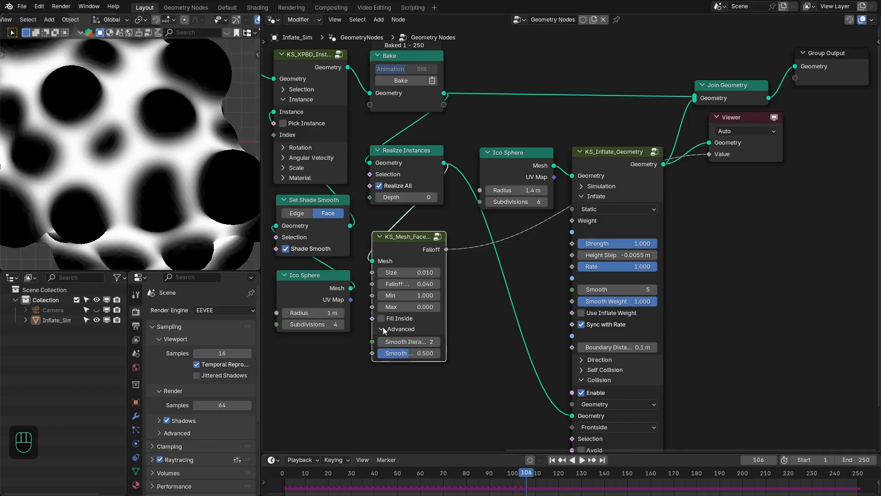
left_click(382, 327)
Scrub the timeline back to about frame 15 to examine how the falloff mask changes around the colliding spheres
scroll(176, 107, "down", 2)
middle_click_drag(177, 107, 166, 143, "shift")
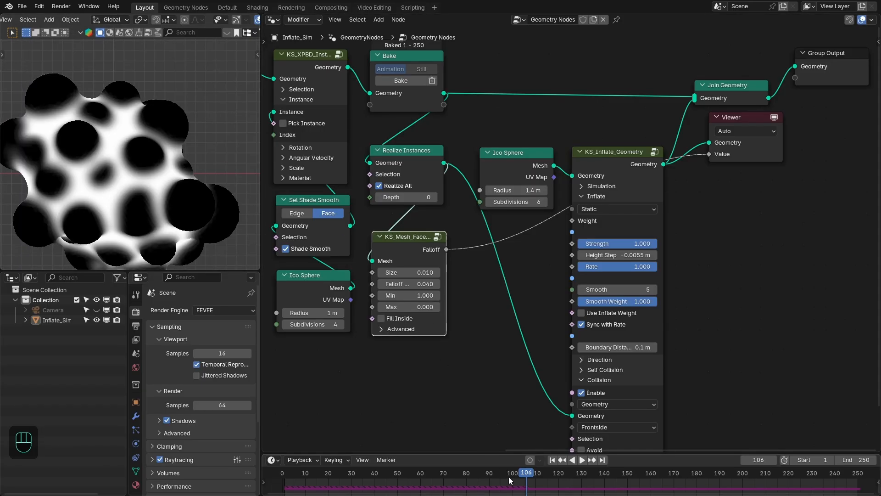
key("space")
left_click_drag(509, 477, 351, 473)
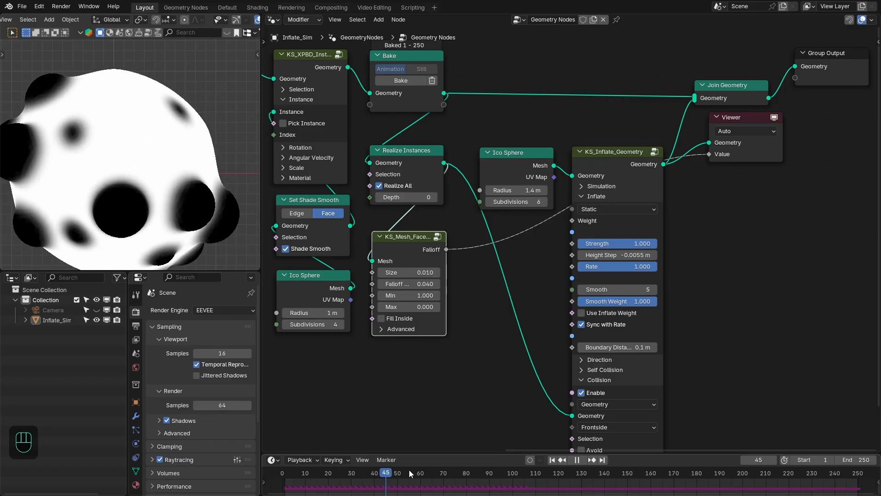
left_click_drag(409, 470, 315, 453)
Connect the Falloff output to the Strength and Rate inputs of KS_Inflate_Geometry and delete the Viewer node
mouse_move(413, 237)
left_mouse_down()
mouse_move(400, 234)
mouse_move(417, 244)
left_mouse_up()
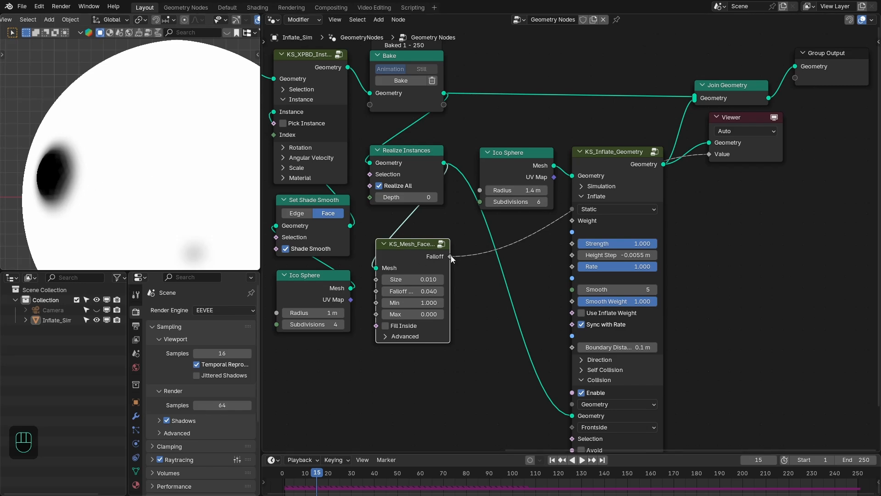
left_click_drag(568, 242, 564, 271)
left_click_drag(413, 284, 411, 276)
middle_click_drag(461, 236, 459, 241)
left_click(753, 151)
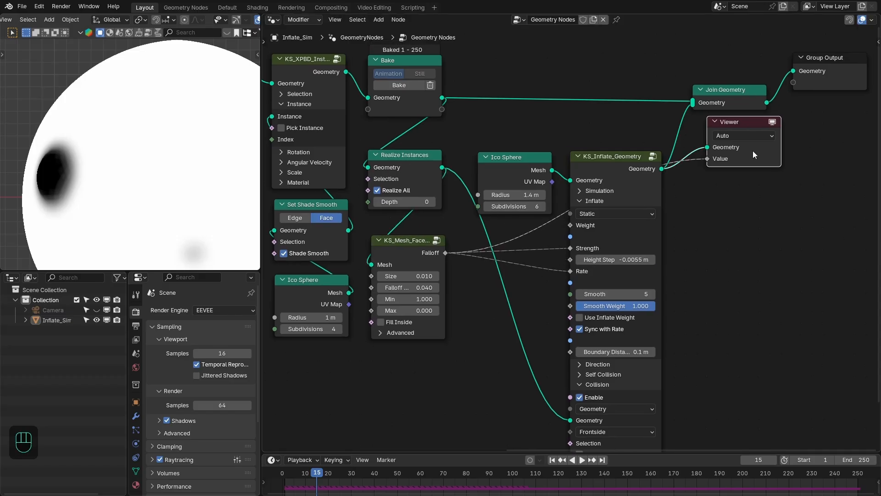
key("x")
Replay the simulation from the first frame to about frame 156 to check the falloff-driven shrinking
key("shift+Right")
key("shift+Left")
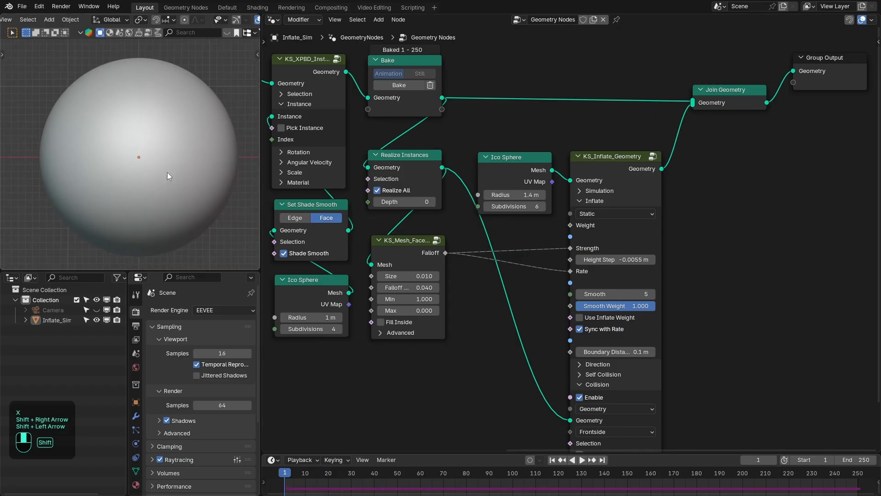
key("space")
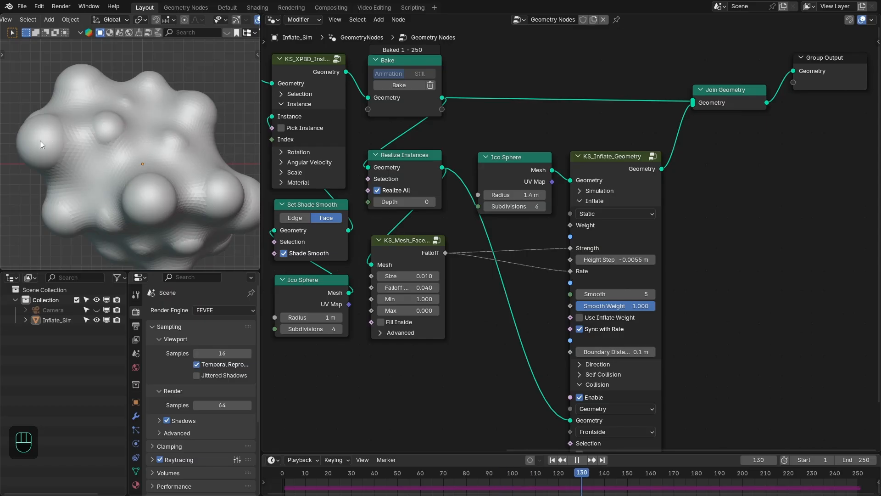
key("space")
Enable Avoid in the collision settings of KS_Inflate_Geometry and restart the simulation from the first frame
scroll(671, 357, "down", 5)
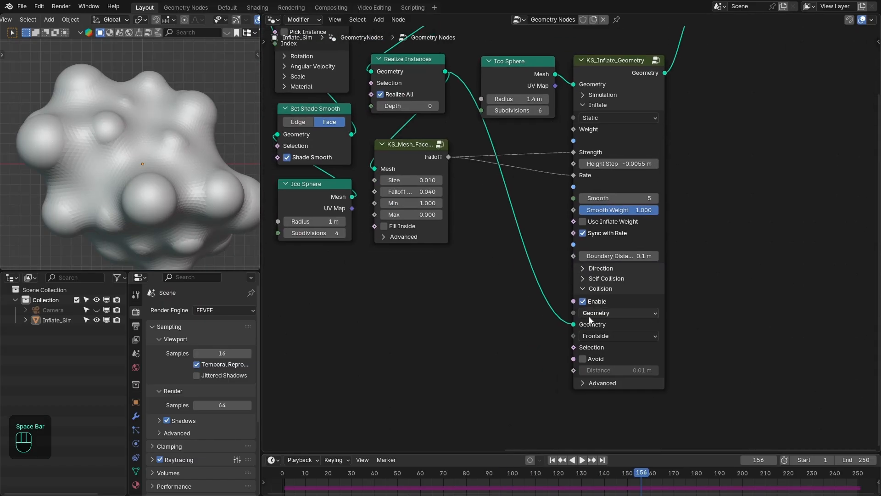
left_click(593, 359)
key("shift+Right")
key("shift+Left")
key("space")
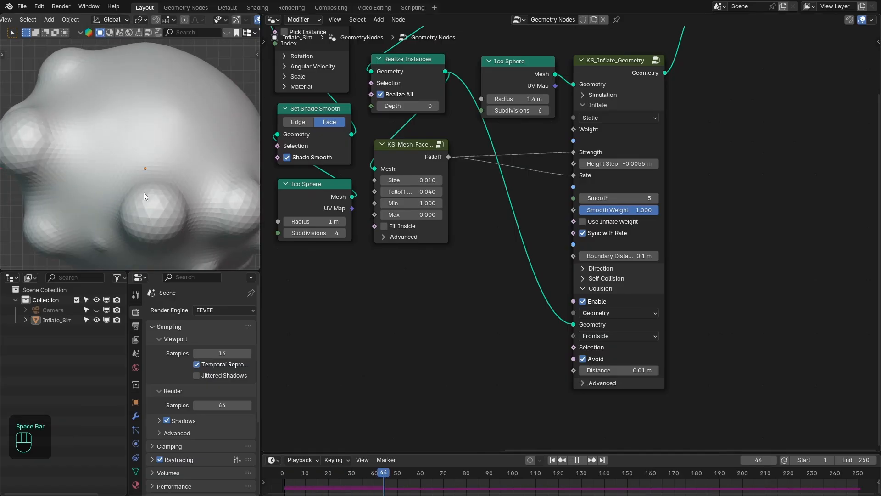
Stop playback around frame 110 and inspect the gap between the skin and the spheres in wireframe display
middle_click_drag(34, 141, 101, 161, "shift")
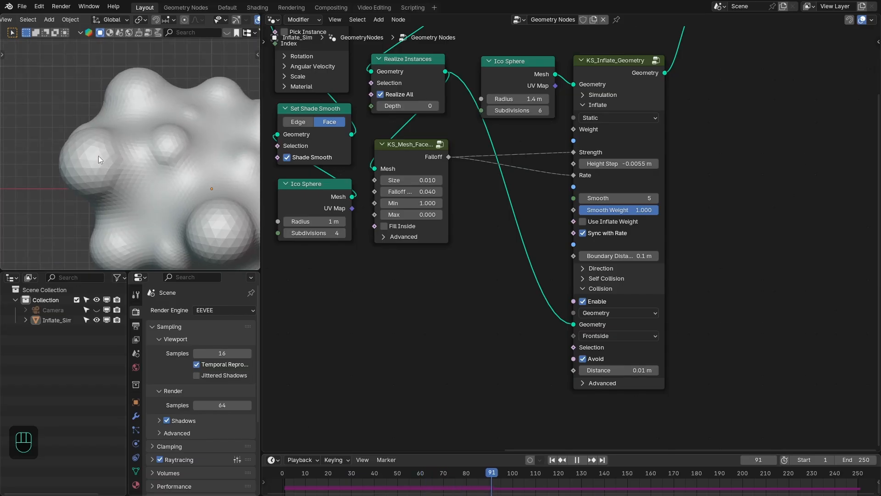
key("space")
key("z")
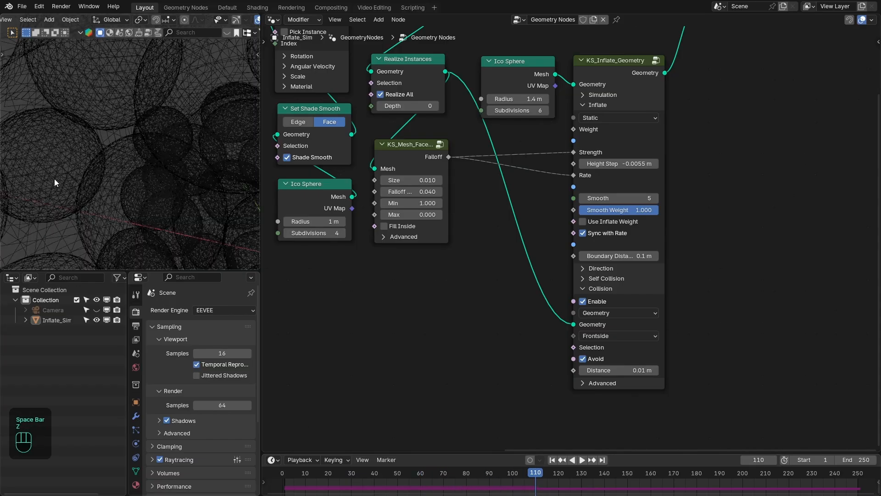
middle_click_drag(54, 178, 53, 156)
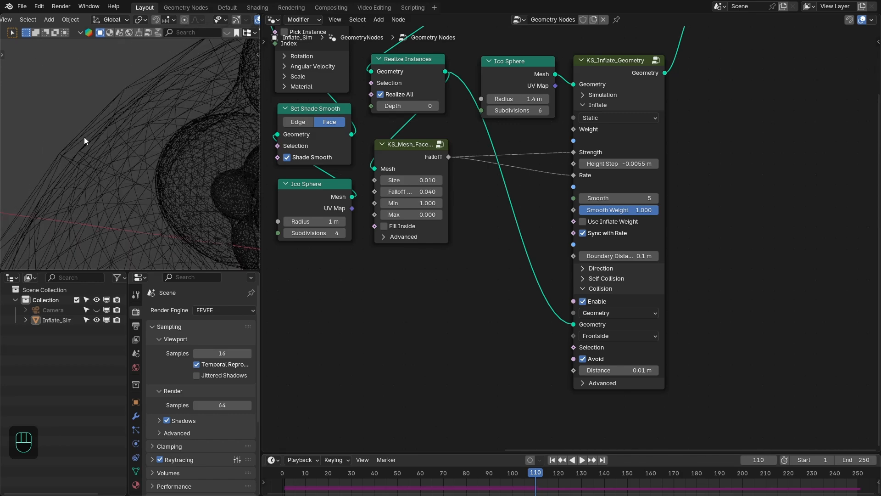
Replay the simulation from the first frame to about frame 112 and inspect how the skin wraps the spheres
scroll(685, 73, "down", 2)
middle_click_drag(685, 73, 577, 240)
mouse_move(547, 169)
right_mouse_down("ctrl+alt")
mouse_move(519, 204)
mouse_move(530, 202)
right_mouse_up("ctrl+alt")
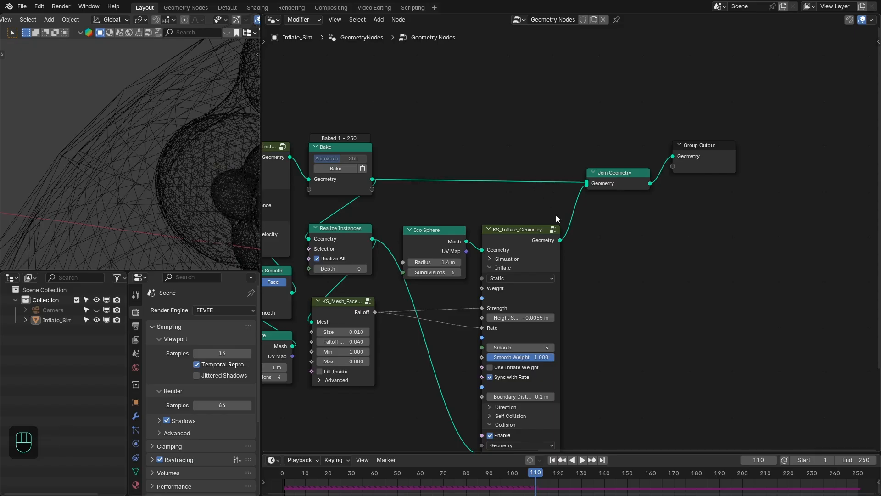
scroll(613, 294, "down", 2)
middle_click_drag(615, 297, 618, 215)
scroll(532, 275, "up", 1)
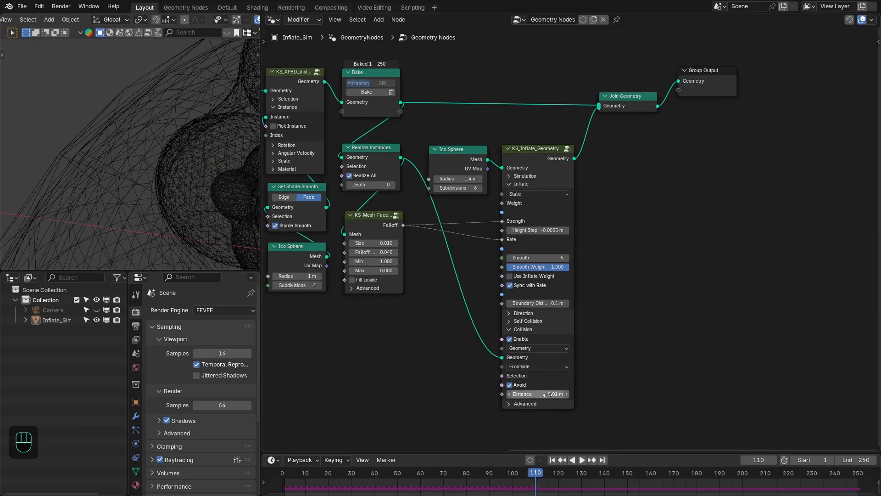
middle_click_drag(608, 297, 634, 301)
key("space")
key("shift+Left")
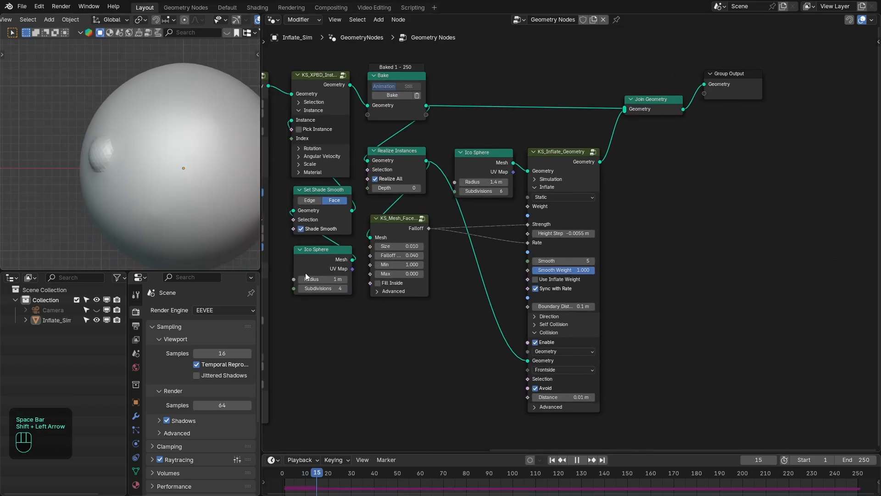
scroll(155, 214, "up", 3)
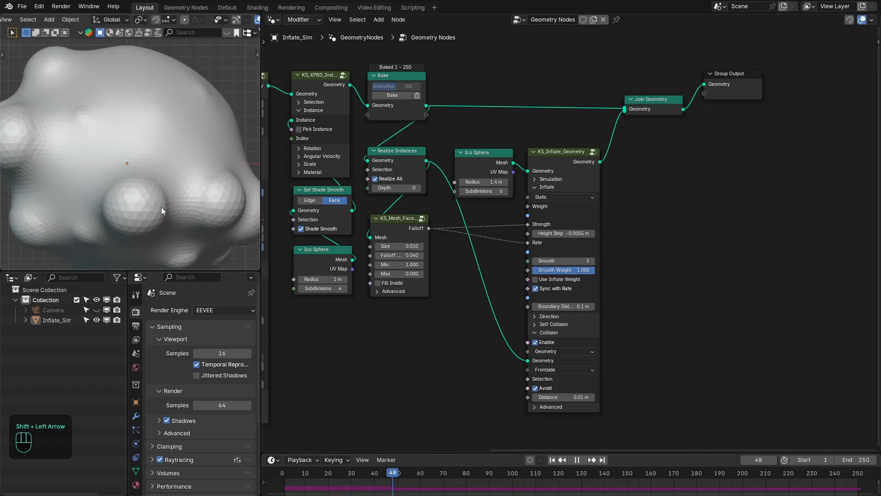
scroll(185, 197, "down", 5)
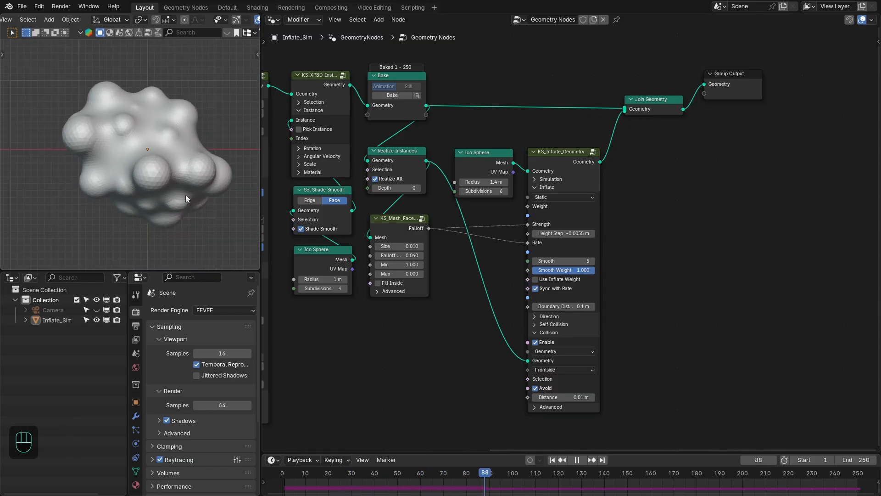
scroll(185, 194, "up", 2)
key("space")
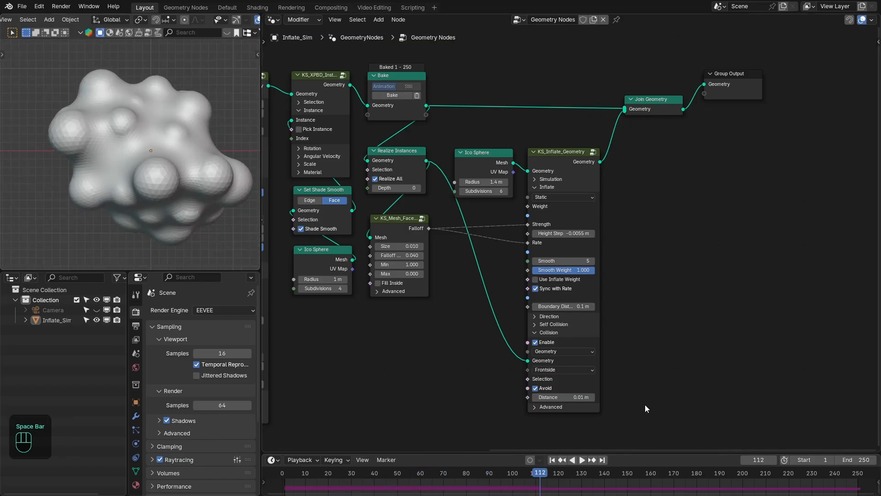
Set the scene's end frame to 160
left_click(860, 462)
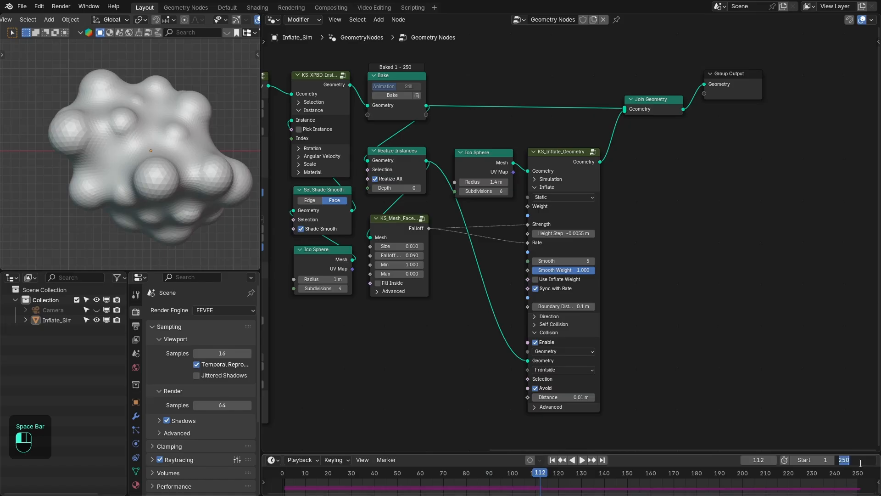
type("160")
key("Return")
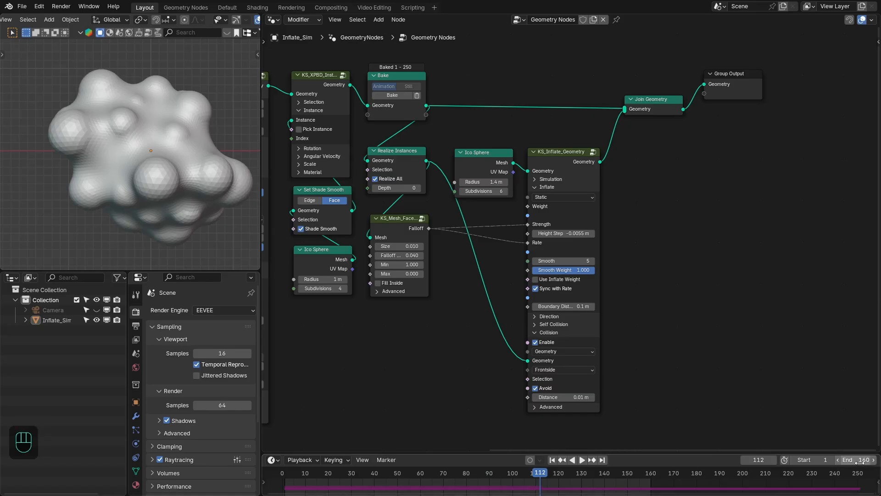
Insert a Set Shade Smooth node between KS_Inflate_Geometry and Join Geometry
key("shift+a")
key("shift+a")
left_click(567, 166)
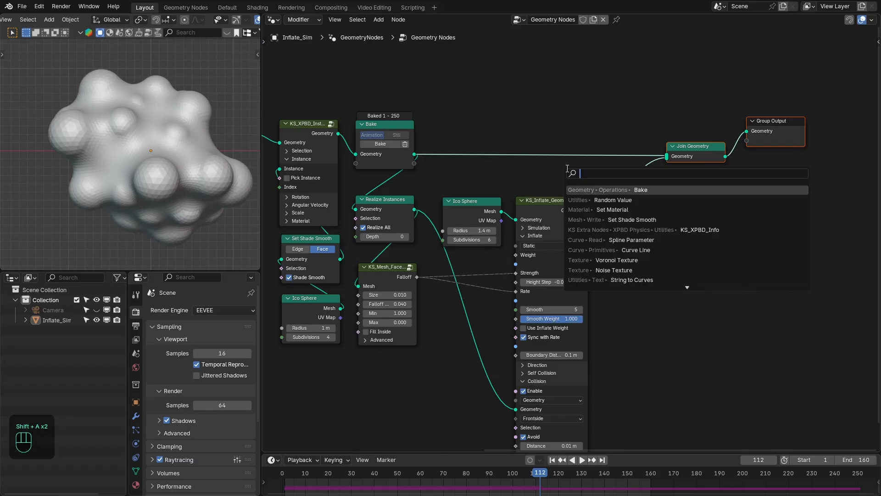
type("set sh")
key("Return")
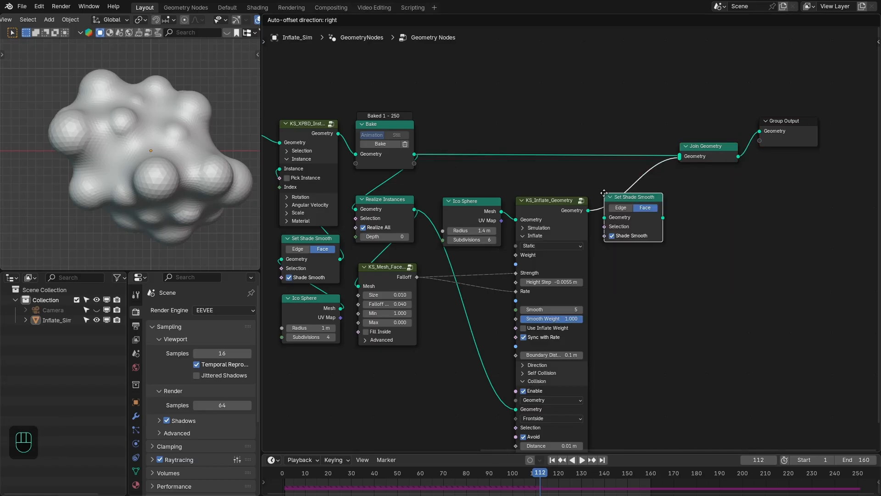
left_click(605, 195)
Return to the first frame and set the 1.4 m Ico Sphere's Subdivisions to 7
key("shift+Left")
key("space")
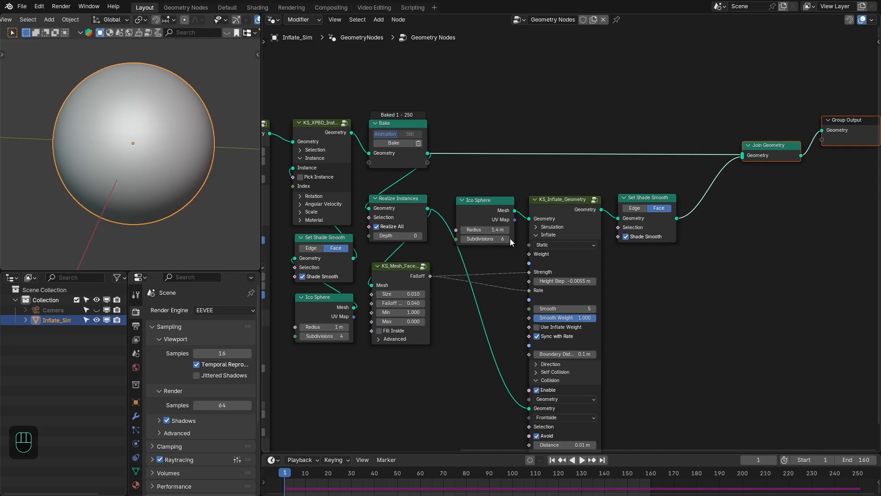
left_click(509, 238)
Duplicate the Bake node, set the copy to Animation and insert it between Set Shade Smooth and Join Geometry
left_click(401, 159, "shift")
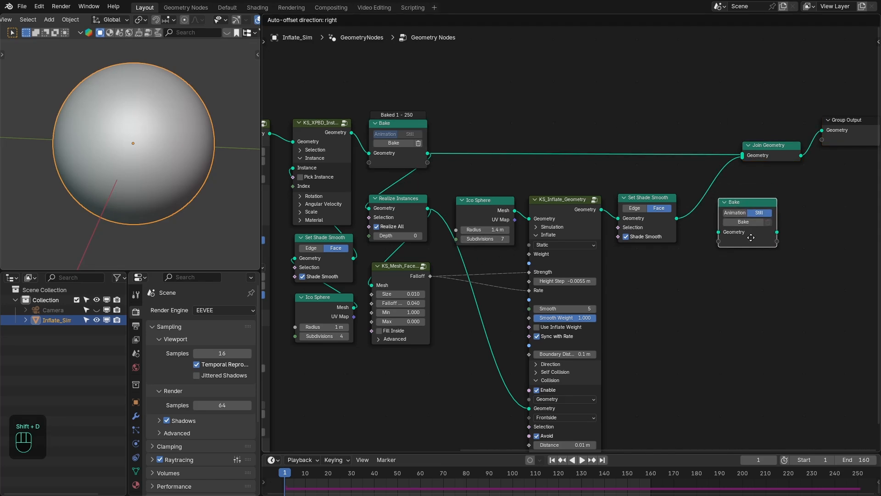
left_click(752, 238)
left_click(737, 212)
left_click_drag(737, 201, 709, 200)
middle_click_drag(594, 217, 539, 215)
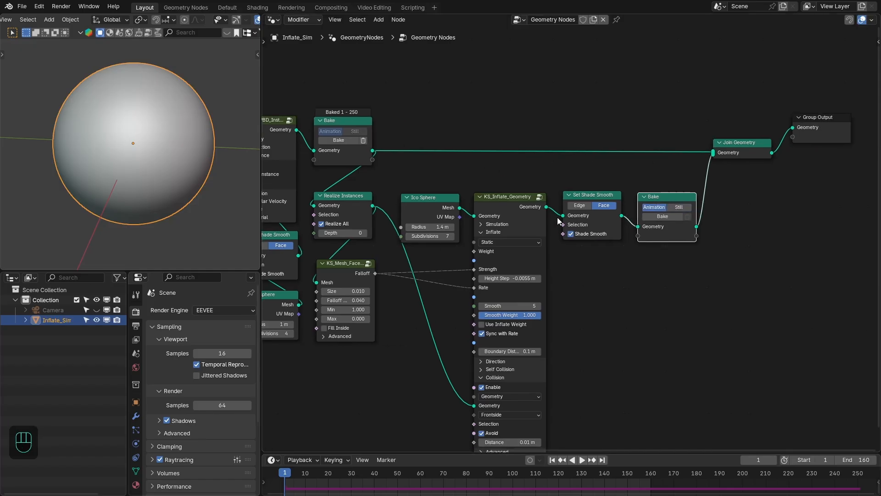
Preview the simulation to about frame 76, bake it with the new Bake node and check the baked result at frame 115
key("space")
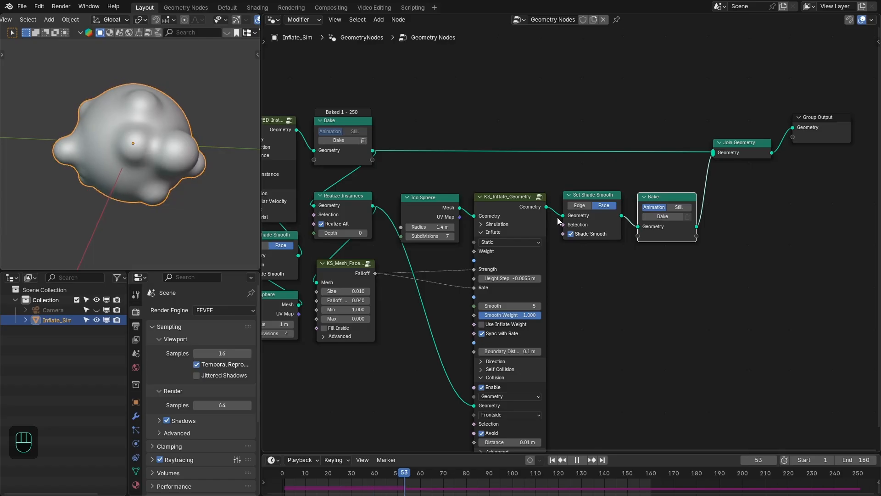
key("space")
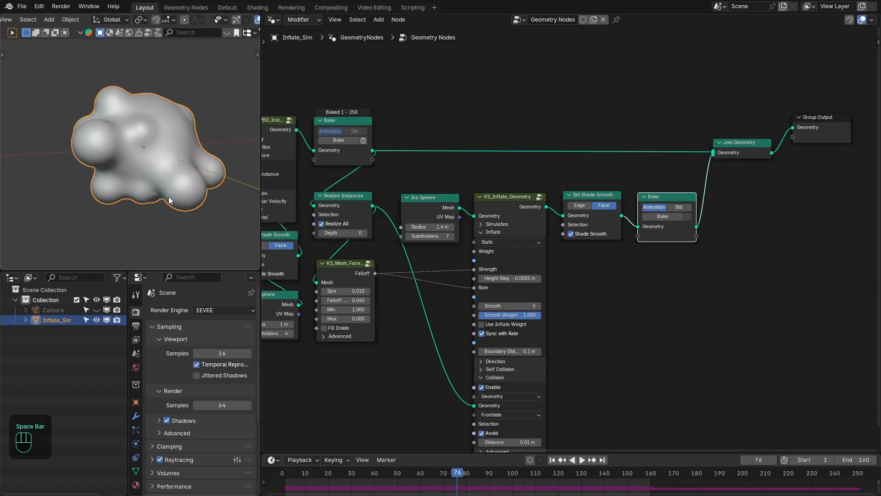
left_click(668, 217)
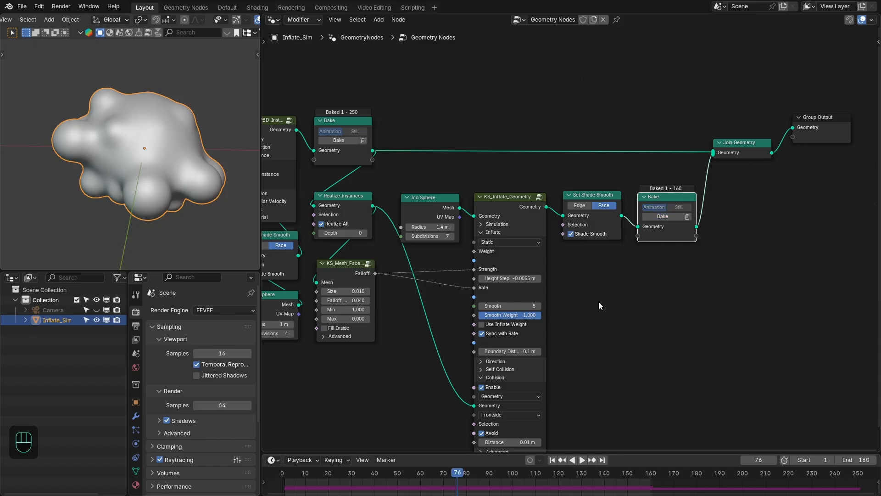
key("space")
mouse_move(546, 472)
left_mouse_down()
mouse_move(328, 473)
mouse_move(600, 476)
mouse_move(546, 475)
left_mouse_up()
Move the Join Geometry and Group Output nodes farther from the Bake node to make room in the chain
middle_click_drag(793, 181, 629, 228)
left_click_drag(567, 155, 679, 198)
left_click_drag(597, 197, 674, 197)
scroll(660, 159, "up", 2)
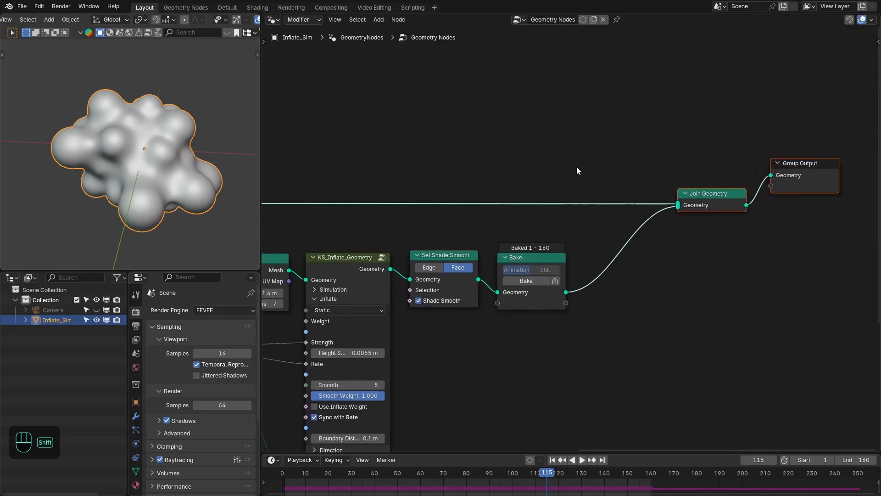
Add a Set Material node to the spheres' link and a duplicate after the new Bake node, both feeding Join Geometry
key("shift+a")
type("set mat")
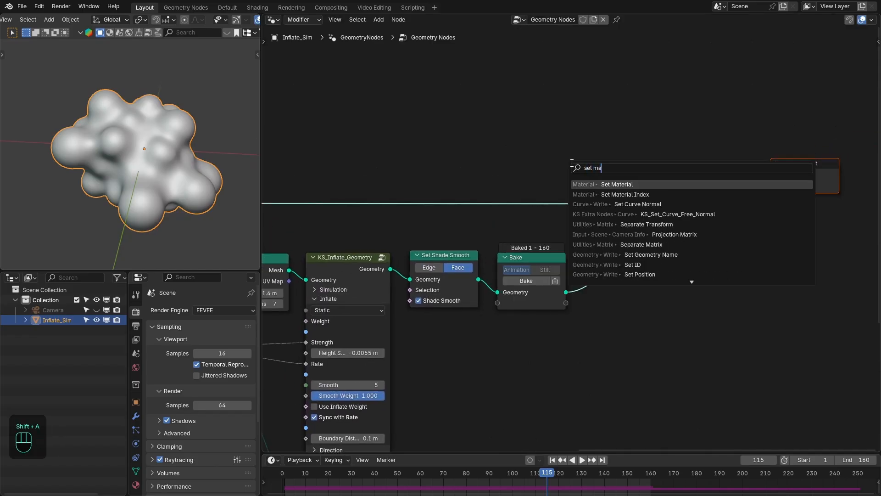
key("Return")
left_click(585, 186)
key("shift+d")
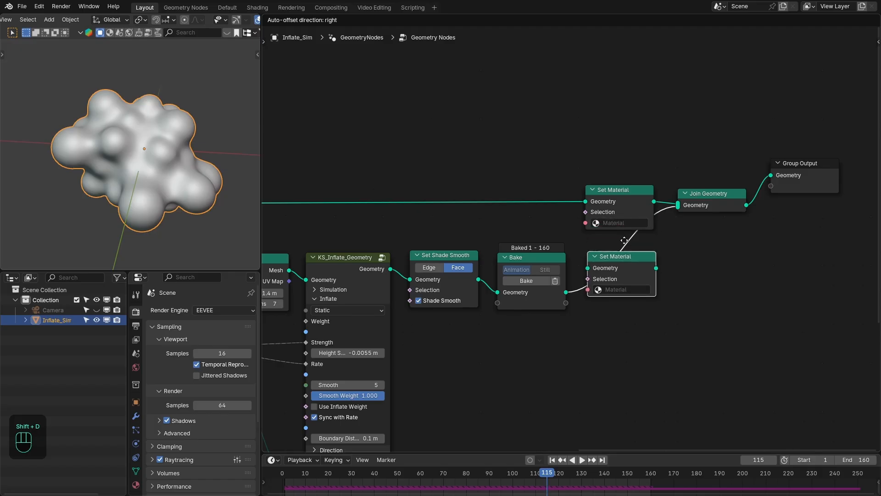
left_click(624, 244)
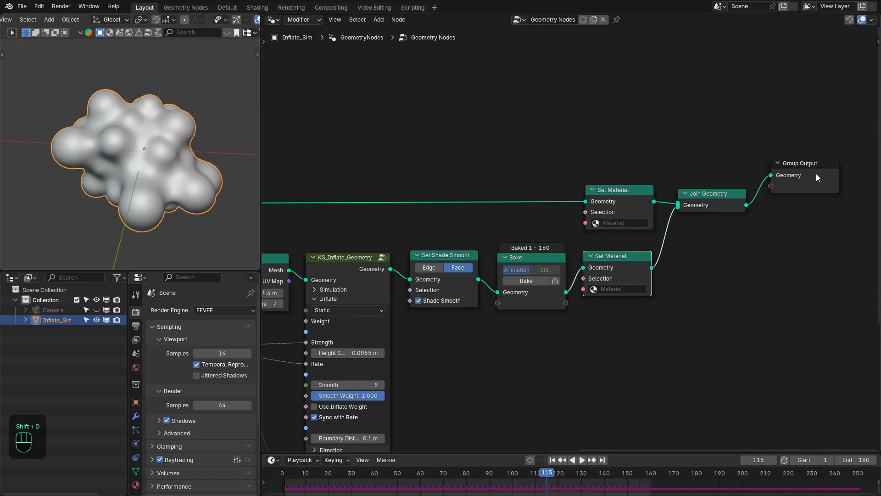
In the Shading workspace, create two materials on Inflate_Sim in separate slots, named Spheres and Layer
left_click(257, 7)
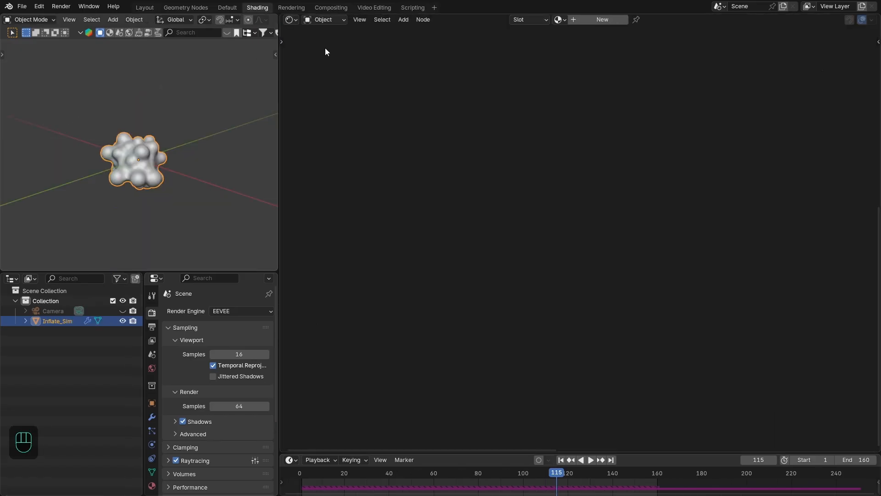
left_click(587, 19)
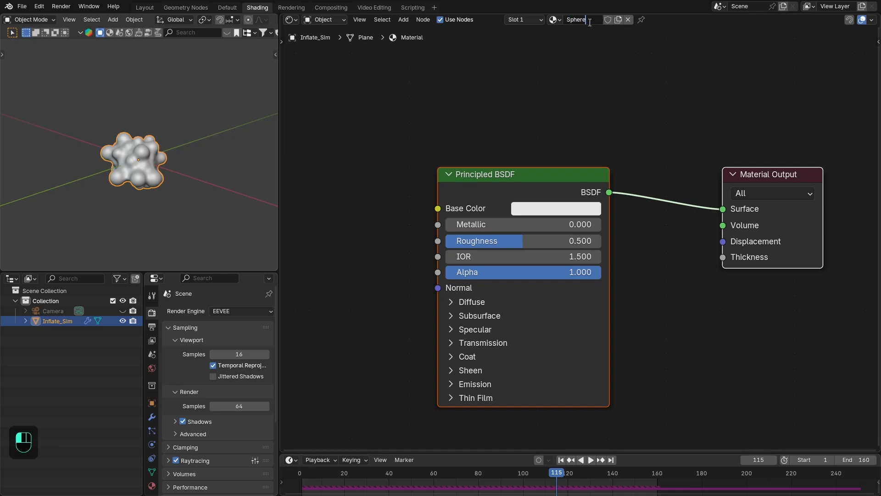
left_click(528, 19)
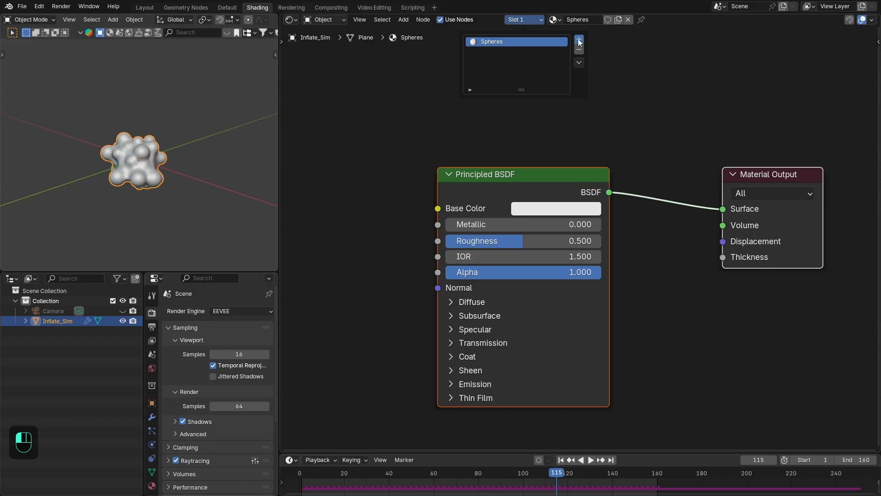
left_click(579, 41)
double_click(593, 20)
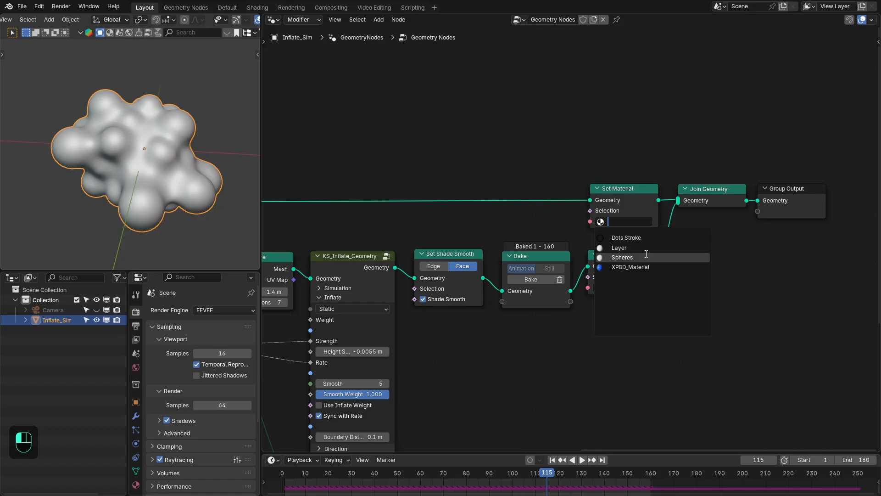
Assign Spheres to the Set Material node on the instances' branch and Layer to the one on the inflated skin's branch
left_click(643, 257)
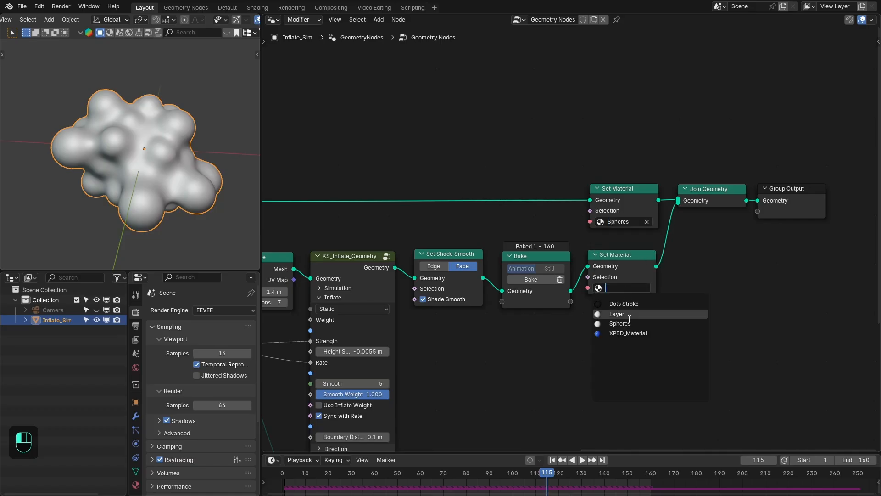
left_click(629, 316)
Set the Layer material's Principled BSDF to a pure white Base Color and a Roughness of 0.05
left_click(257, 8)
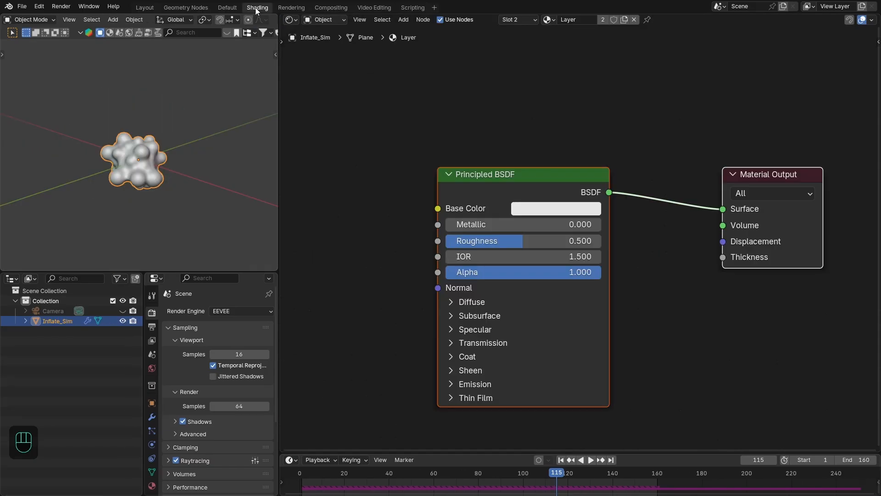
scroll(550, 177, "up", 1)
middle_click_drag(543, 182, 599, 162)
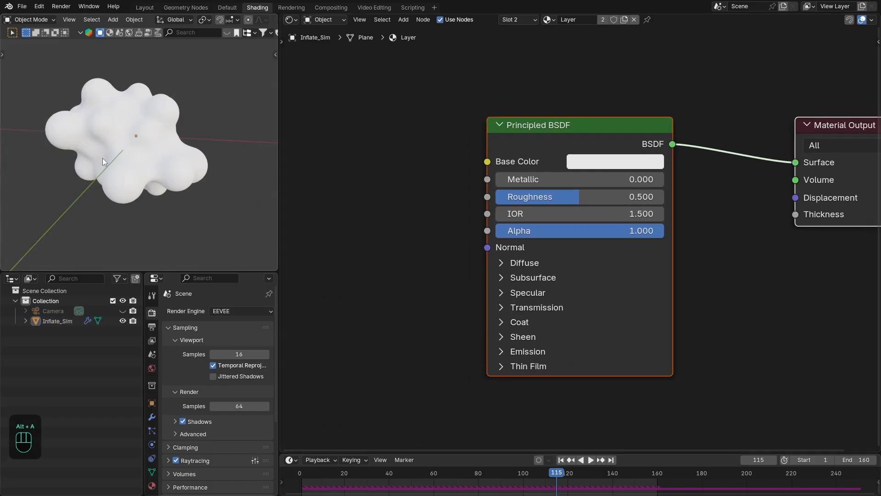
middle_click_drag(103, 158, 184, 145)
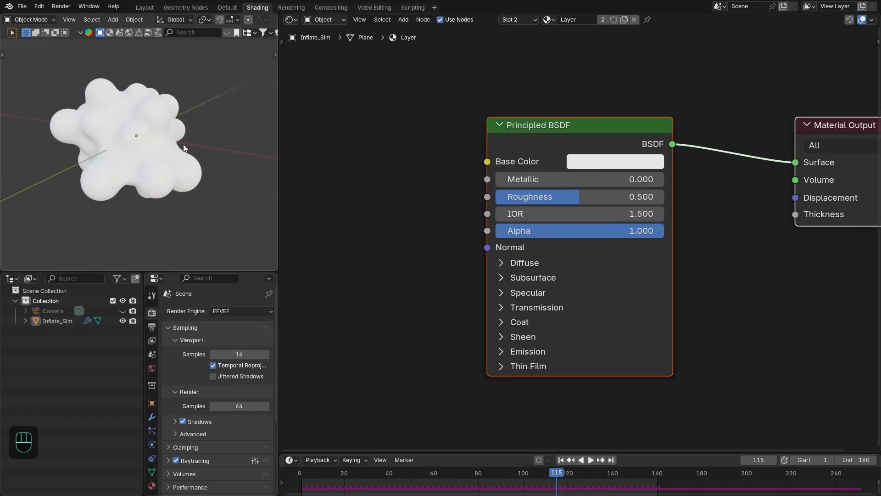
left_click(594, 165)
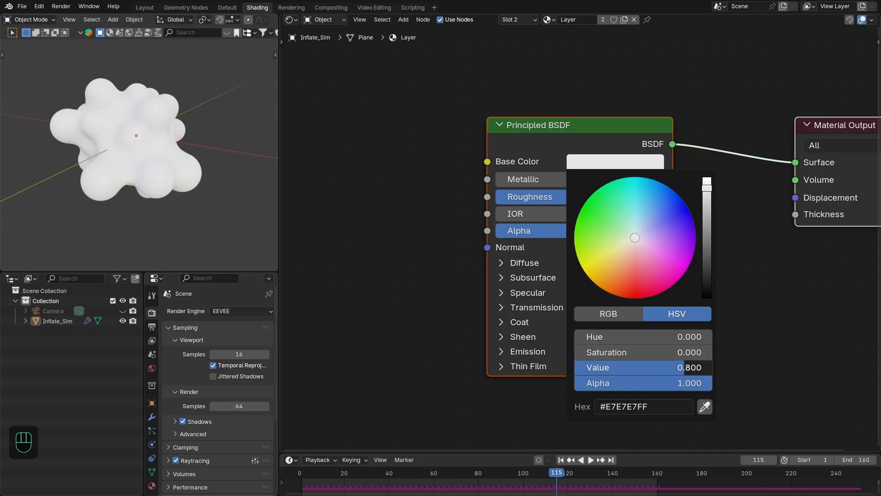
left_click_drag(684, 368, 711, 367)
double_click(588, 197)
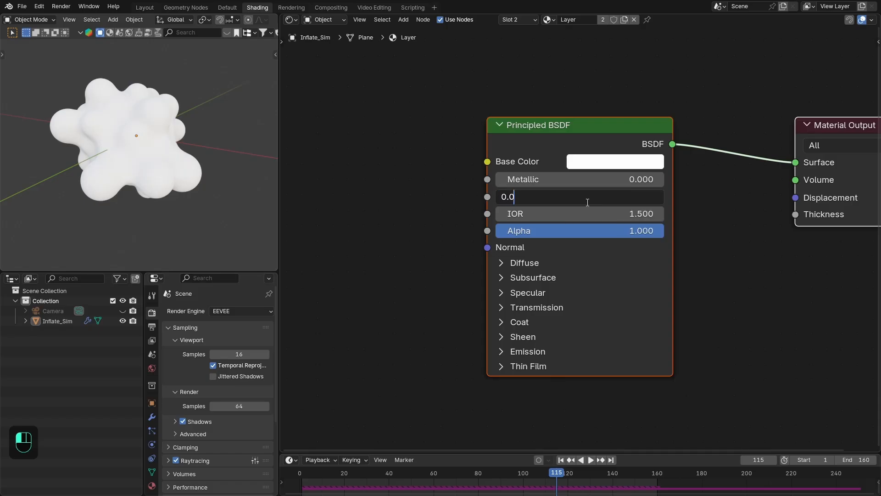
type("0.05")
key("Return")
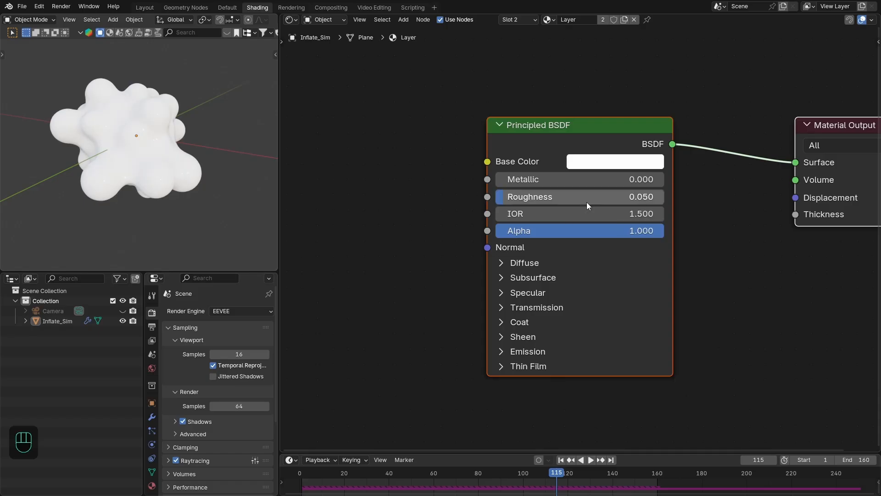
Set the Layer material's Transmission Weight to 1 and view the glassy skin up close
scroll(548, 275, "down", 1)
left_click(544, 294)
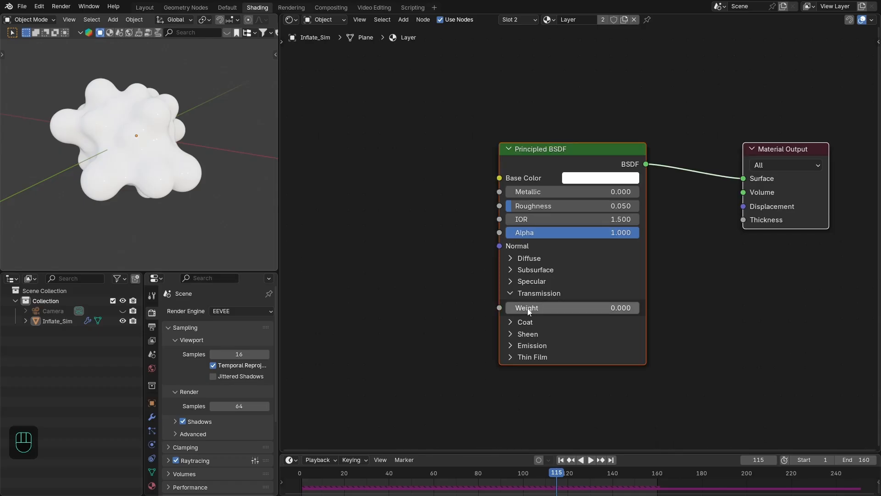
left_click(528, 308)
type("1")
key("Return")
middle_click_drag(175, 175, 195, 178)
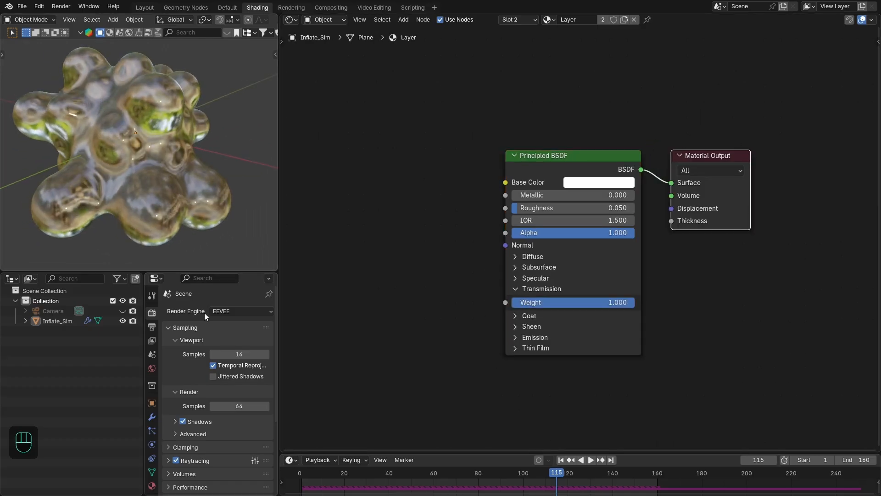
Set the render engine to Cycles on GPU Compute, enable viewport Denoise, and inspect the model in Rendered shading
left_click(235, 309)
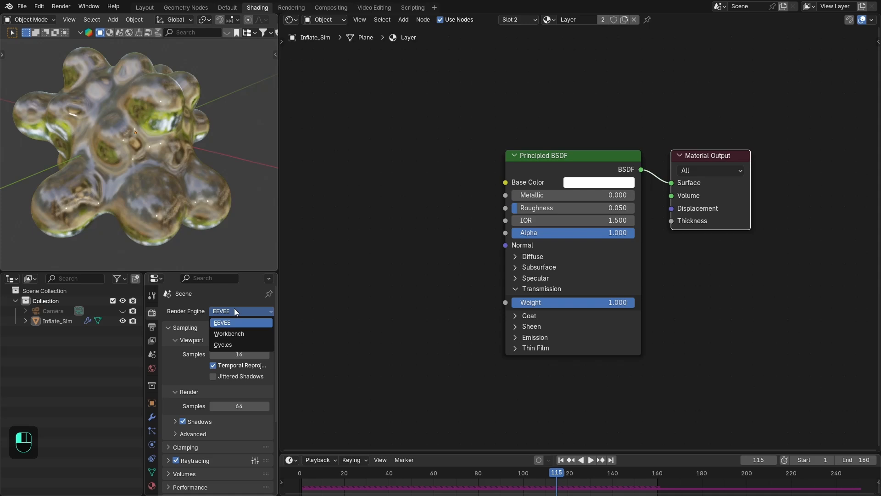
left_click(226, 346)
scroll(202, 246, "down", 1)
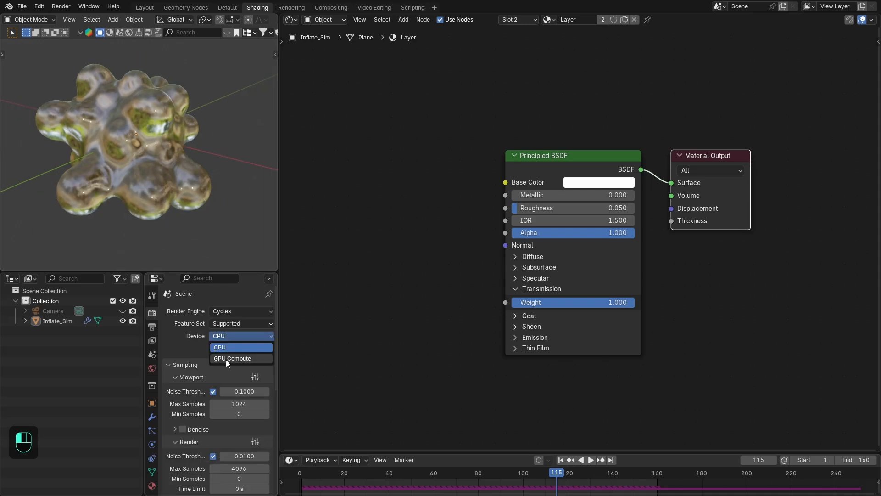
left_click(226, 358)
left_click(183, 429)
key("z")
left_click(189, 144)
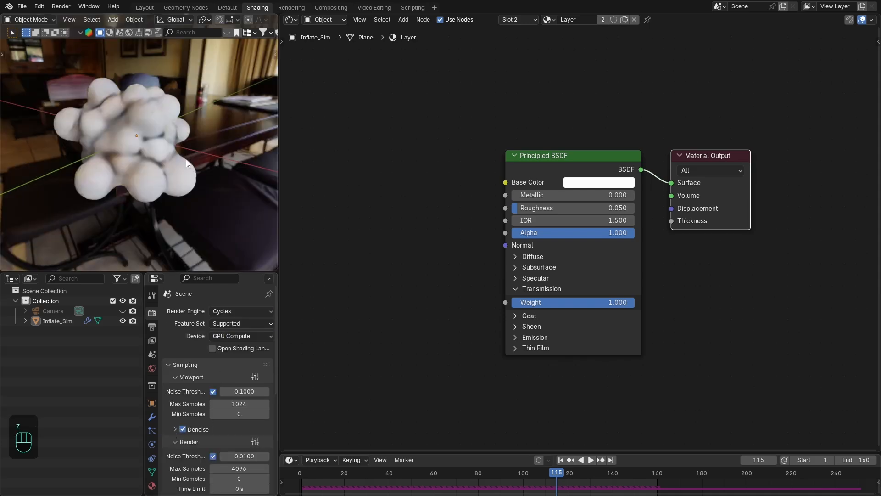
scroll(151, 161, "up", 5)
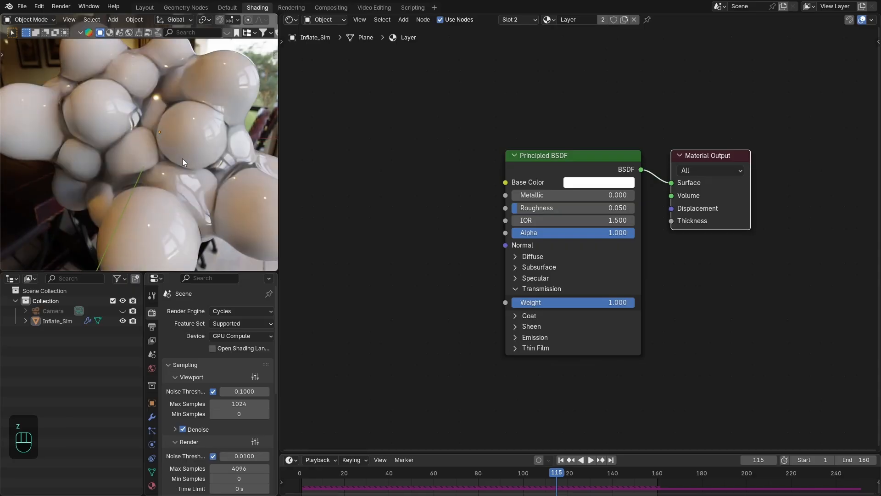
middle_click_drag(82, 143, 185, 157)
scroll(173, 150, "down", 3)
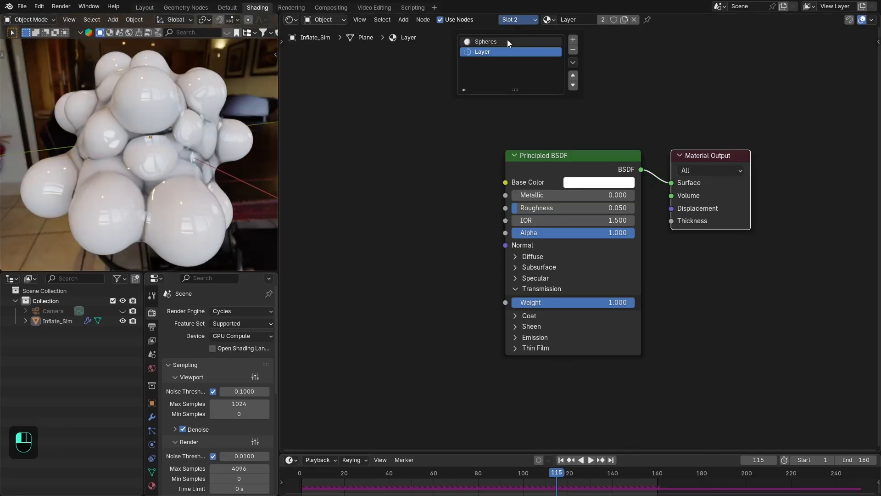
Set the Spheres material's Principled BSDF to a Transmission Weight of 1 and a Roughness of 0.05
left_click(508, 41)
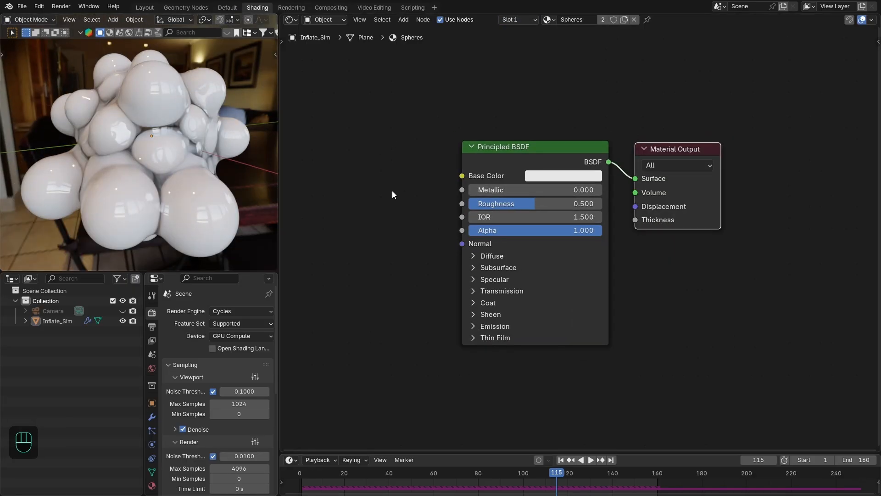
left_click(501, 291)
left_click_drag(502, 303, 604, 308)
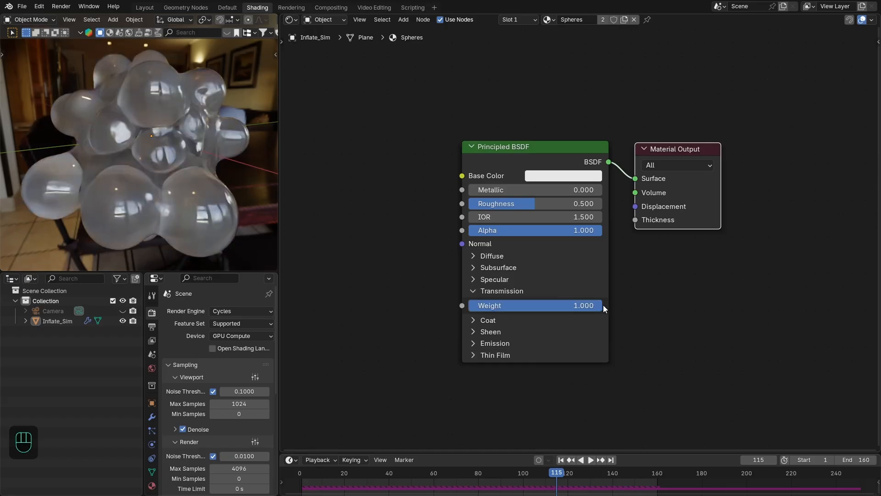
left_click(529, 205)
type("0.0")
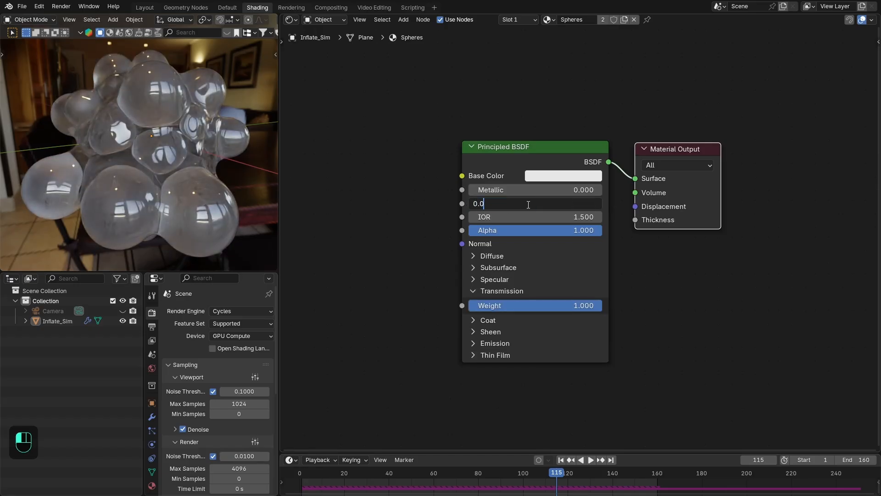
type("5")
key("Return")
mouse_move(133, 172)
middle_mouse_down()
mouse_move(186, 177)
mouse_move(159, 168)
mouse_move(138, 183)
middle_mouse_up()
Add the KS_XPBD_Info node from the XPBD Physics utilities to the Spheres material and expand its General outputs
key("shift+a")
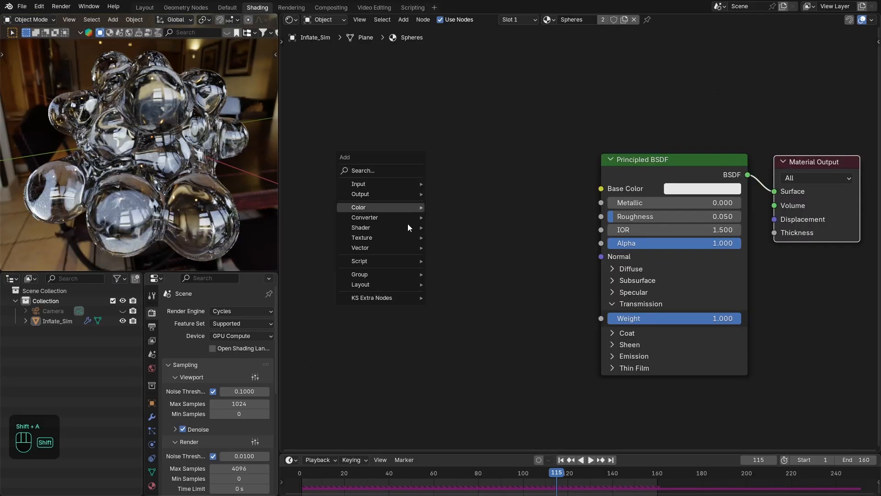
mouse_move(401, 300)
mouse_move(464, 328)
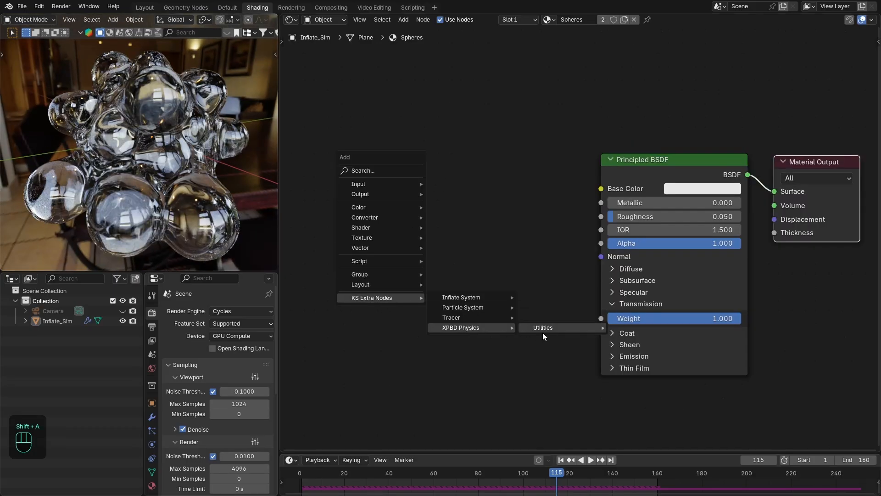
mouse_move(546, 328)
left_click(664, 338)
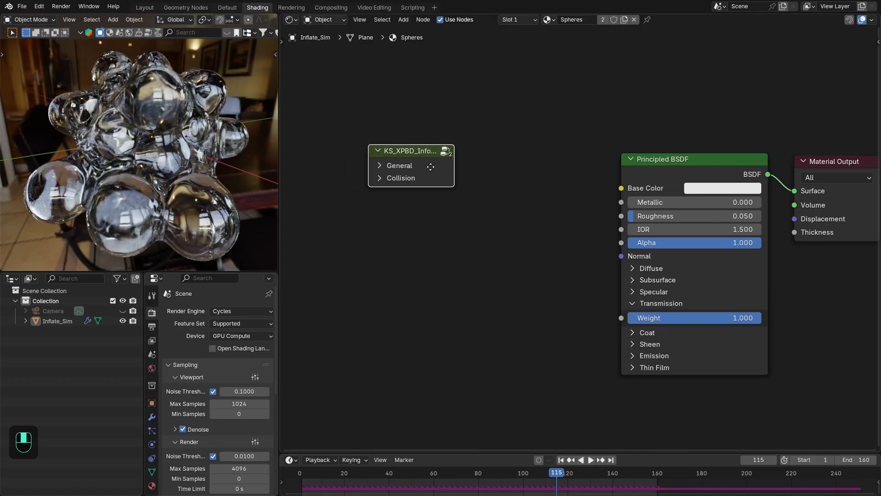
left_click(359, 156)
left_click(359, 156)
Drive a new Color Ramp from the info node's Random output and connect its Color to the Principled BSDF's Base Color
left_click_drag(407, 347, 475, 224)
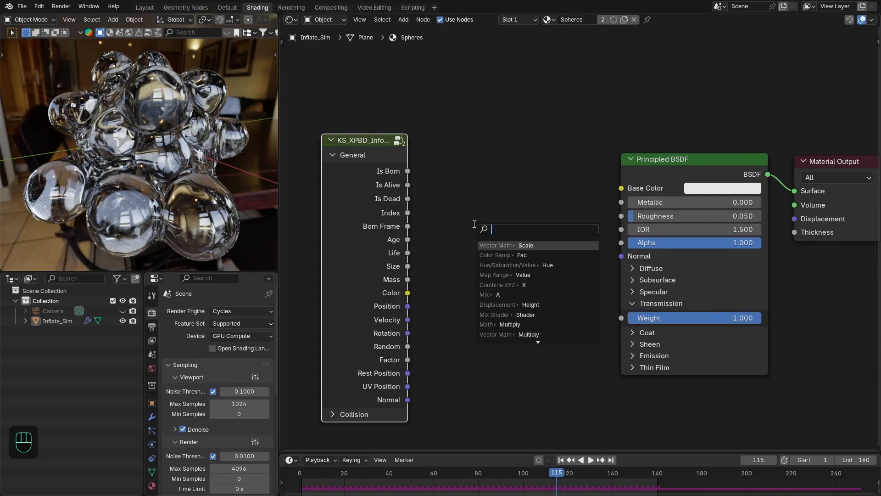
type("ramp")
key("Return")
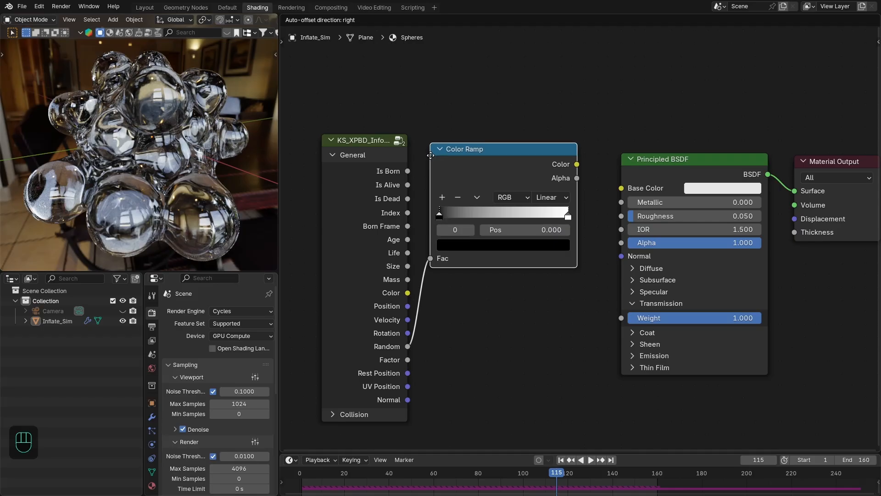
left_click(431, 150)
middle_click_drag(355, 155, 325, 162)
left_click_drag(348, 134, 408, 158)
left_click_drag(446, 152, 406, 166)
middle_click_drag(436, 172, 461, 169)
left_click_drag(601, 191, 615, 192)
left_click_drag(655, 131, 872, 224)
left_click_drag(841, 215, 791, 210)
Color the ramp's first stop pale orange and its last stop pale cyan, hex #C4F8FFFF
left_click(416, 256)
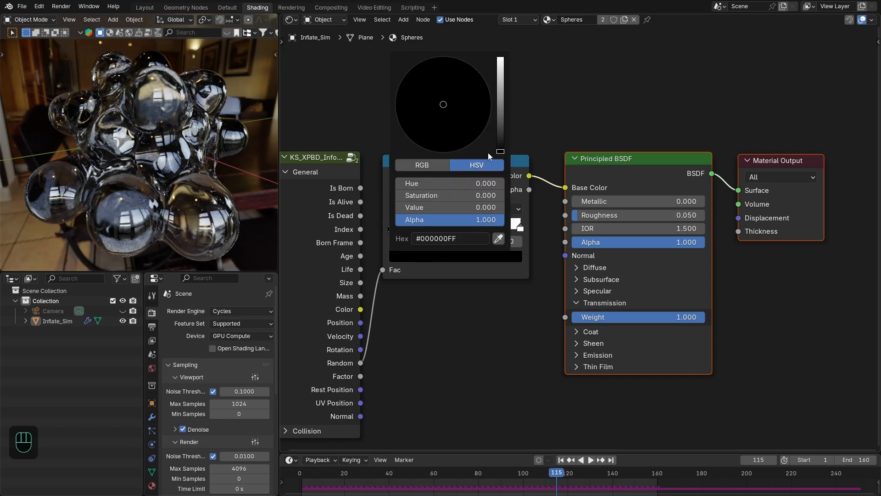
left_click_drag(500, 125, 500, 58)
left_click(433, 121)
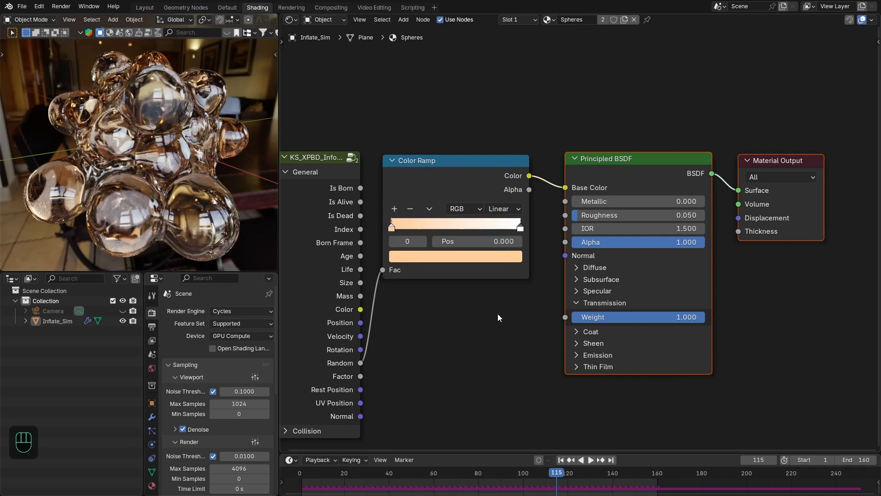
left_click(517, 228)
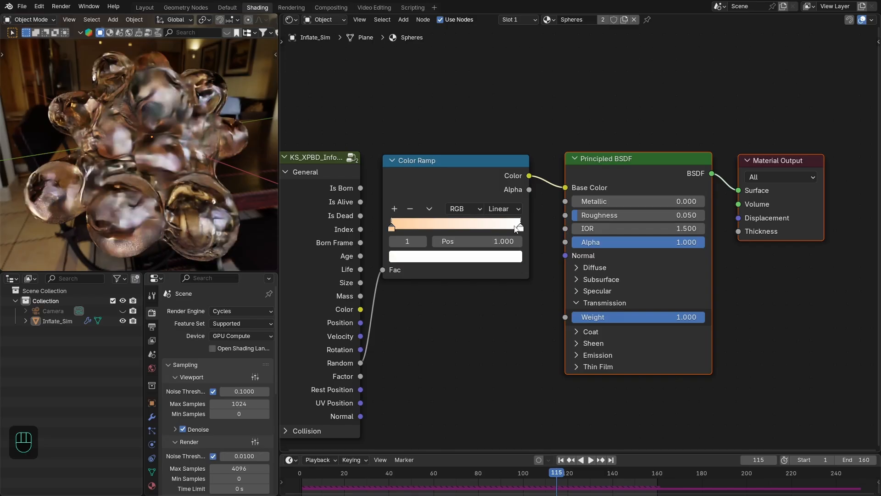
left_click(473, 257)
left_click_drag(446, 113, 445, 94)
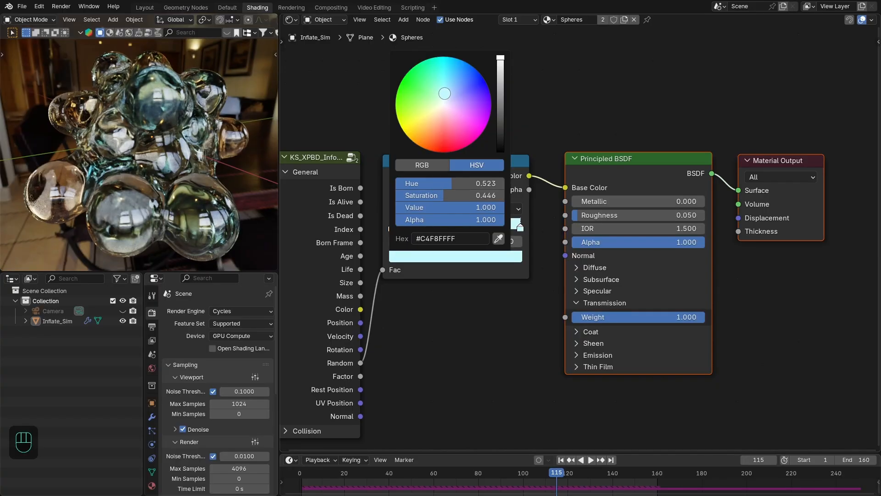
Move both ramp stops slightly inward, placing the cyan stop at position 0.876
middle_click_drag(177, 143, 225, 150)
scroll(435, 266, "up", 2)
left_click_drag(373, 224, 382, 224)
left_click_drag(510, 225, 492, 225)
mouse_move(194, 161)
middle_mouse_down()
mouse_move(115, 166)
mouse_move(195, 184)
mouse_move(206, 165)
middle_mouse_up()
scroll(205, 165, "down", 1)
Duplicate the Principled BSDF with its input link and connect the copy to the Material Output's Surface
middle_click_drag(621, 312, 570, 238)
scroll(571, 239, "down", 3)
left_click(561, 105)
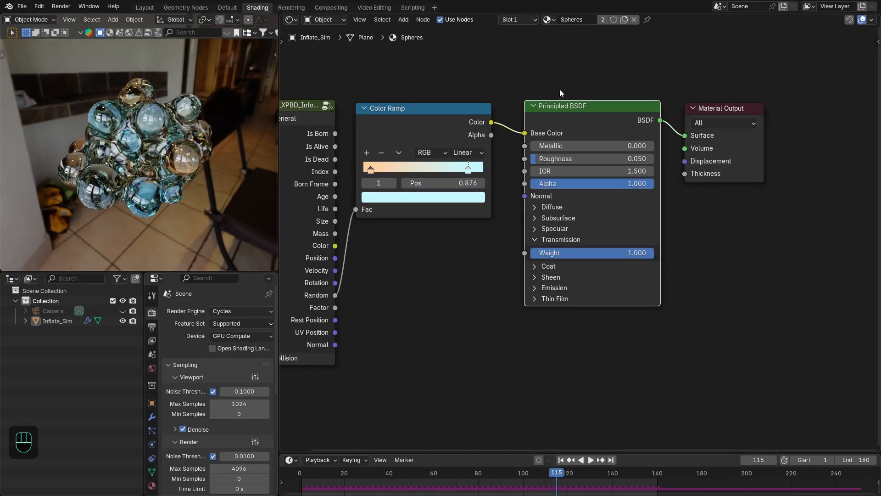
key("shift+ctrl+d")
left_click_drag(648, 325, 699, 165)
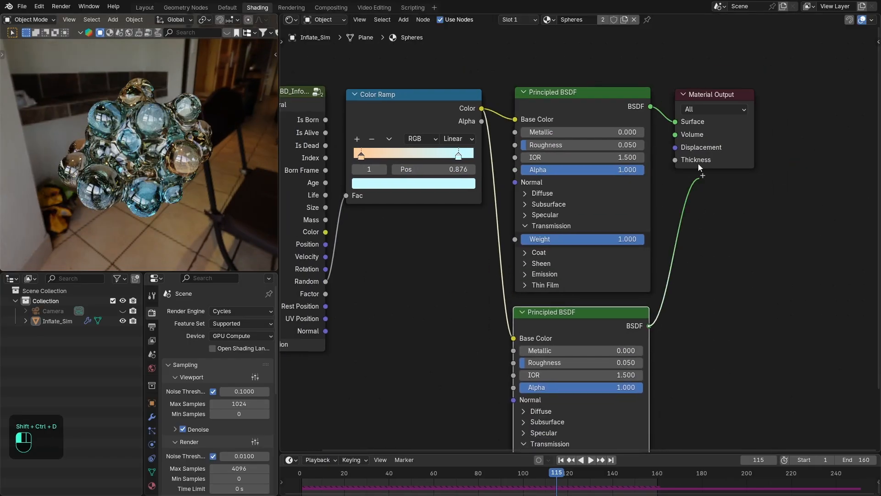
left_click_drag(676, 124, 677, 123)
left_click_drag(706, 134, 720, 255)
Set the duplicated Principled BSDF's Transmission Weight to 0, Metallic to about 0.382 and Roughness to about 0.183
middle_click_drag(697, 299, 693, 200)
scroll(679, 207, "up", 1)
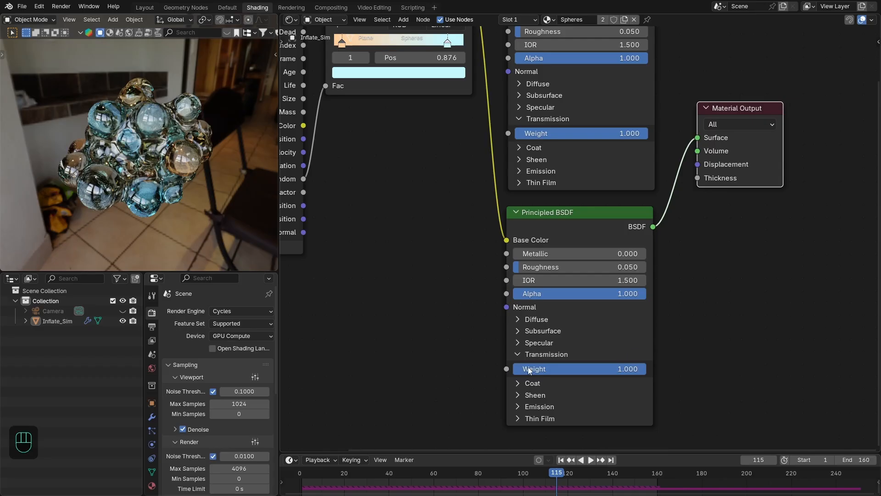
left_click_drag(551, 368, 550, 360)
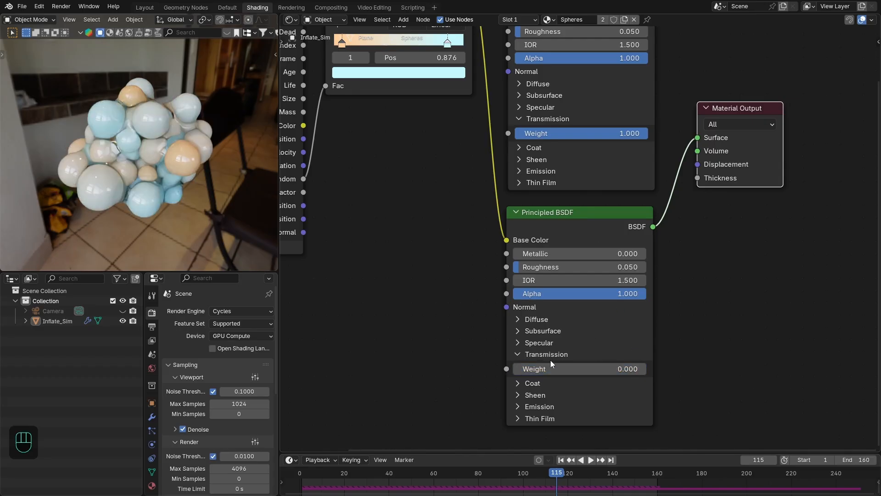
left_click(544, 354)
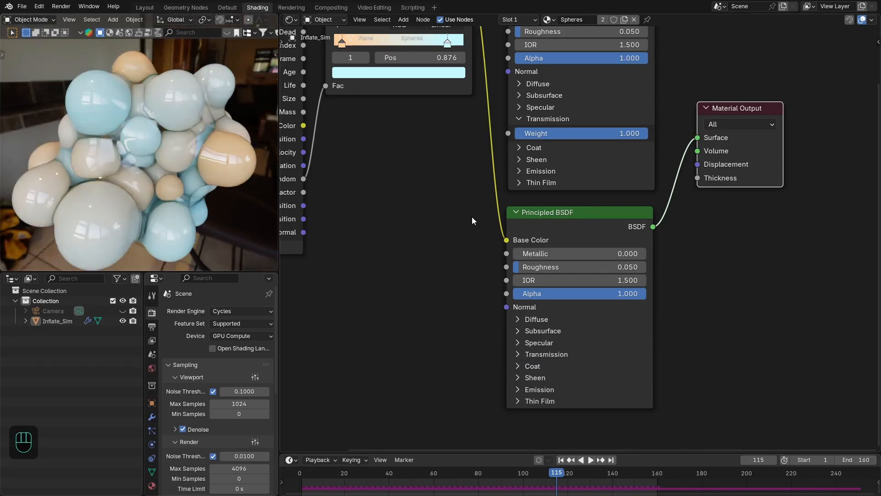
left_click_drag(533, 253, 539, 253)
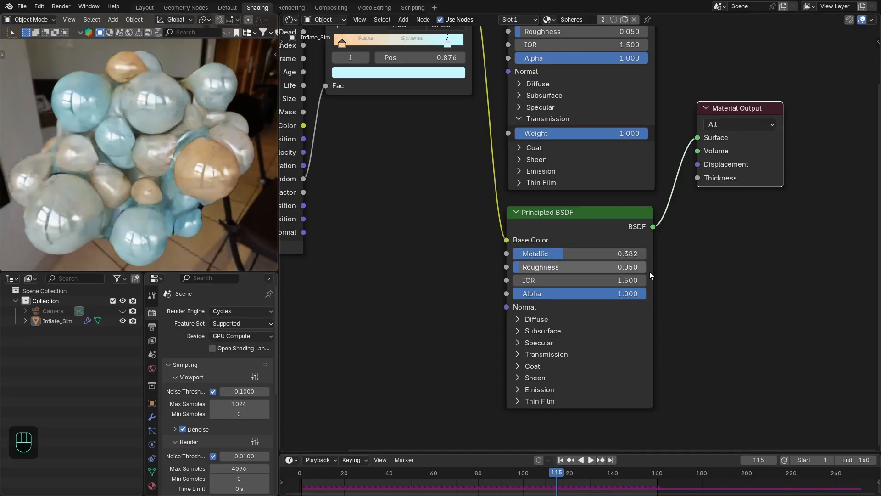
left_click_drag(524, 267, 551, 267)
scroll(536, 264, "down", 1)
Duplicate the Color Ramp with its Random link and place the copy in front of the duplicated Principled BSDF's Base Color
middle_click_drag(535, 263, 553, 293)
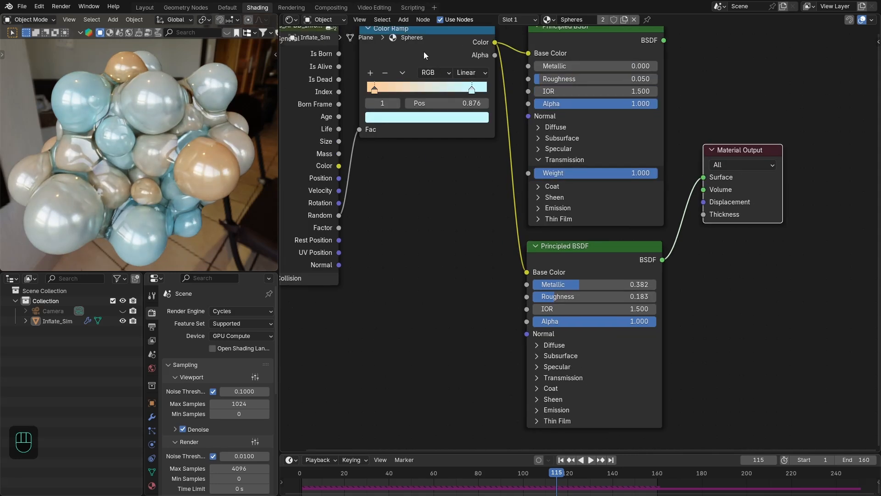
left_click(423, 52)
key("ctrl+shift+d")
left_click(427, 267)
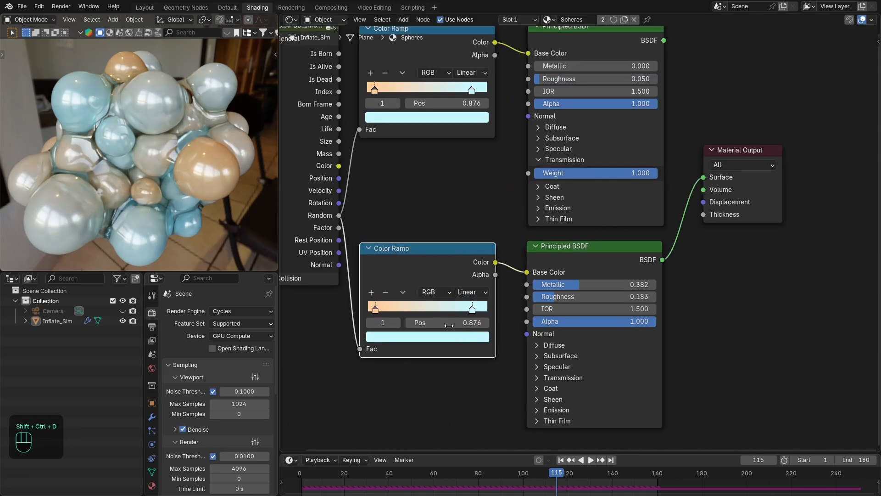
Recolor the copied ramp's stops with a saturated orange-yellow, hex #FFC155FF, and a stronger blue
left_click(376, 310)
left_click(416, 337)
left_click_drag(417, 224, 397, 220)
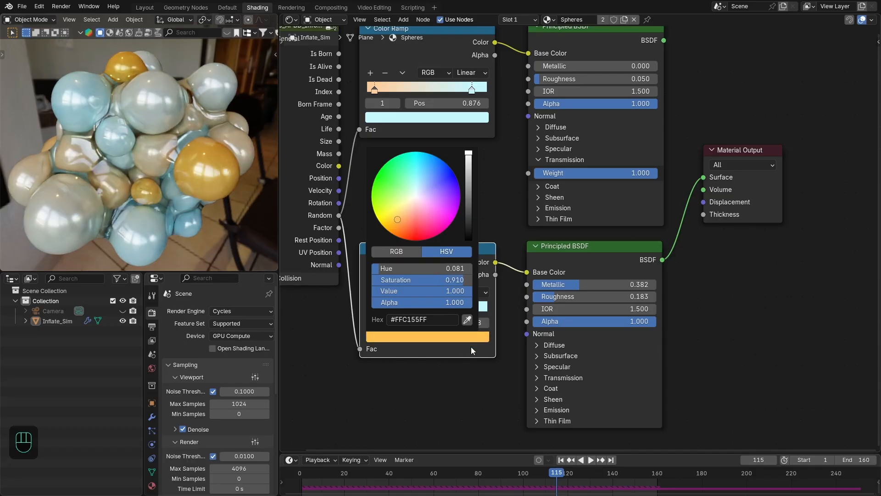
left_click(472, 311)
left_click(460, 337)
left_click_drag(421, 183, 429, 175)
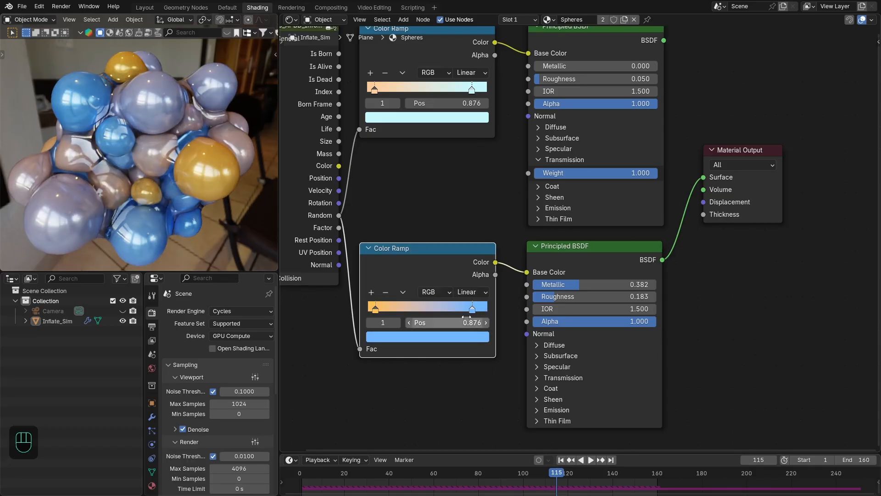
Move the copied ramp's stops inward, the orange one to 0.232, and set the lower Principled BSDF's Metallic to about 0.141
left_click_drag(472, 311, 468, 310)
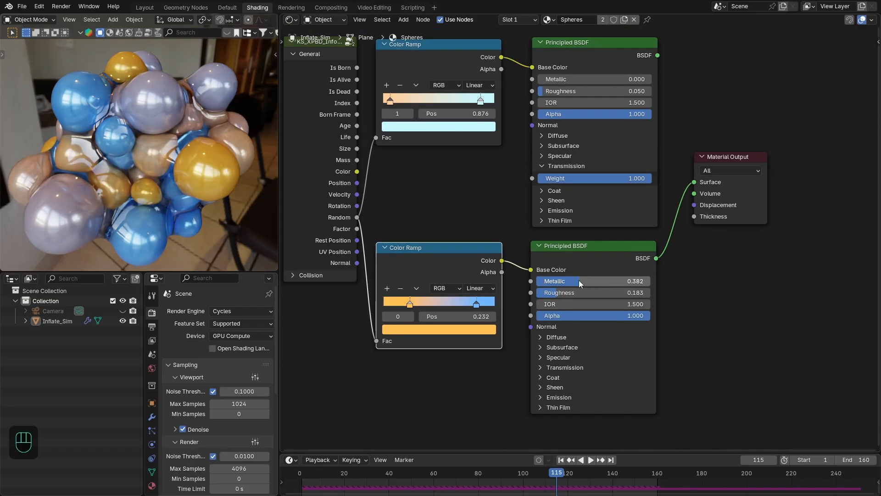
left_click_drag(597, 280, 564, 281)
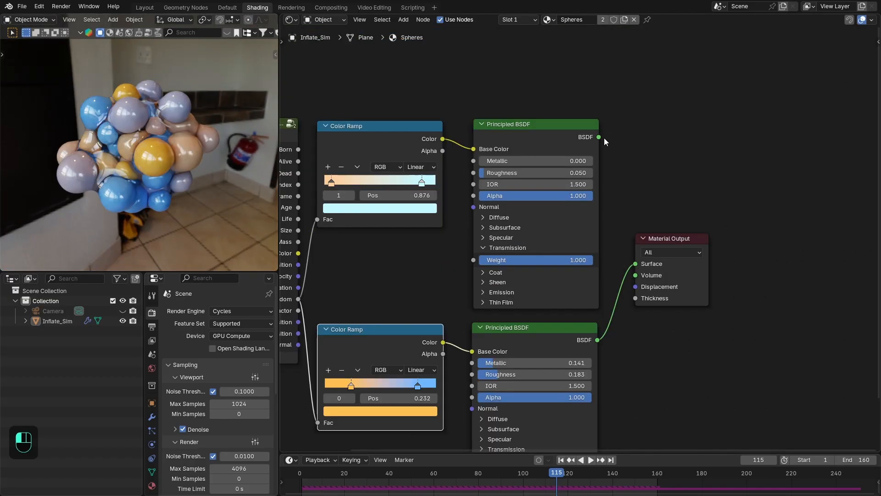
Connect the upper, transmissive Principled BSDF to the Material Output's Surface as the spheres' active shader
left_click_drag(601, 138, 639, 134)
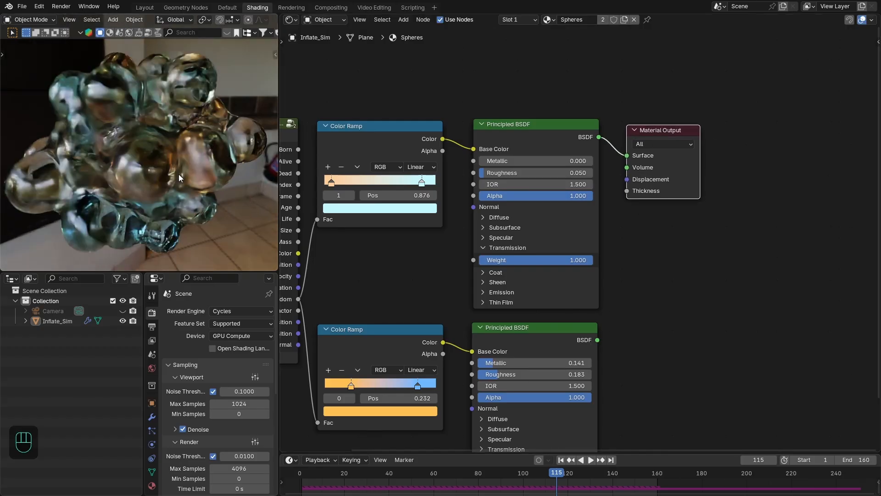
middle_click_drag(660, 318, 672, 300)
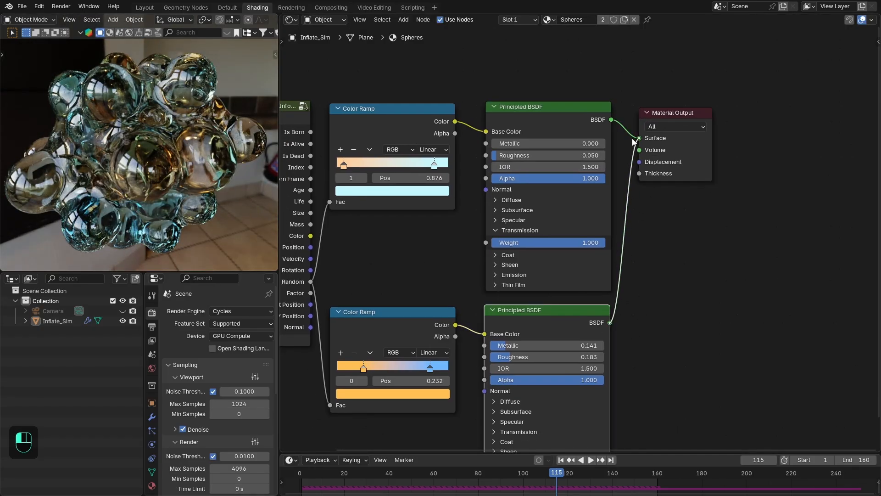
mouse_move(633, 139)
left_mouse_down()
mouse_move(615, 119)
mouse_move(637, 137)
left_mouse_up()
scroll(550, 121, "down", 2)
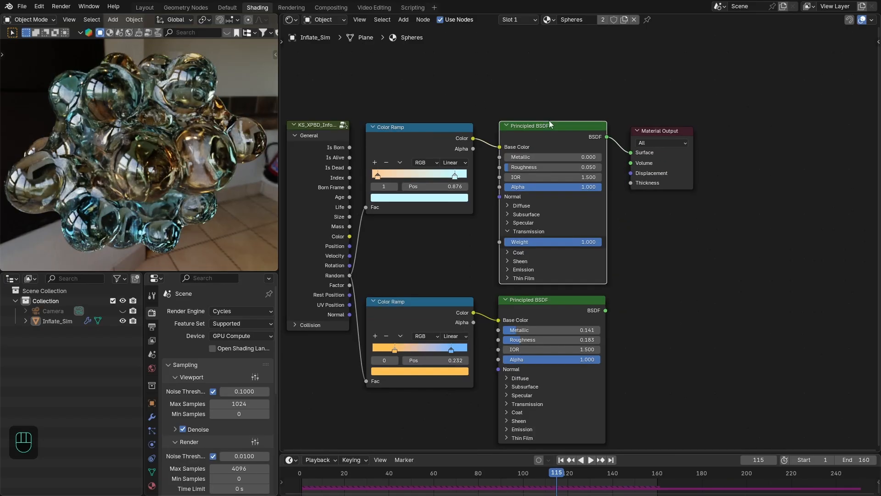
In the Layer material, add a KS_Inflate_Info_Material node and preview its Height output on the skin
key("shift+a")
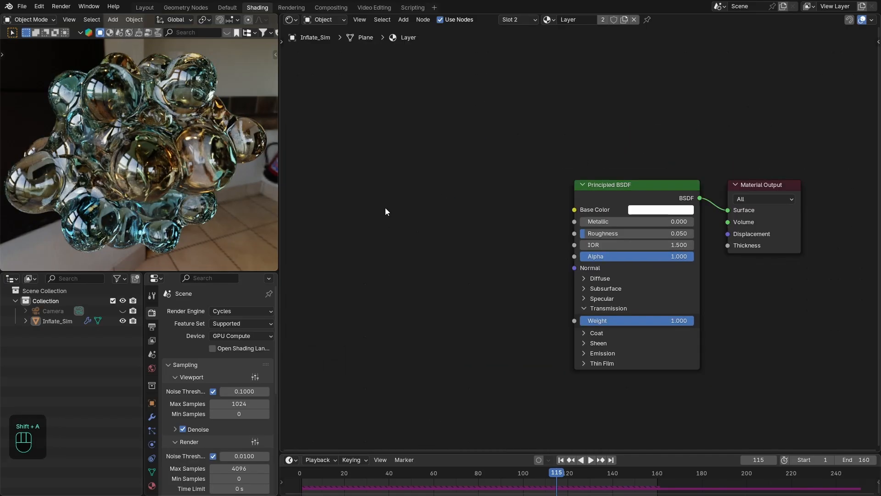
key("shift+a")
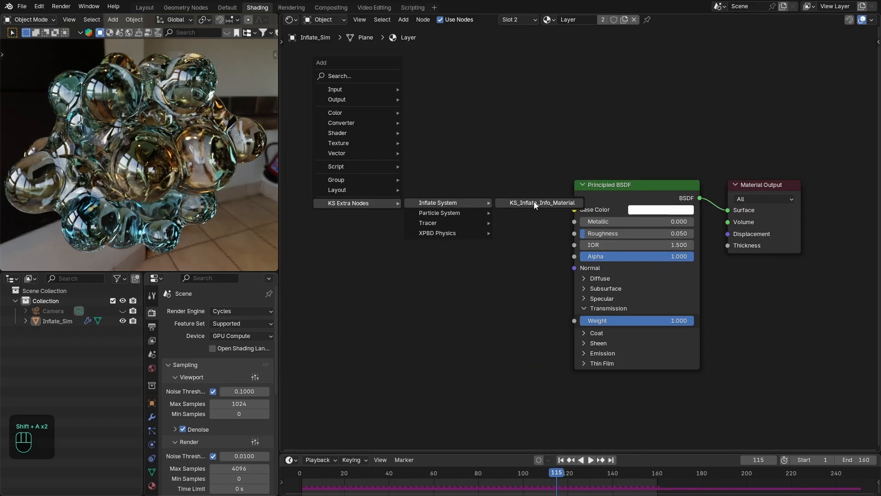
left_click(534, 202)
left_click(339, 187)
left_click(389, 225, "ctrl+shift")
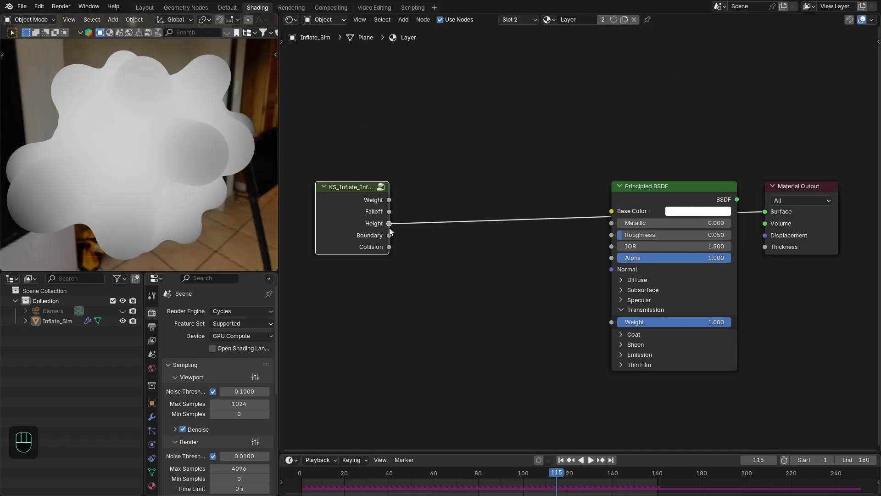
Insert a Color Ramp between the KS_Inflate_Info_Material Height output and the Principled BSDF's Base Color
left_click_drag(390, 228, 438, 176)
type("ram")
key("Return")
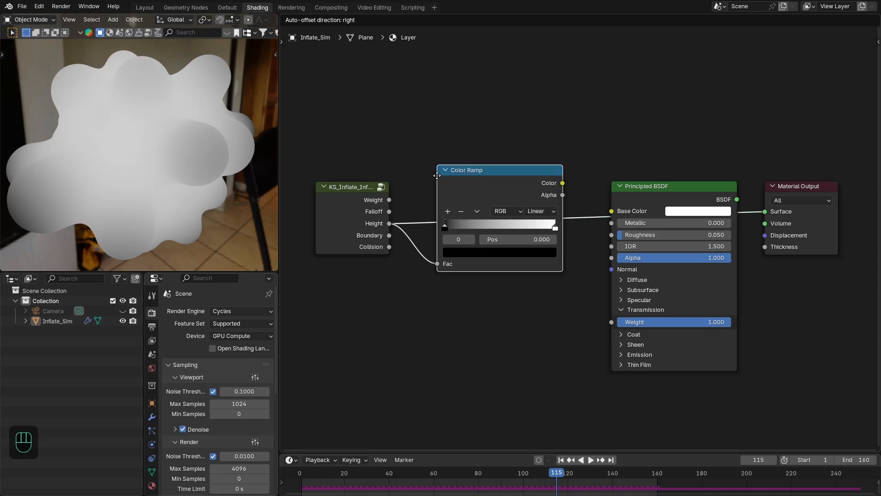
left_click(436, 188)
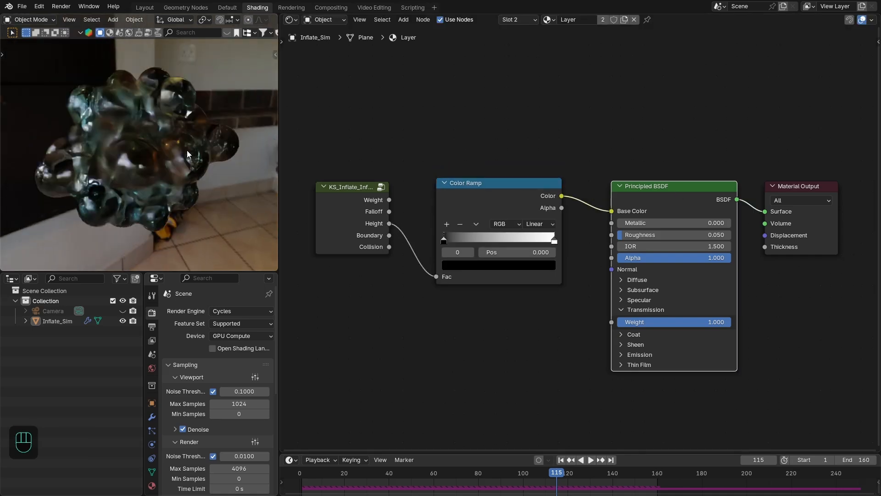
Flip the Color Ramp and move its stops inward, the white one to 0.407
left_click(476, 224)
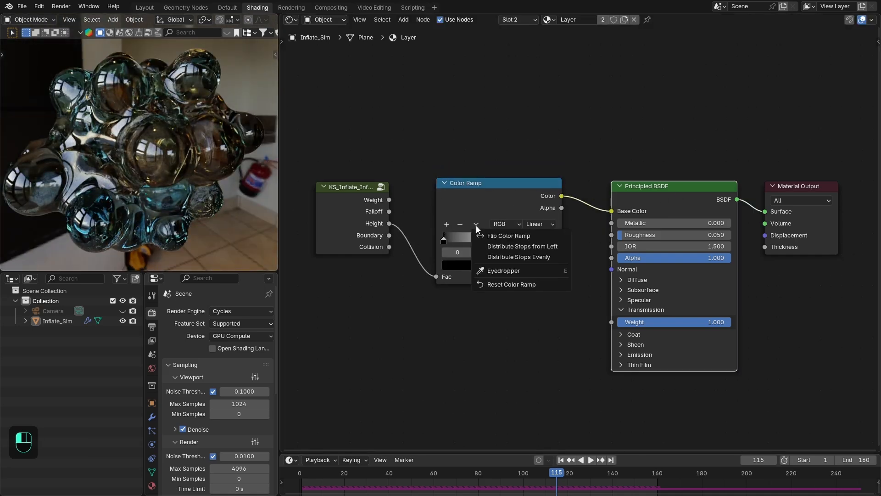
left_click(499, 237)
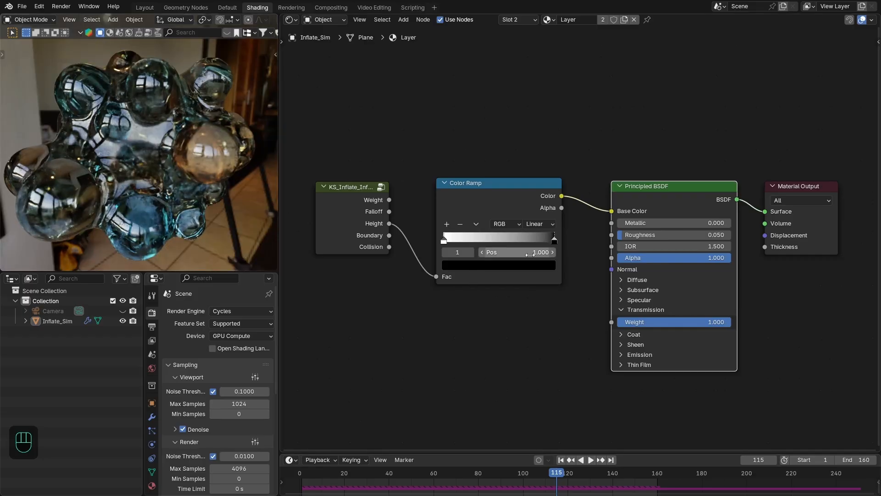
left_click_drag(444, 238, 487, 237)
left_click_drag(544, 236, 522, 238)
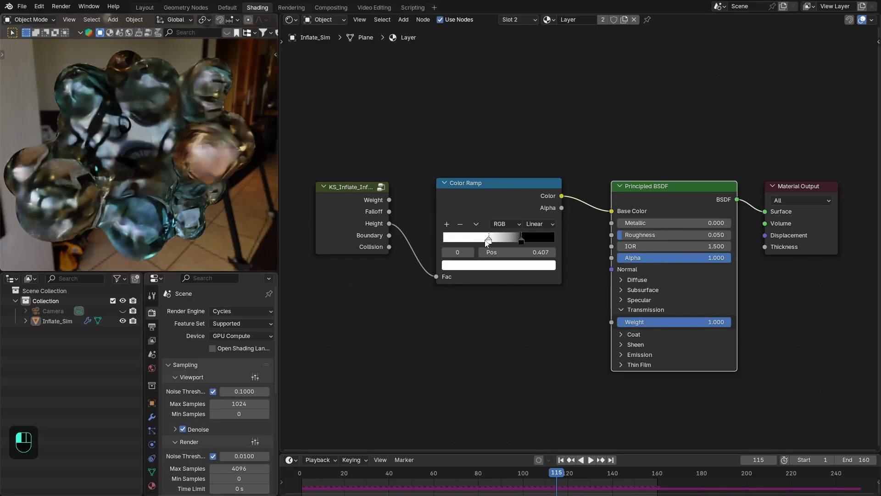
middle_click_drag(128, 168, 172, 167)
In the EasyHDR world nodes, hide the HDRI backdrop so the background renders black, and return to the Layer material
left_click(324, 20)
left_click(331, 55)
scroll(725, 148, "up", 4)
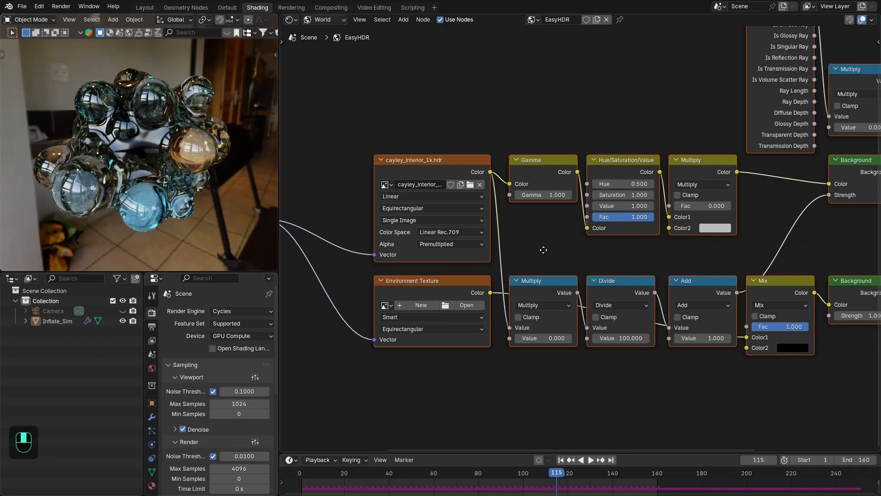
left_click(813, 149)
key("Return")
left_click(324, 19)
left_click(326, 45)
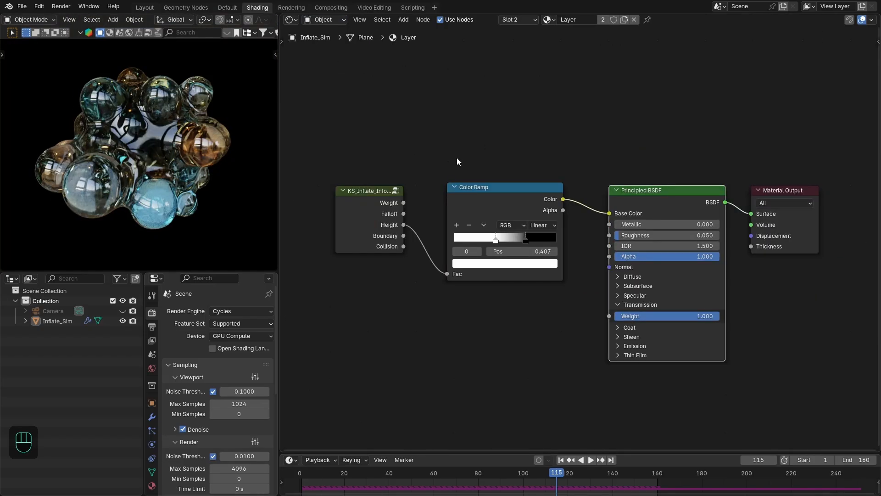
Arrange the Layer nodes closer together and mute the Color Ramp's link to Base Color
scroll(456, 161, "up", 1)
left_click_drag(509, 198, 485, 200)
left_click_drag(375, 170, 455, 197)
left_click_drag(476, 196, 520, 202)
middle_click_drag(159, 130, 147, 132)
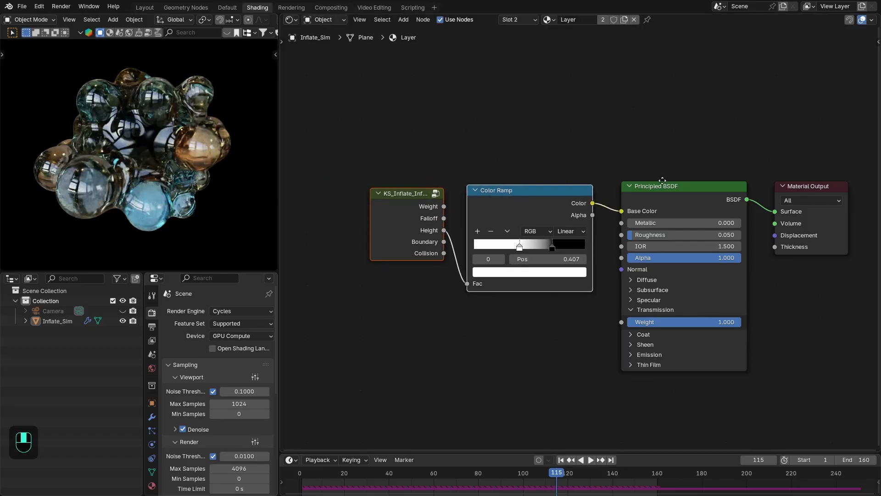
middle_click_drag(661, 177, 621, 180)
right_click_drag(574, 184, 569, 230, "ctrl+alt")
left_click_drag(773, 222, 760, 224)
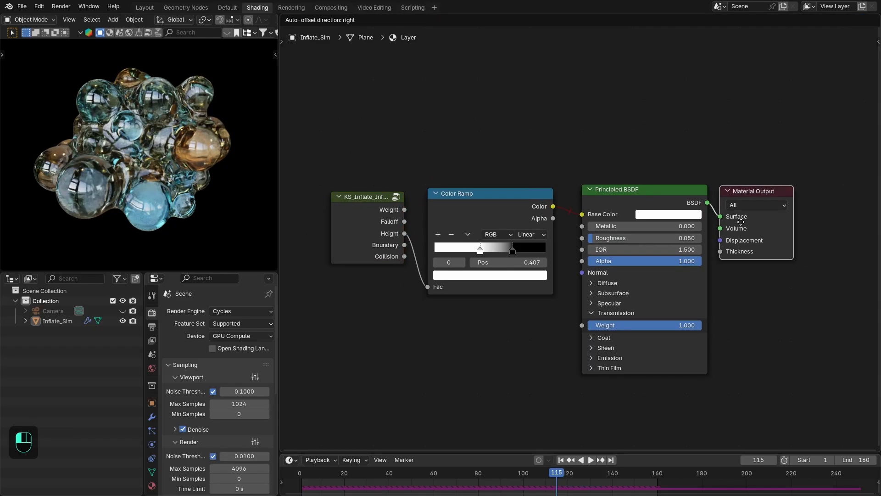
scroll(229, 193, "up", 1)
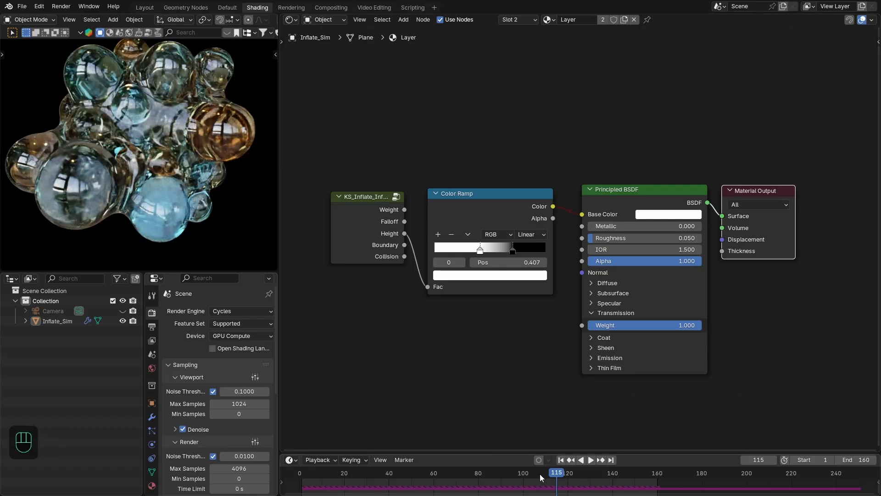
At frame 52, add a Solidify modifier to Inflate_Sim and set its thickness to 0.025 m
left_click_drag(541, 475, 416, 483)
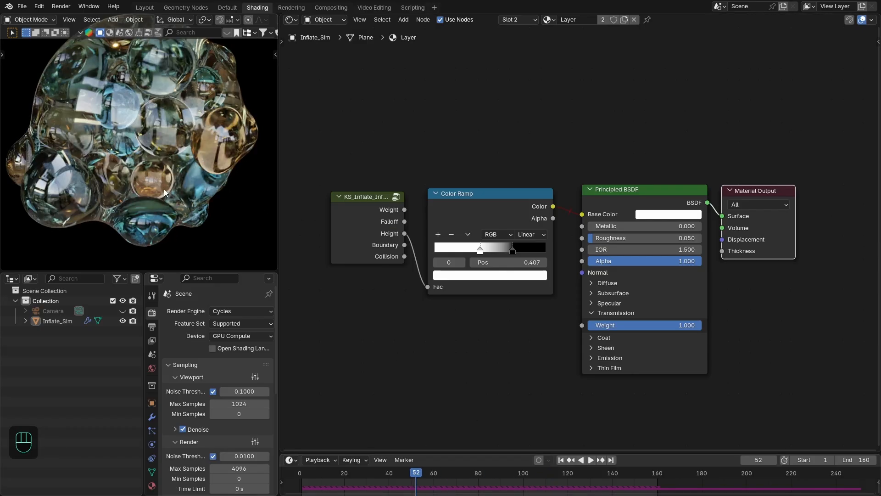
left_click(154, 419)
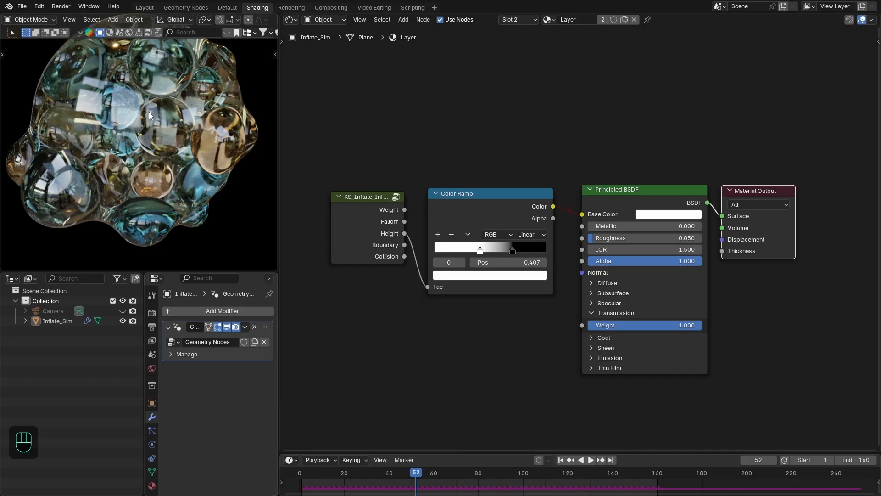
left_click(255, 312)
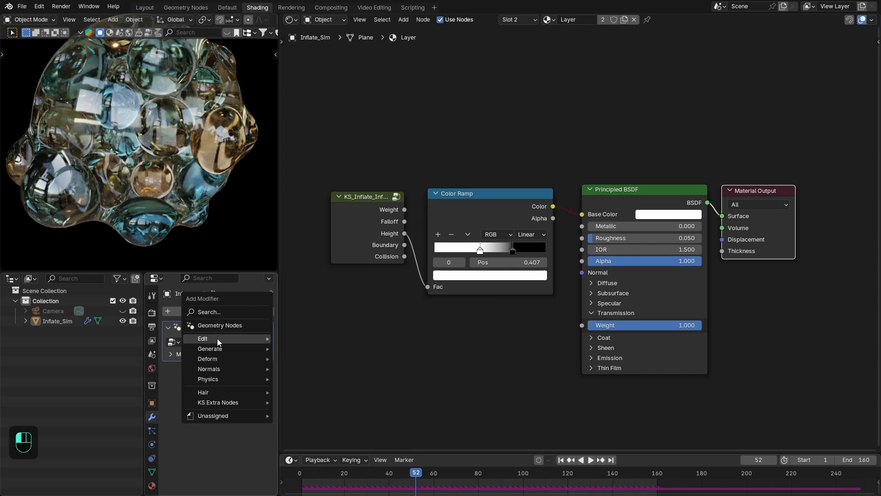
left_click(310, 298)
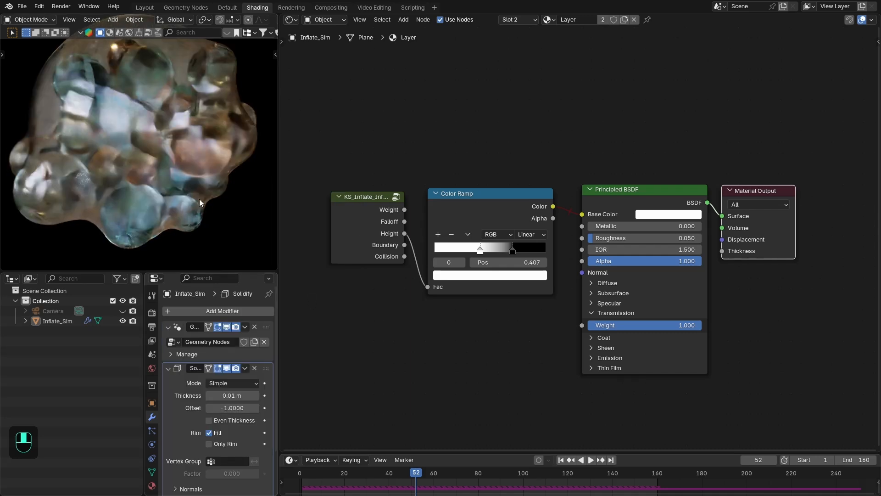
left_click(234, 395)
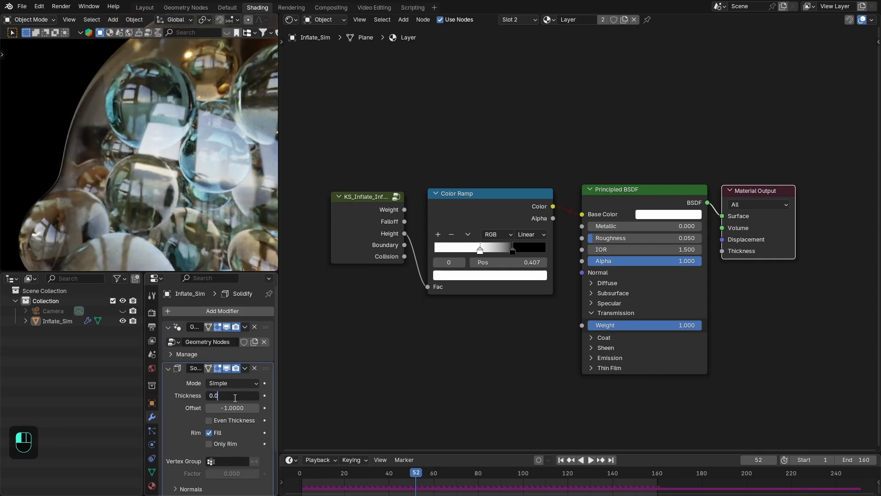
key("Return")
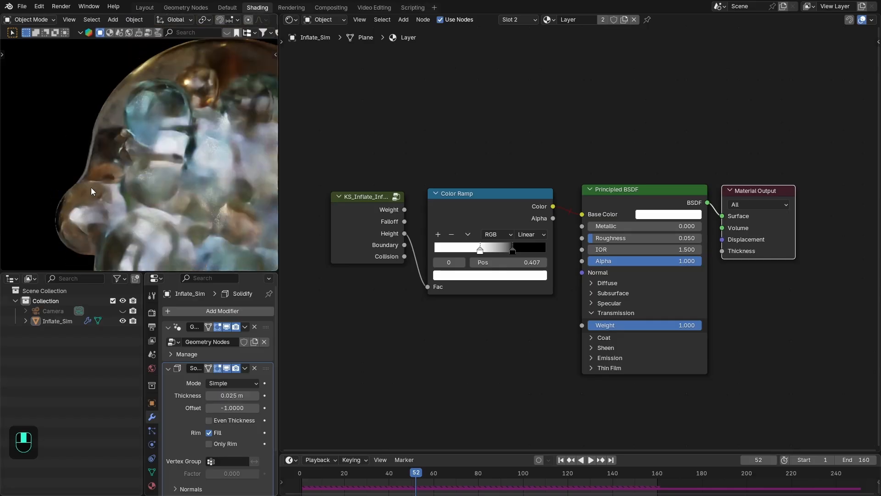
Disable the Solidify modifier for viewport, edit mode and render, and play the animation to compare the skin without it
left_click_drag(556, 474, 376, 473)
left_click(168, 368)
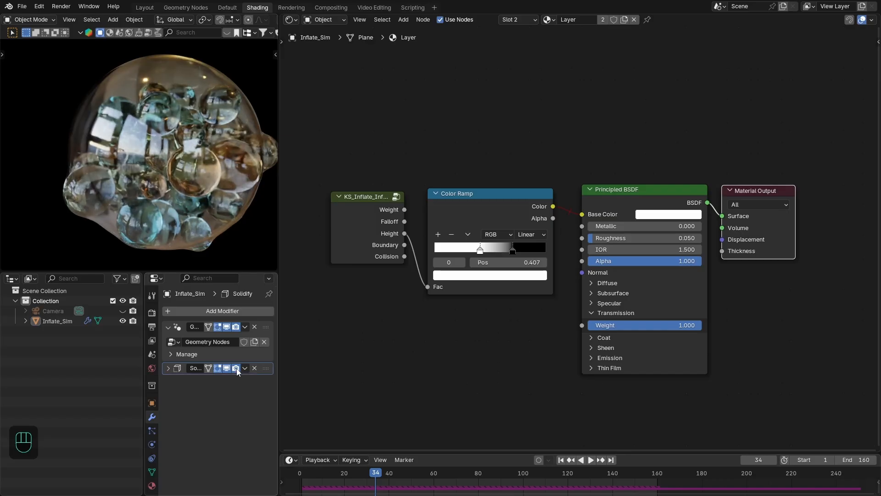
left_click_drag(236, 368, 218, 368)
left_click_drag(398, 474, 444, 483)
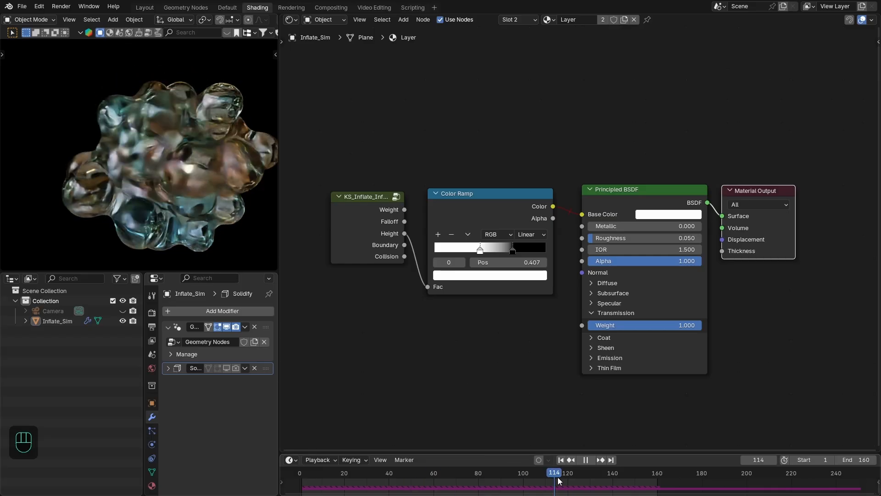
key("space")
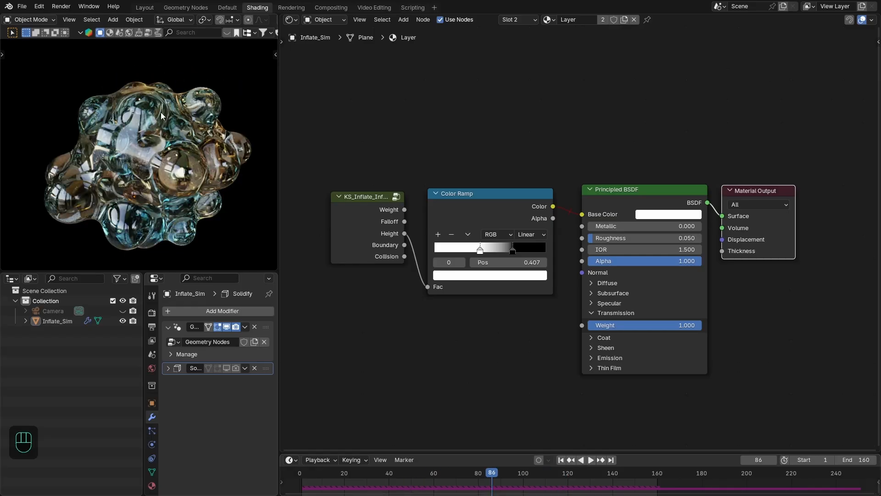
In the Layout workspace, delete the baked data of the inflated skin's Bake node in the Inflate_Sim geometry nodes
left_click(149, 7)
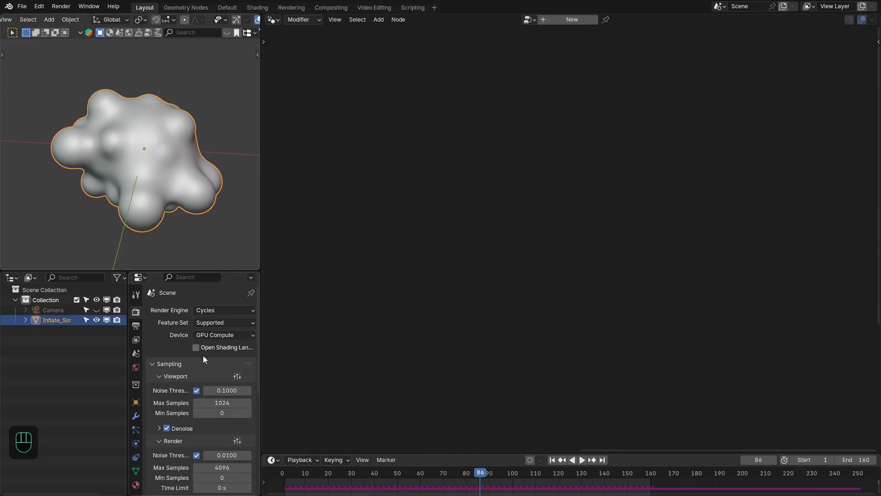
left_click(136, 416)
left_click(250, 326)
scroll(560, 296, "down", 3)
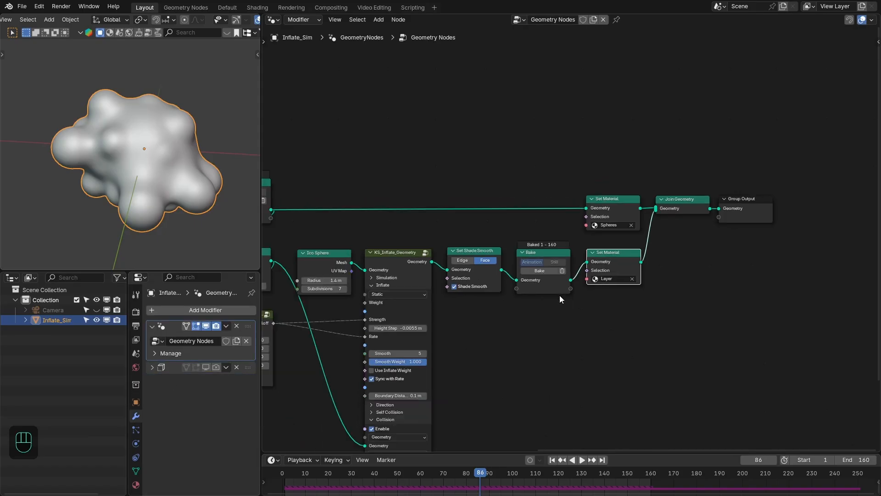
middle_click_drag(560, 295, 599, 265)
scroll(599, 265, "up", 3)
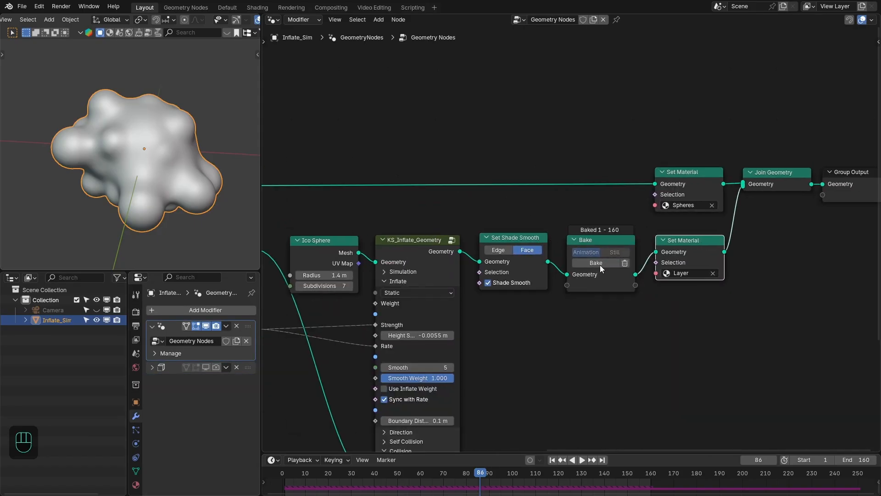
left_click(625, 264)
Move the XPBD solver nodes, including their Bake and Realize Instances, away from the inflate nodes to free up space
scroll(430, 210, "down", 2)
scroll(428, 208, "up", 1)
middle_click_drag(427, 208, 606, 216)
middle_click_drag(419, 229, 599, 212)
scroll(413, 153, "down", 3)
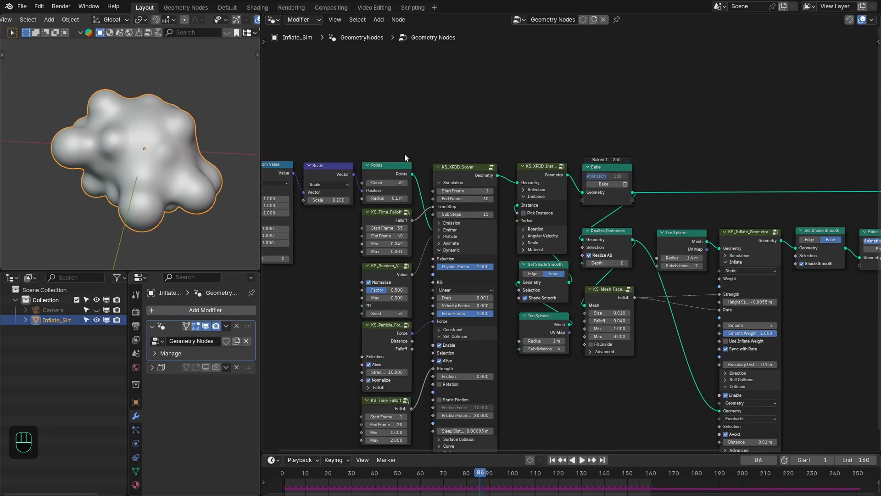
scroll(405, 158, "down", 1)
left_click_drag(284, 133, 557, 420)
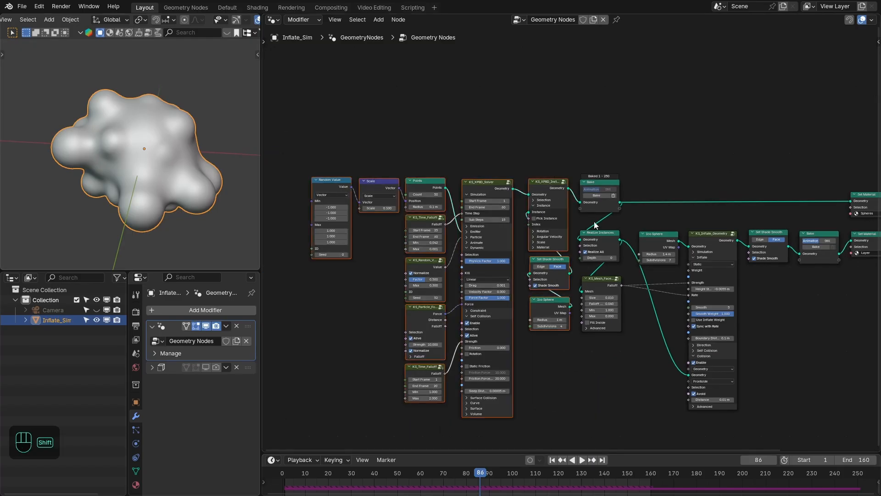
left_click(598, 183, "shift")
left_click_drag(597, 183, 460, 181)
Insert a shared reroute in the Realize Instances links to the mesh falloff and the inflate collision geometry
left_click(541, 225)
middle_click_drag(541, 224, 516, 248)
scroll(517, 248, "up", 1)
right_click_drag(542, 256, 502, 317, "shift")
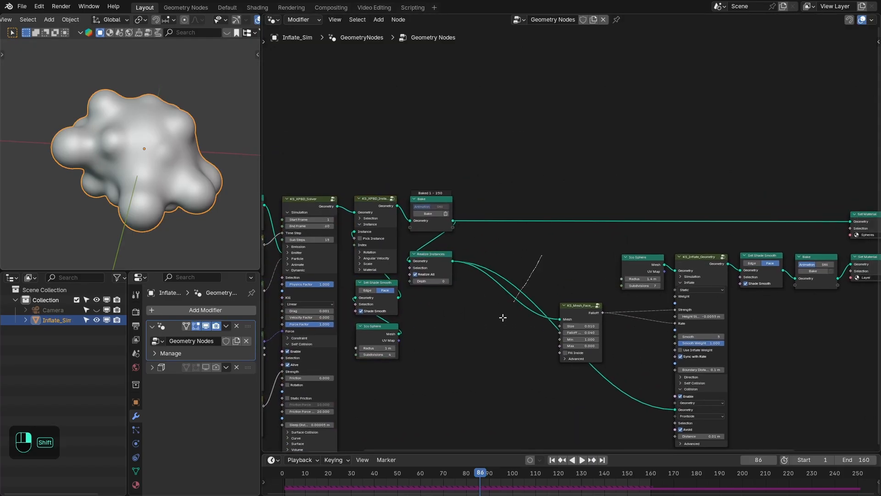
key("g")
left_click(518, 301)
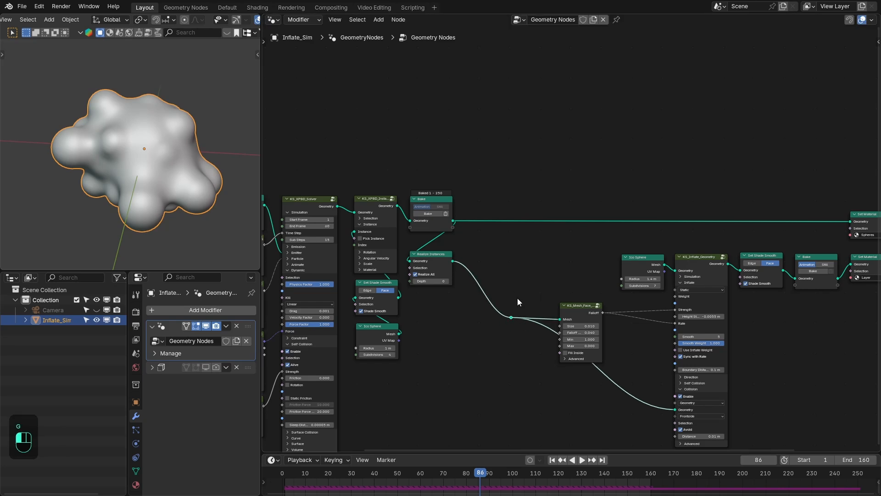
Cut the link from Realize Instances to the reroute and mute the link to the Spheres Set Material
middle_click_drag(473, 334, 541, 262, "ctrl")
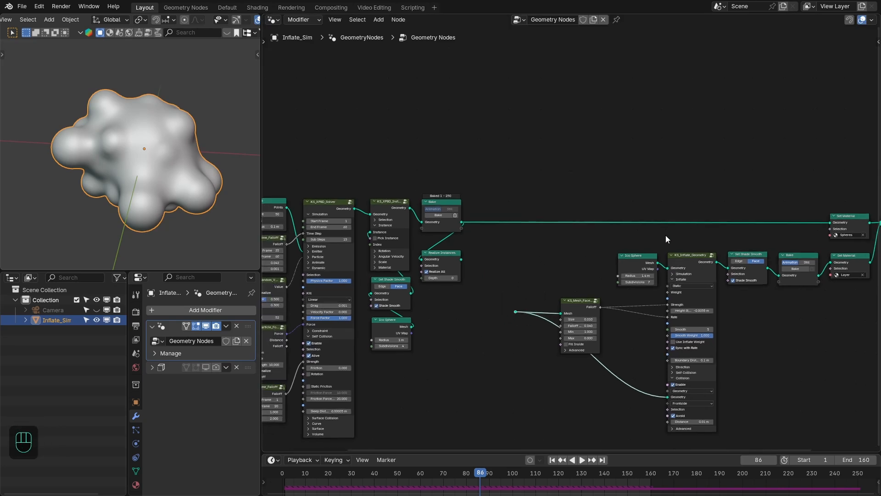
middle_click_drag(690, 180, 575, 178, "ctrl")
scroll(148, 130, "down", 2)
Add a Monkey mesh to the scene with a Subdivision modifier at viewport level 3
middle_click_drag(148, 130, 104, 151)
key("shift+a")
mouse_move(144, 141)
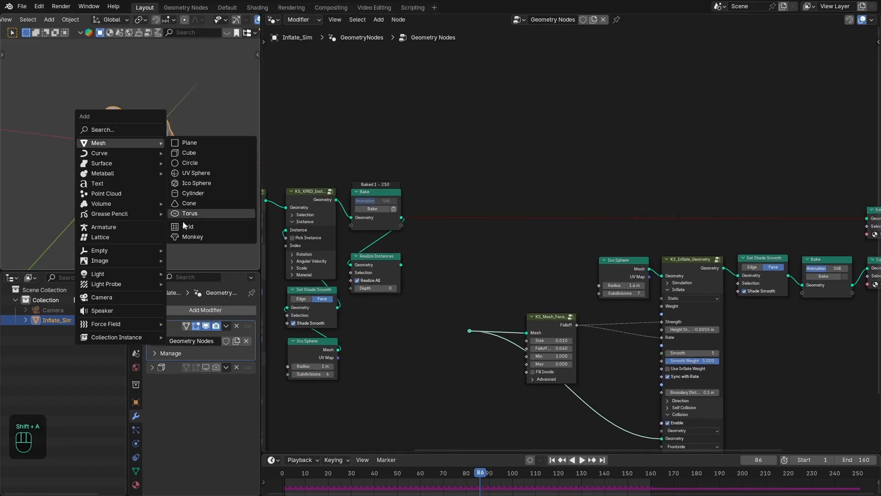
left_click(198, 239)
middle_click_drag(174, 205, 167, 170)
key("ctrl+2")
key("ctrl+3")
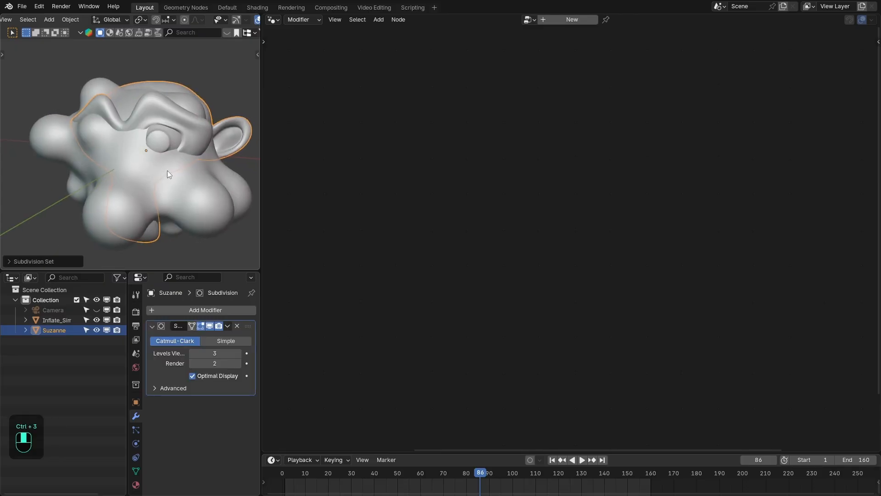
Bring Suzanne into Inflate_Sim's nodes as a Relative Object Info and connect its Geometry to the reroute
left_click(214, 206)
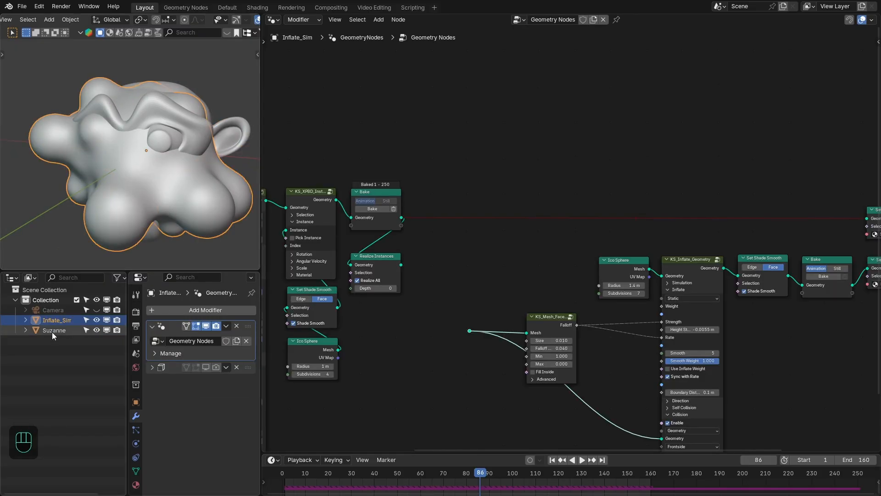
left_click_drag(54, 336, 461, 289)
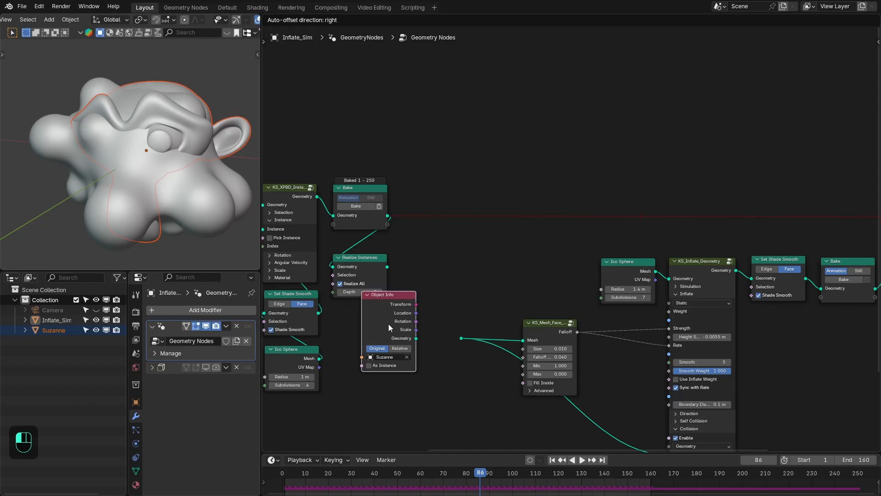
left_click(389, 327)
left_click(408, 348)
left_click_drag(390, 328, 426, 328)
middle_click_drag(477, 326, 467, 310)
left_click_drag(407, 301, 344, 312)
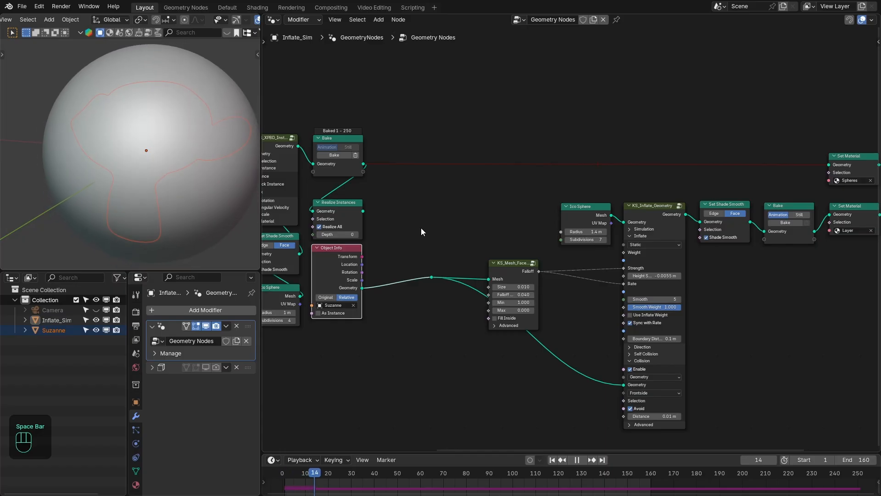
Hide Suzanne from viewport and render, and show the simulation at frame 90 in Rendered shading
left_click(96, 330)
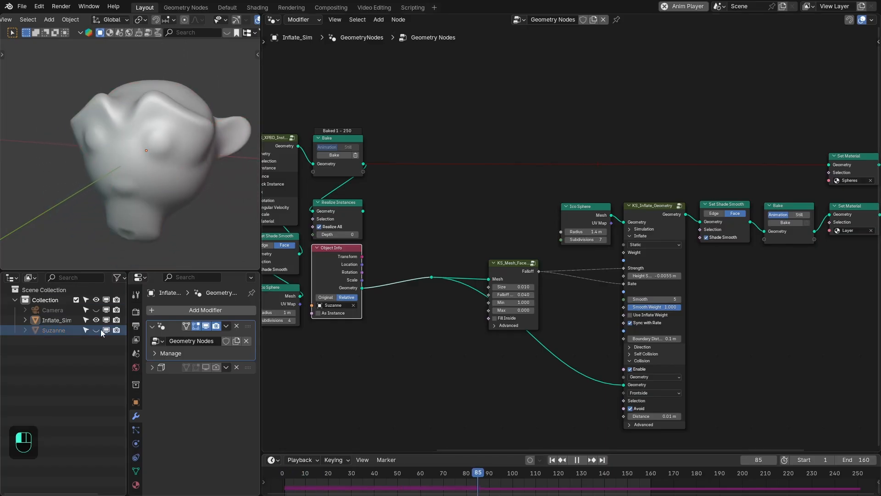
key("space")
left_click_drag(316, 481, 488, 492)
key("z")
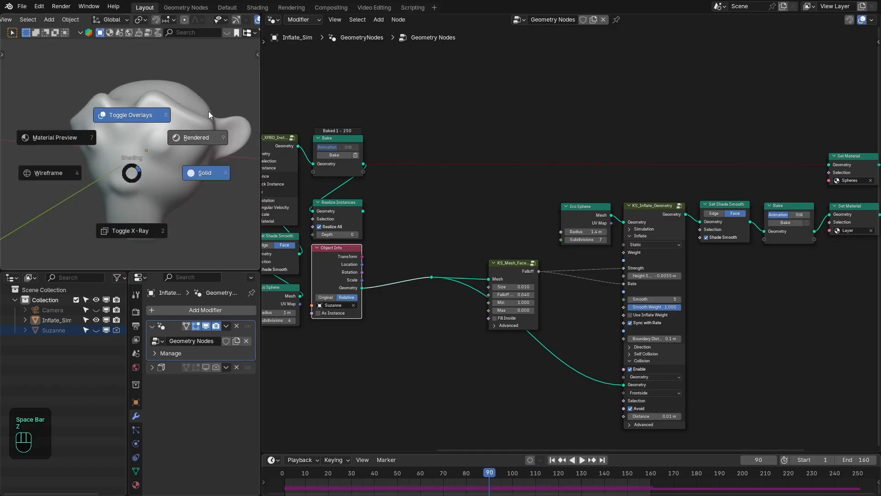
left_click(200, 133)
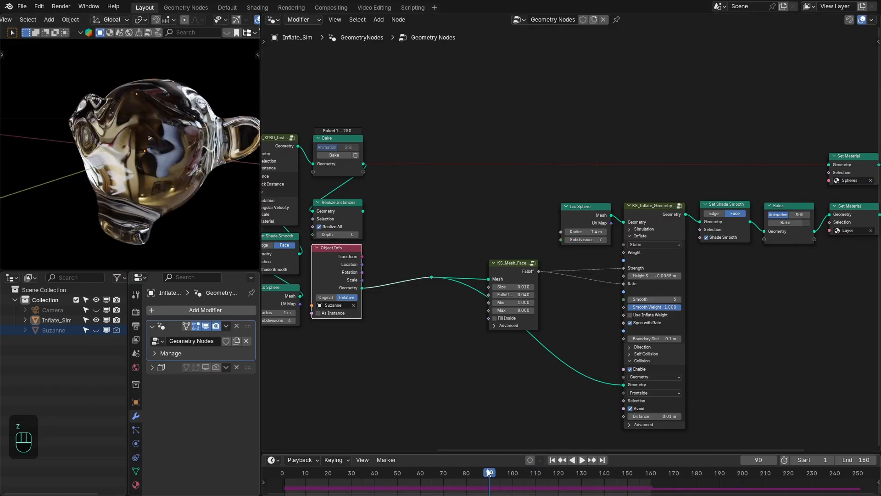
Connect the reroute carrying Suzanne's geometry to the Geometry input of the Spheres Set Material node
left_click_drag(488, 473, 427, 469)
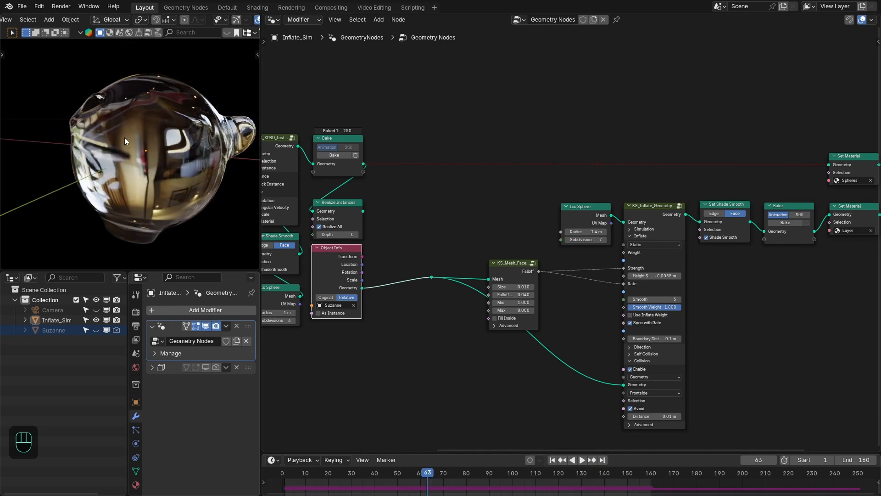
middle_click_drag(498, 186, 449, 234)
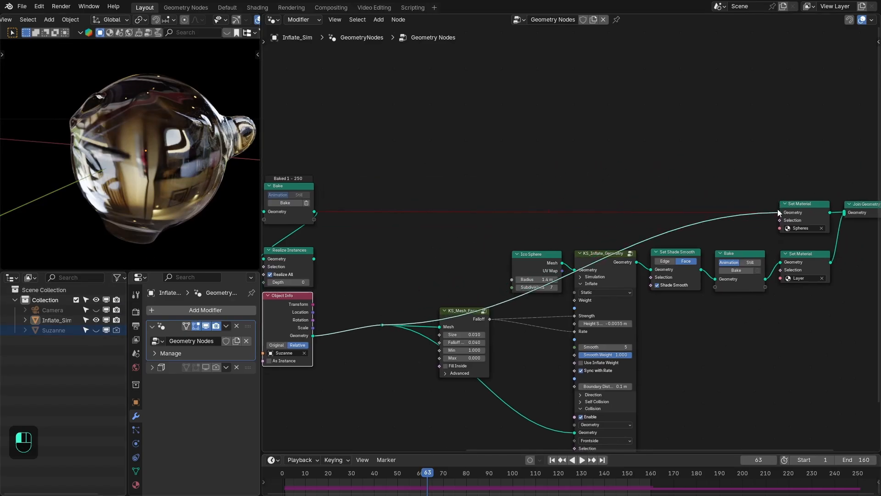
left_click_drag(777, 209, 778, 209)
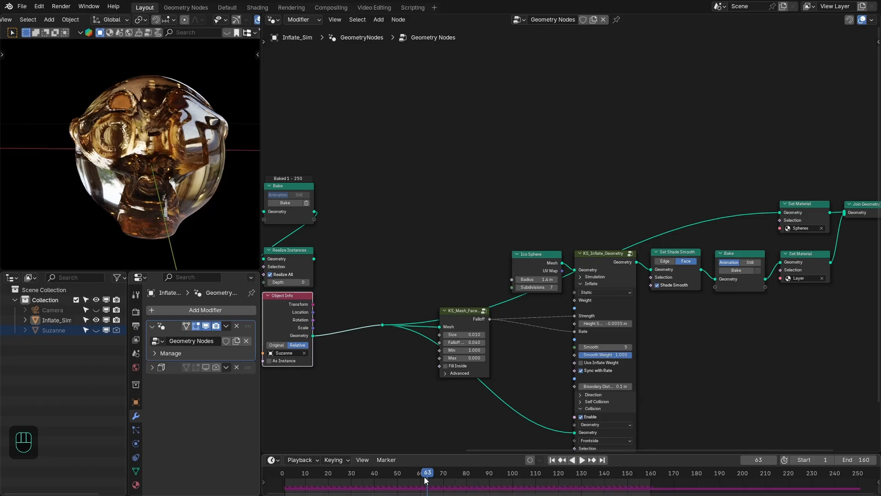
Review the skin's inflation around Suzanne between frames 6 and 100, playing the animation and examining the rendered result from several angles
left_click_drag(424, 476, 296, 476)
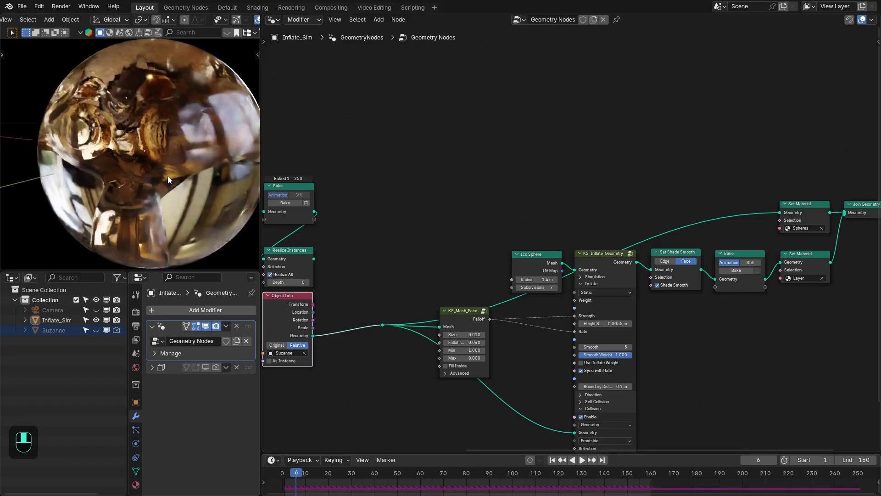
middle_click_drag(168, 176, 225, 234)
left_click_drag(314, 472, 512, 487)
key("space")
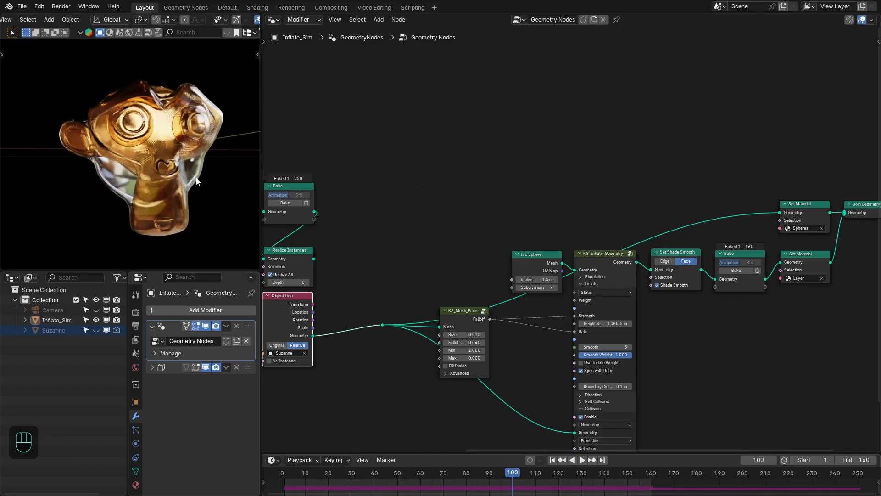
middle_click_drag(26, 190, 175, 189)
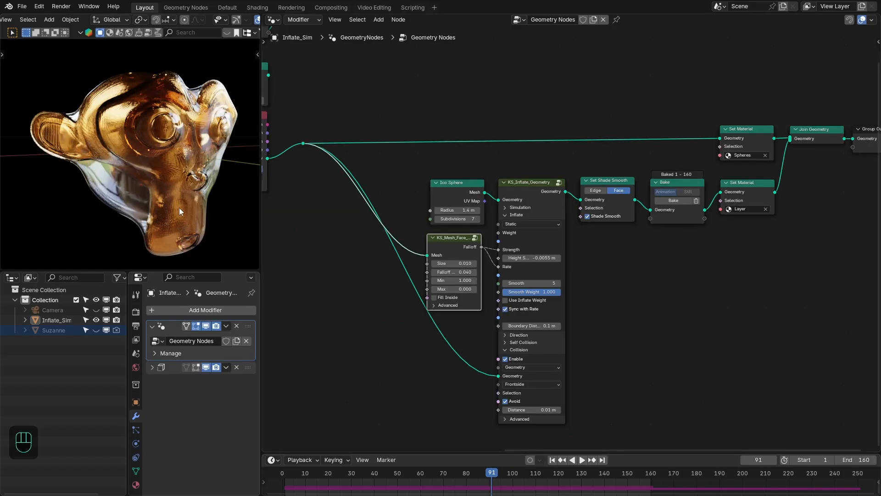
mouse_move(179, 208)
middle_mouse_down()
mouse_move(122, 193)
mouse_move(200, 184)
mouse_move(186, 208)
mouse_move(172, 210)
middle_mouse_up()
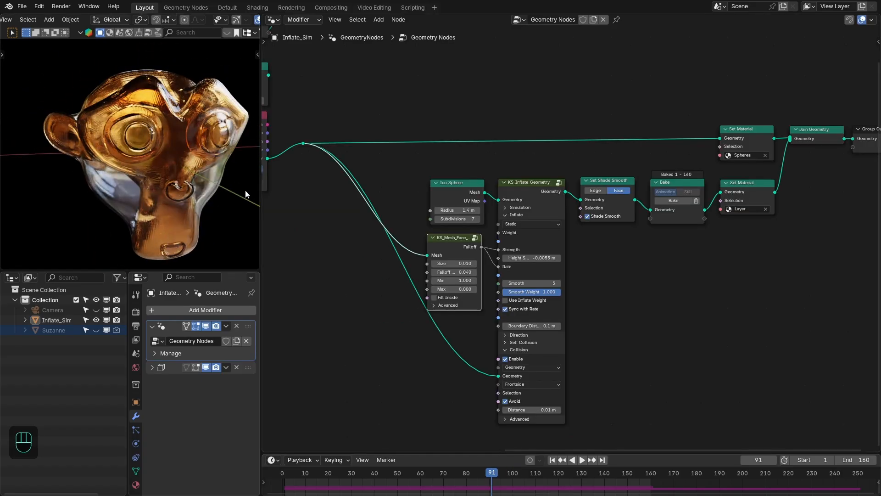